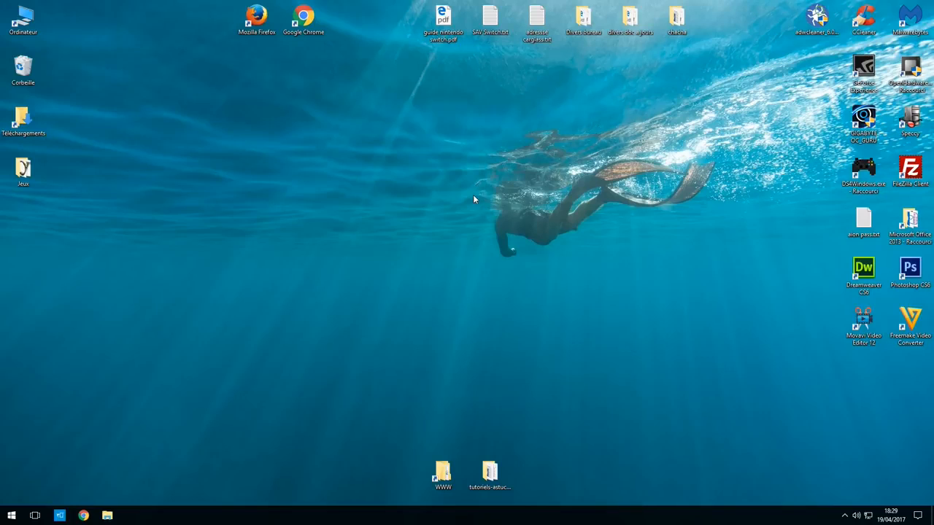
- Search Google for 'wamp' and open the official wampserver.com site
{"action": "left_click", "coordinate": [84, 516]}
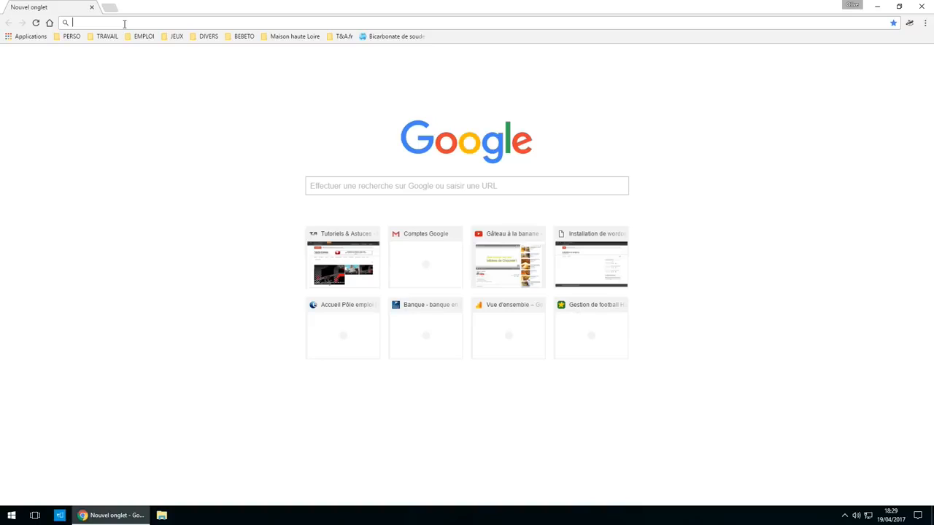
{"action": "type", "text": "wamp"}
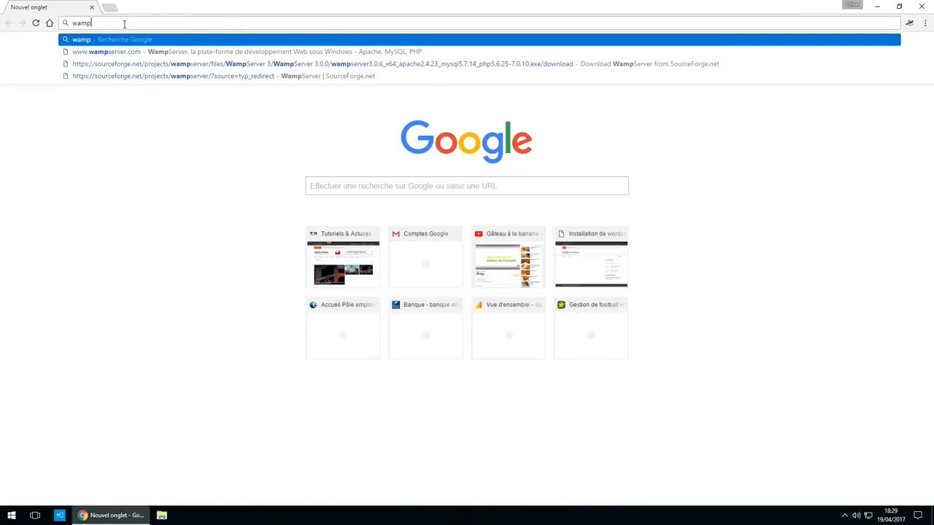
{"action": "key", "text": "Return"}
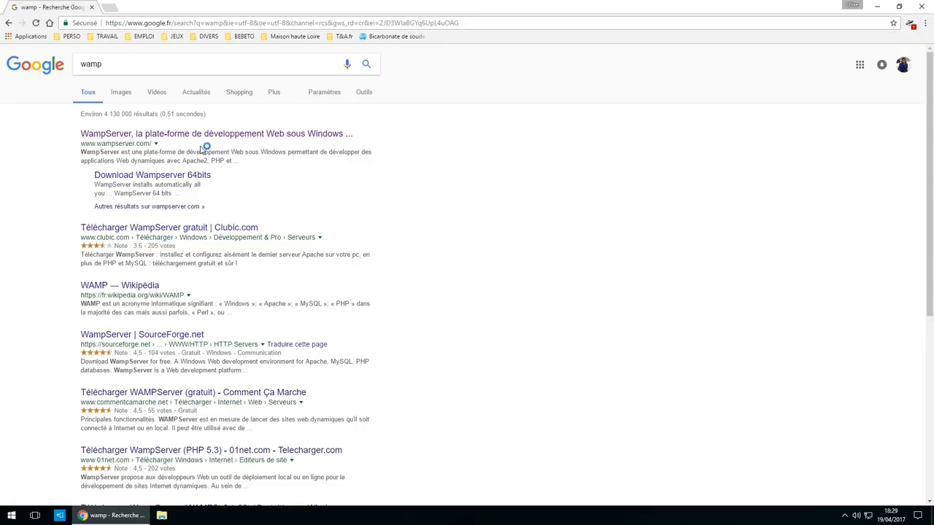
{"action": "left_click", "coordinate": [191, 136]}
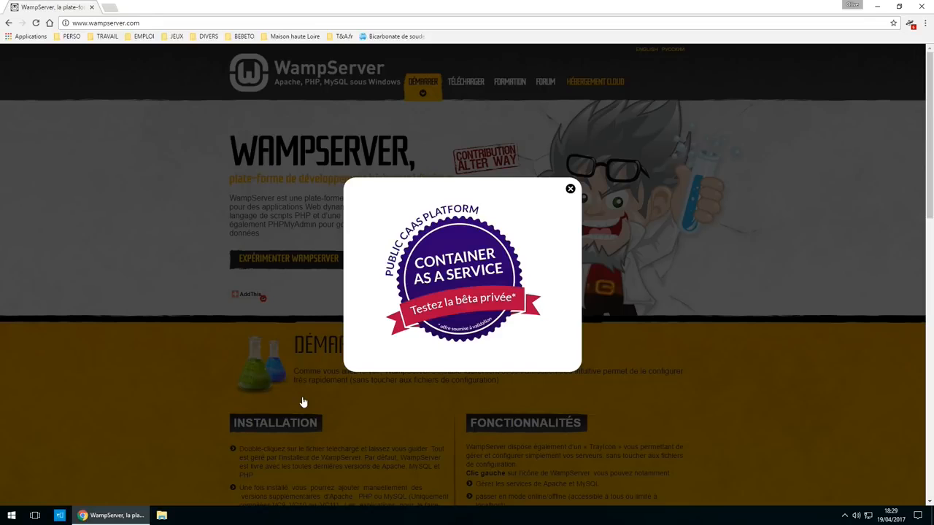
- Download the 64-bit WampServer 3.0.6 installer via SourceForge's direct link, then minimize Chrome
{"action": "left_click", "coordinate": [571, 190]}
{"action": "scroll", "coordinate": [391, 398], "scroll_direction": "down", "scroll_amount": 3}
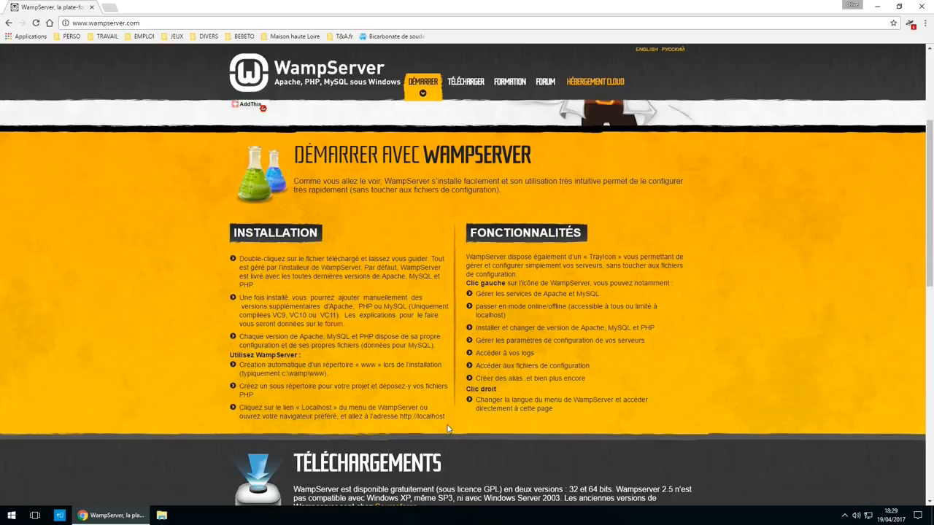
{"action": "scroll", "coordinate": [447, 282], "scroll_direction": "up", "scroll_amount": 1}
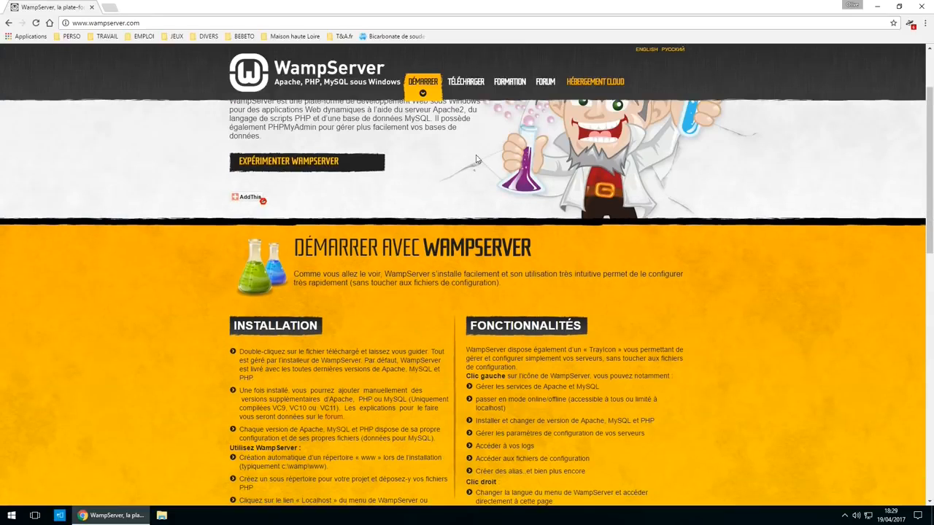
{"action": "left_click", "coordinate": [465, 81]}
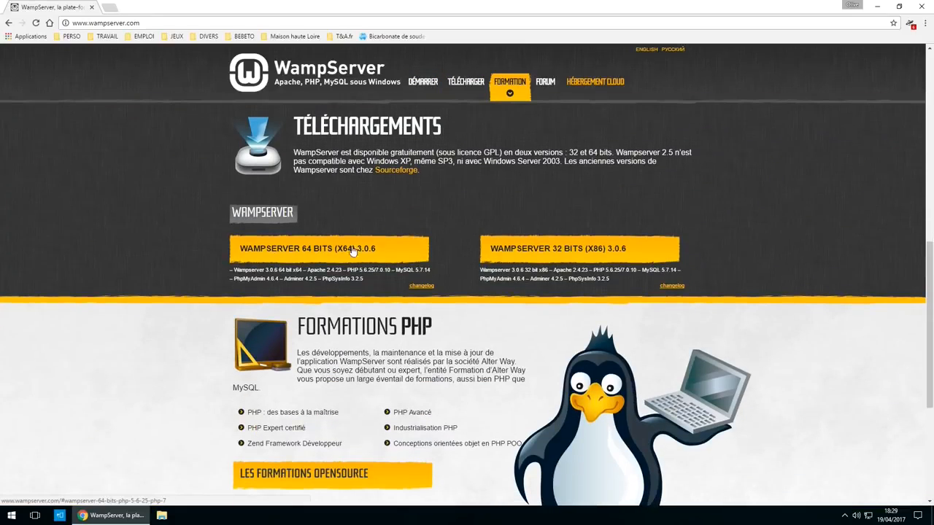
{"action": "left_click", "coordinate": [295, 250]}
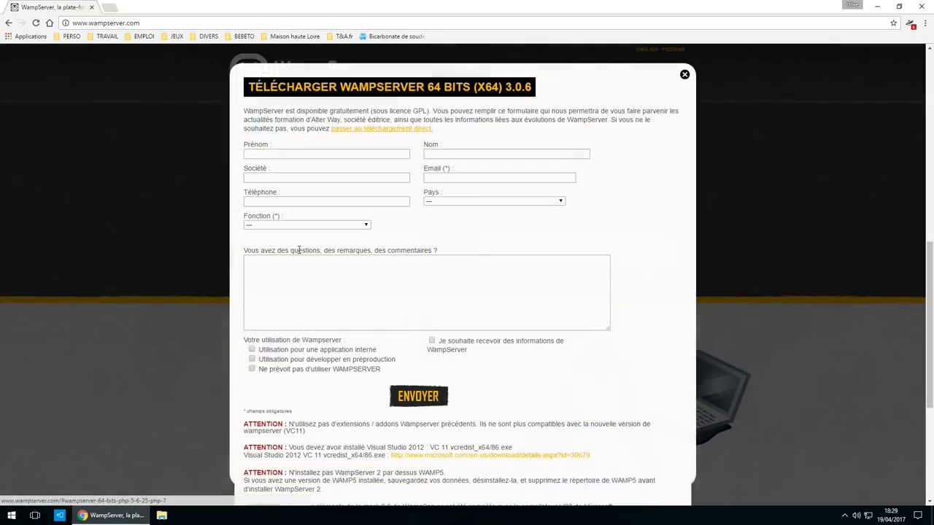
{"action": "left_click", "coordinate": [370, 129]}
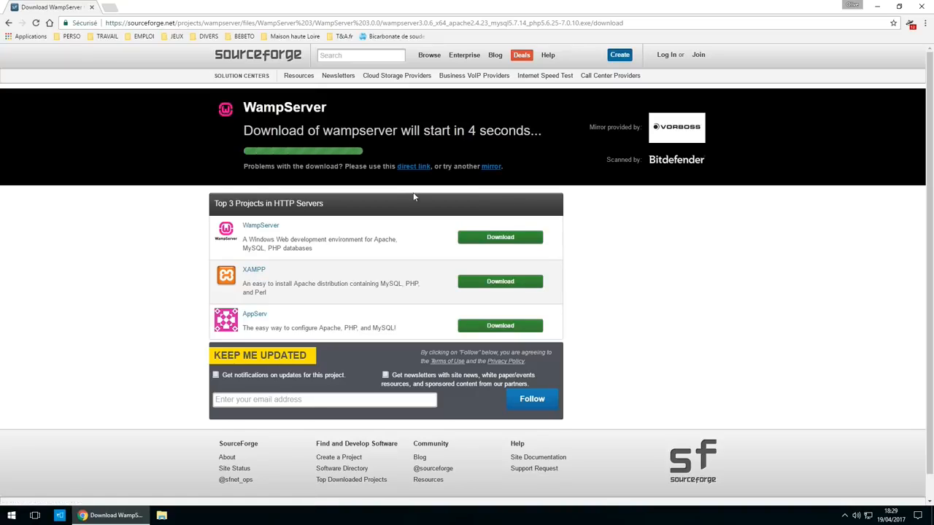
{"action": "left_click", "coordinate": [420, 165]}
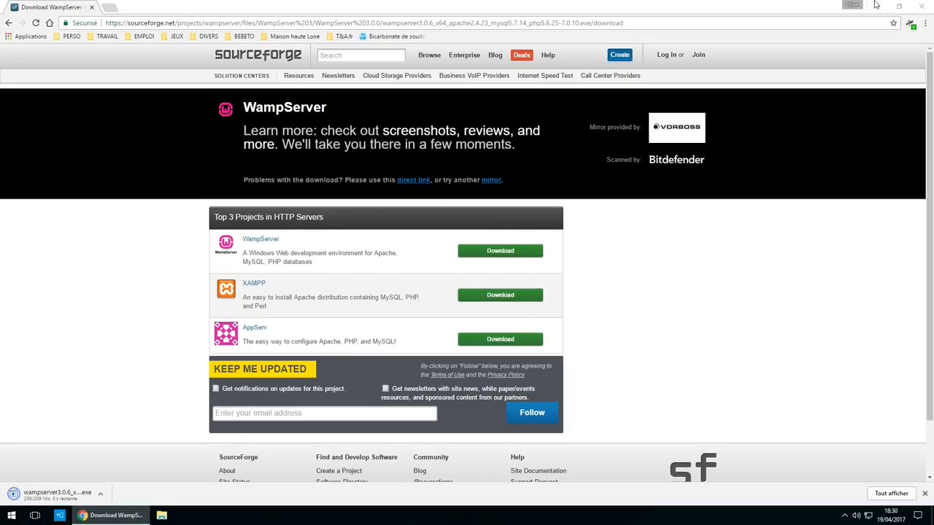
{"action": "left_click", "coordinate": [876, 5]}
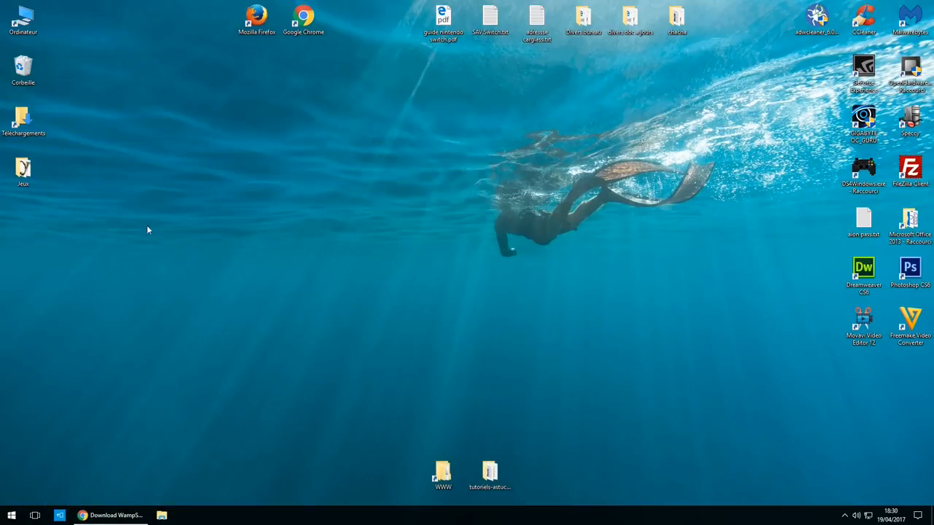
- Run the WampServer installer from Téléchargements, approving both security prompts and keeping French
{"action": "double_click", "coordinate": [22, 120]}
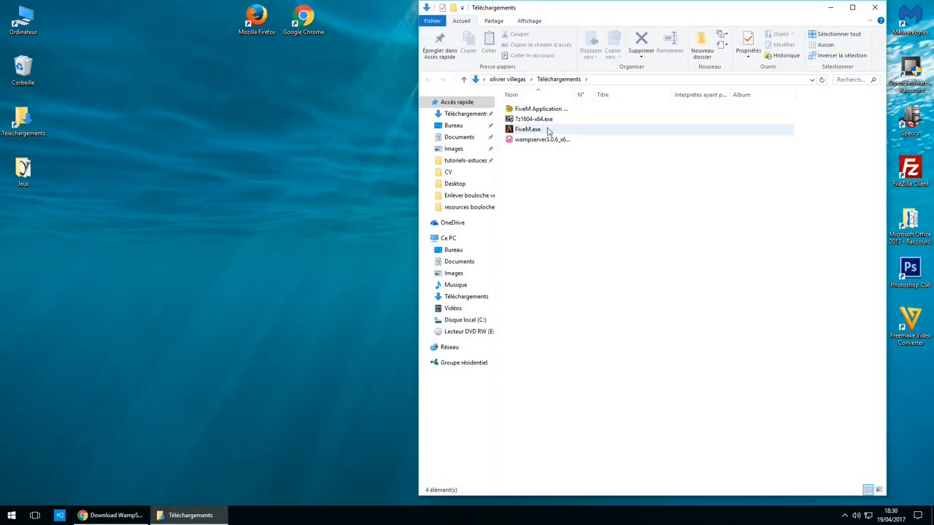
{"action": "double_click", "coordinate": [538, 140]}
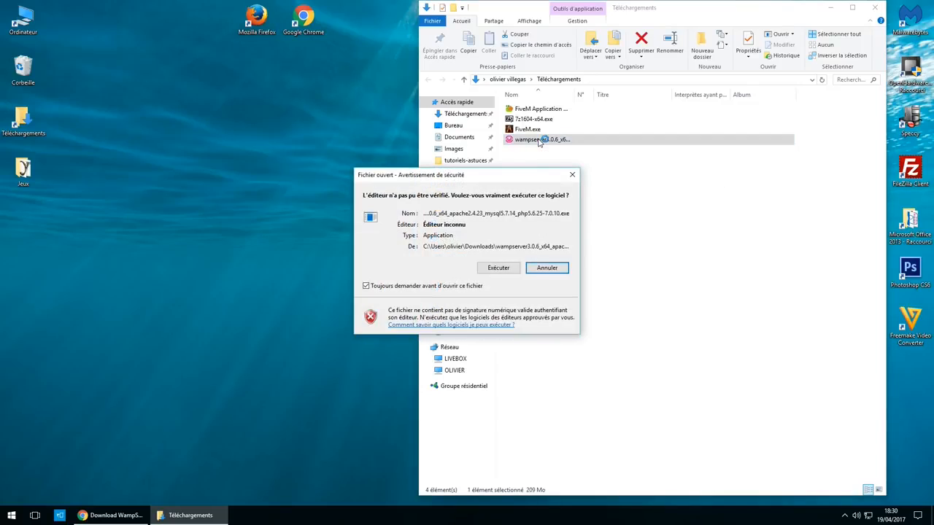
{"action": "left_click", "coordinate": [502, 271]}
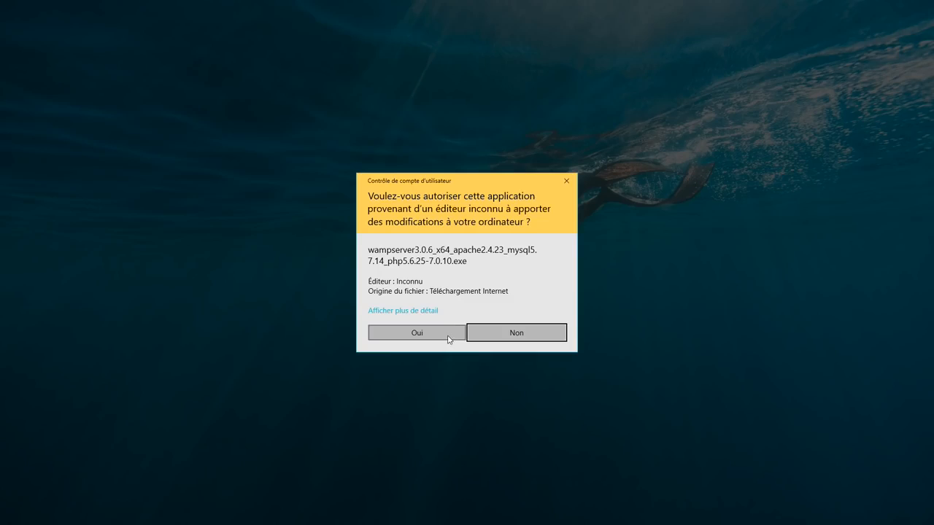
{"action": "left_click", "coordinate": [438, 333]}
{"action": "left_click", "coordinate": [486, 280]}
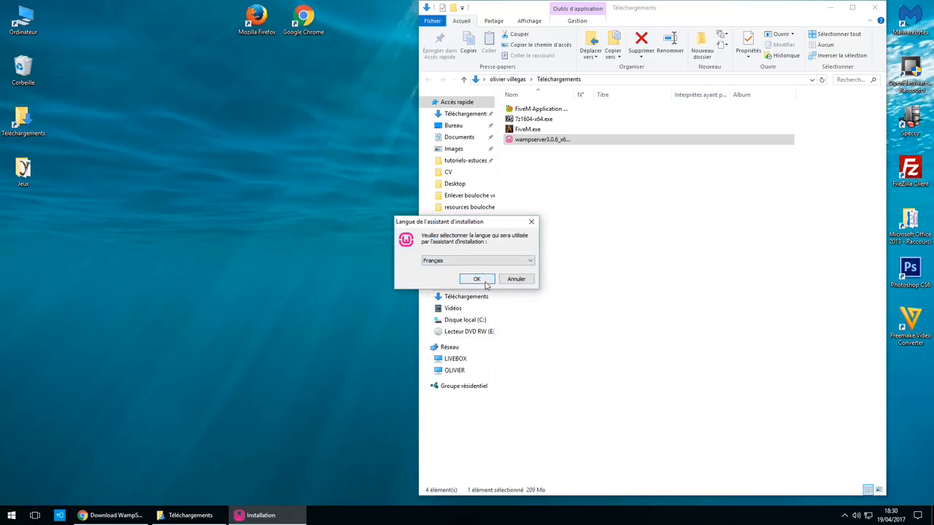
- Accept the licence, keep c:\wamp64 and Wampserver64 defaults, and start installing
{"action": "left_click", "coordinate": [420, 306]}
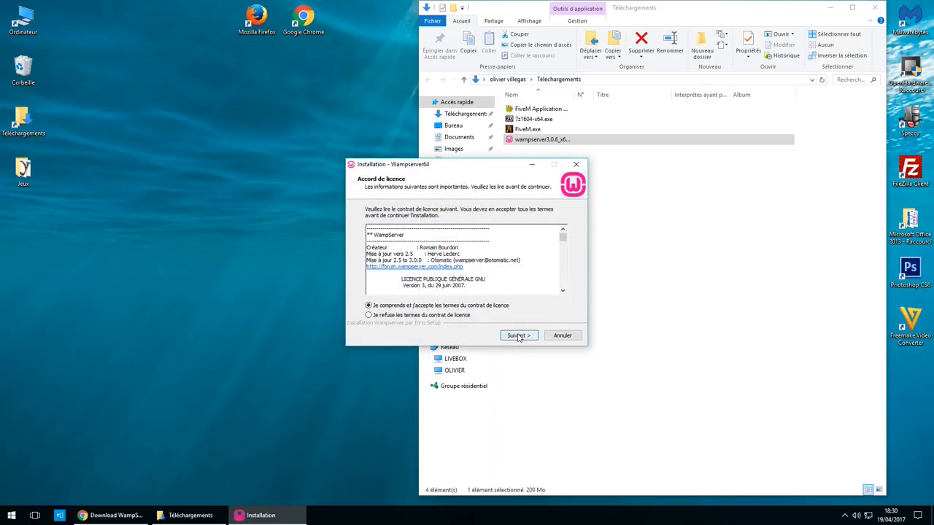
{"action": "left_click", "coordinate": [518, 335]}
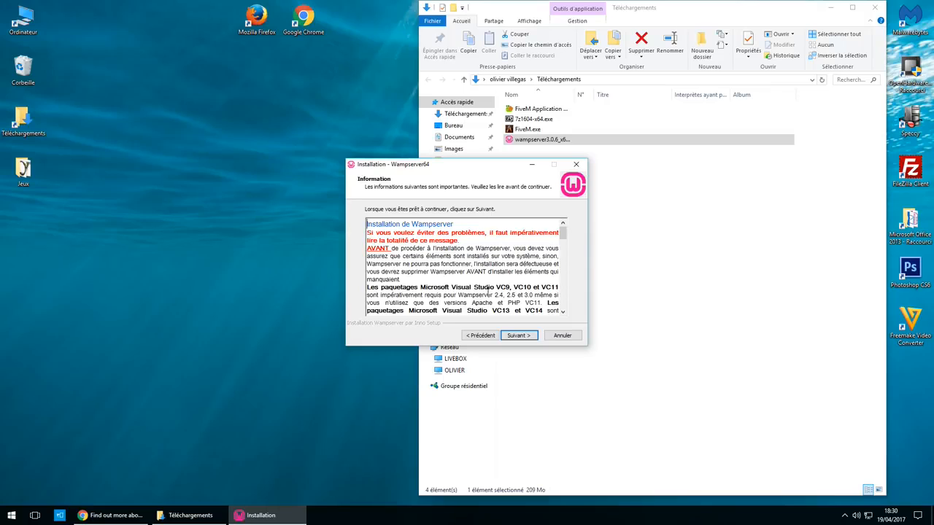
{"action": "left_click_drag", "start_coordinate": [367, 289], "coordinate": [560, 310]}
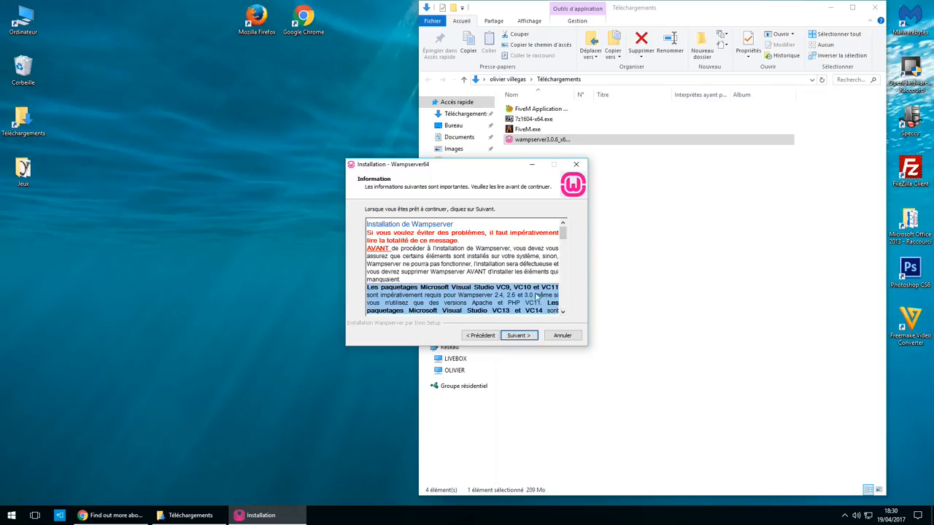
{"action": "left_click", "coordinate": [519, 336]}
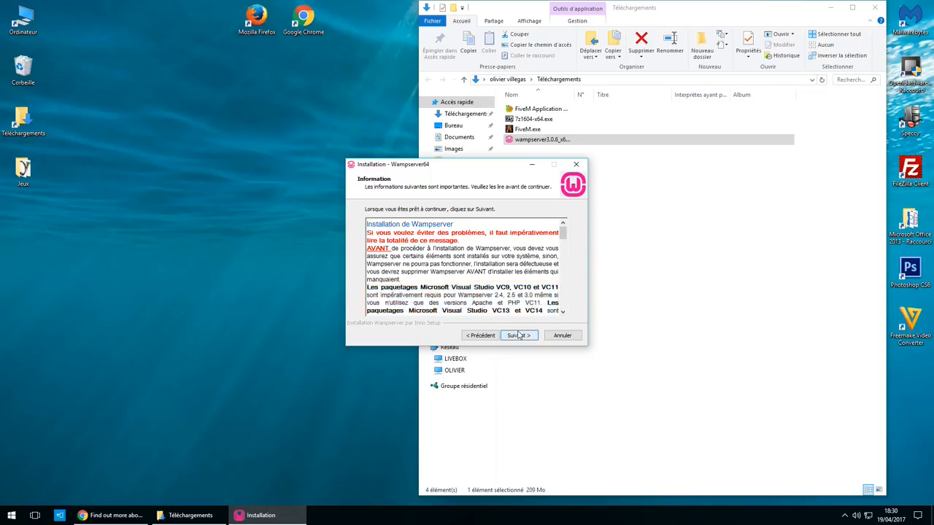
{"action": "left_click", "coordinate": [532, 340]}
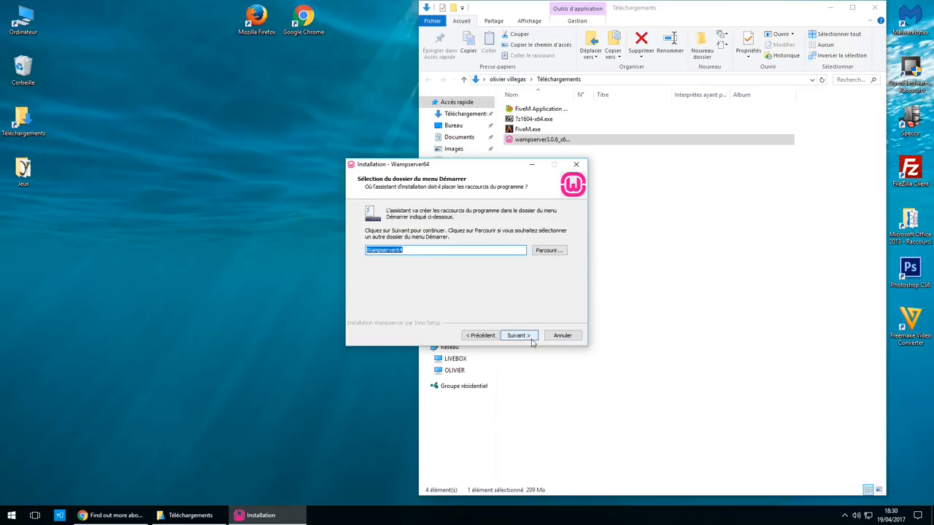
{"action": "left_click", "coordinate": [532, 340]}
{"action": "left_click", "coordinate": [536, 337]}
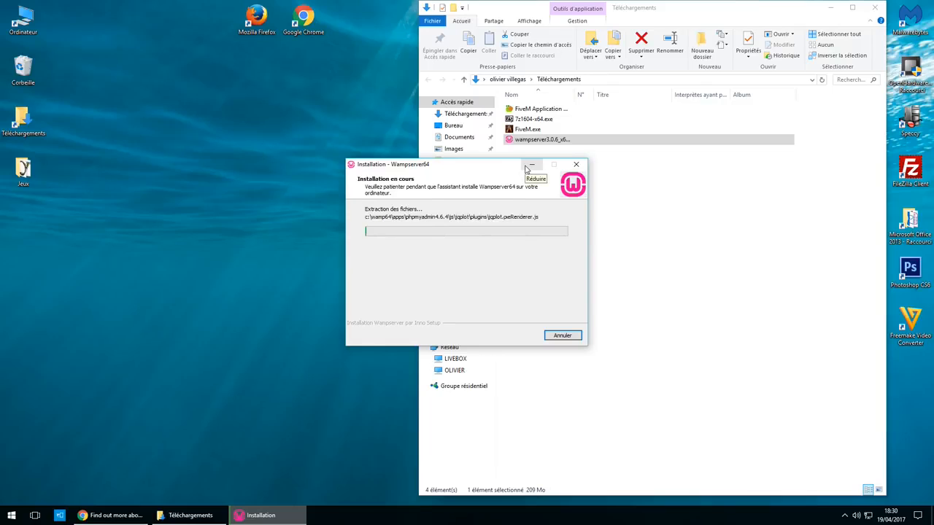
{"action": "left_click", "coordinate": [531, 165]}
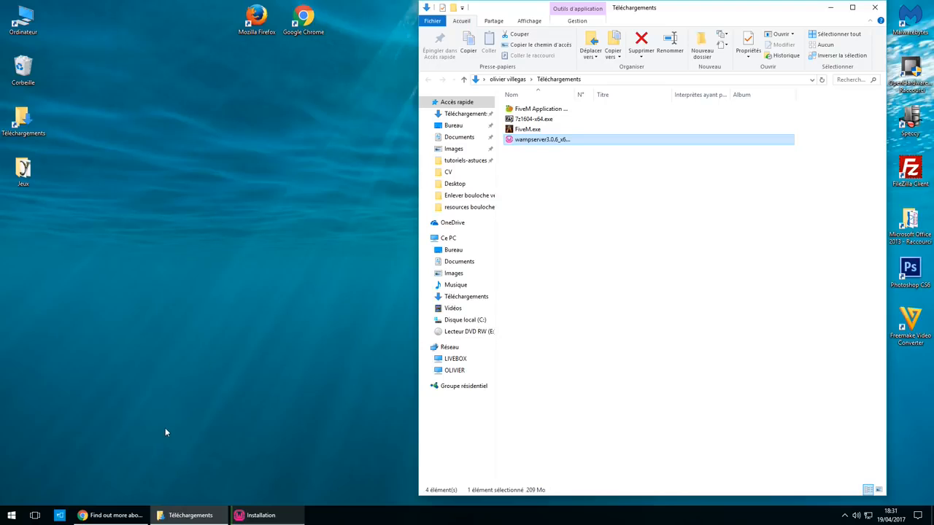
- Search 'telecharger wordpress' and download the French WordPress 4.7.3 zip from fr.wordpress.org
{"action": "left_click", "coordinate": [113, 515]}
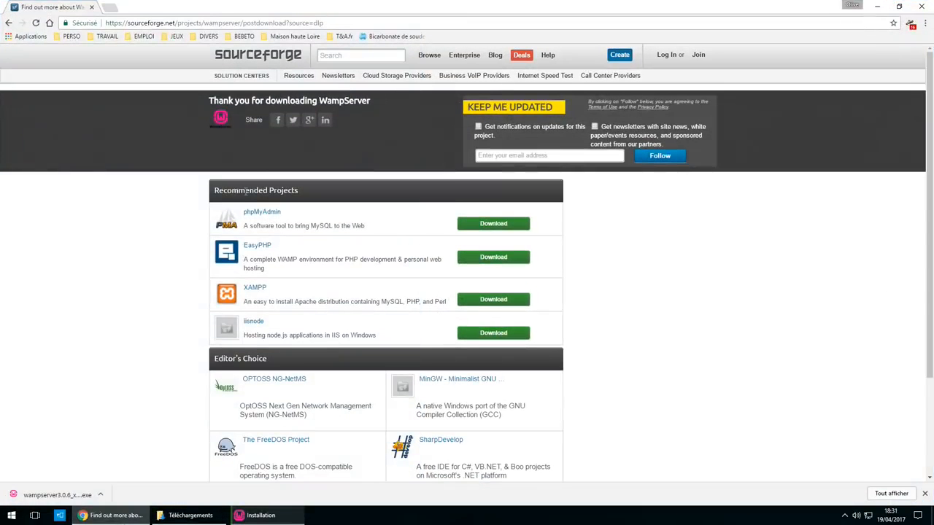
{"action": "left_click", "coordinate": [110, 6]}
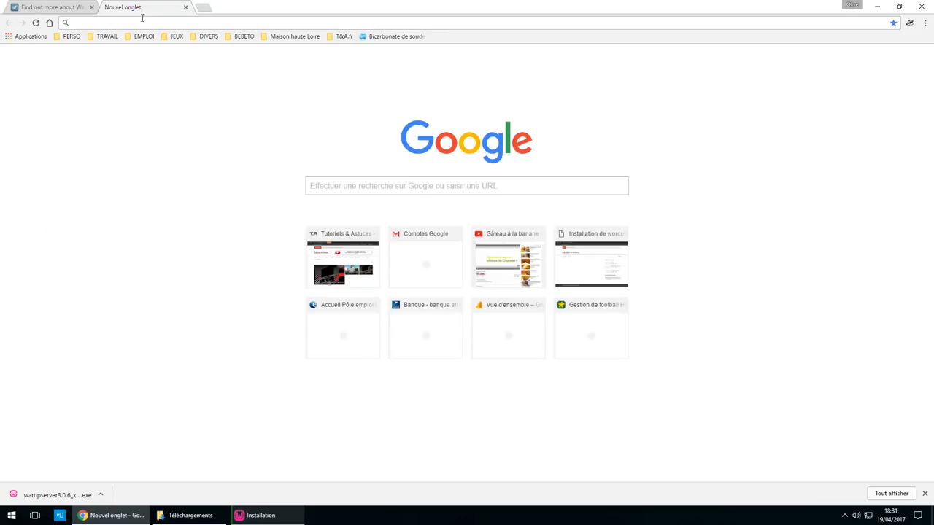
{"action": "type", "text": "telecha"}
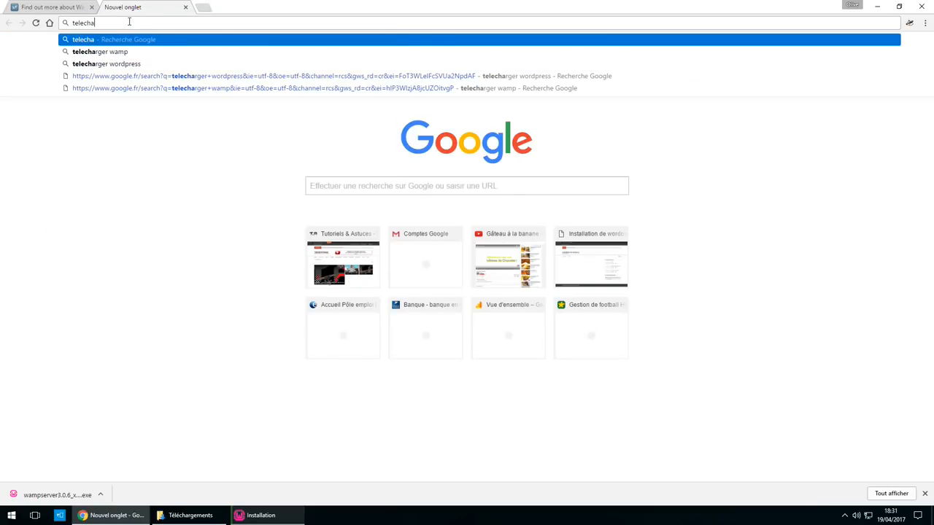
{"action": "type", "text": "rger wordpress"}
{"action": "key", "text": "Return"}
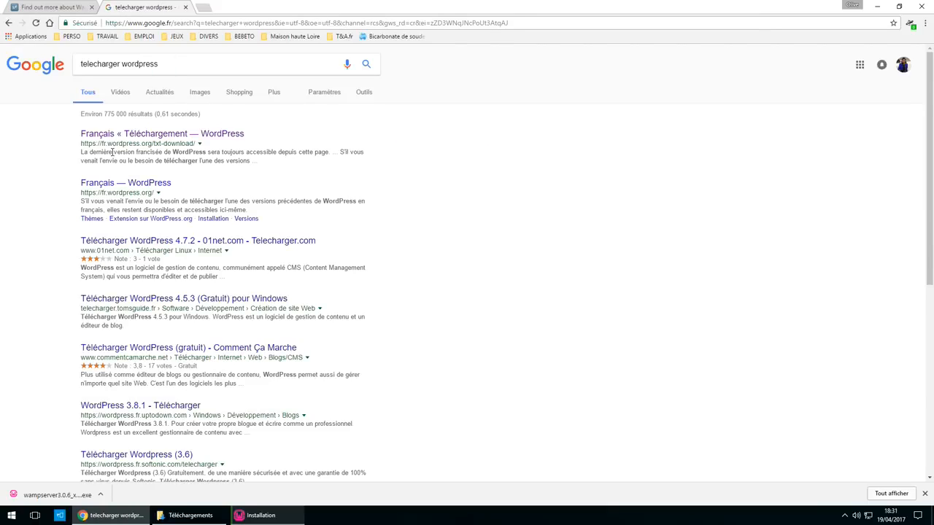
{"action": "left_click", "coordinate": [110, 136]}
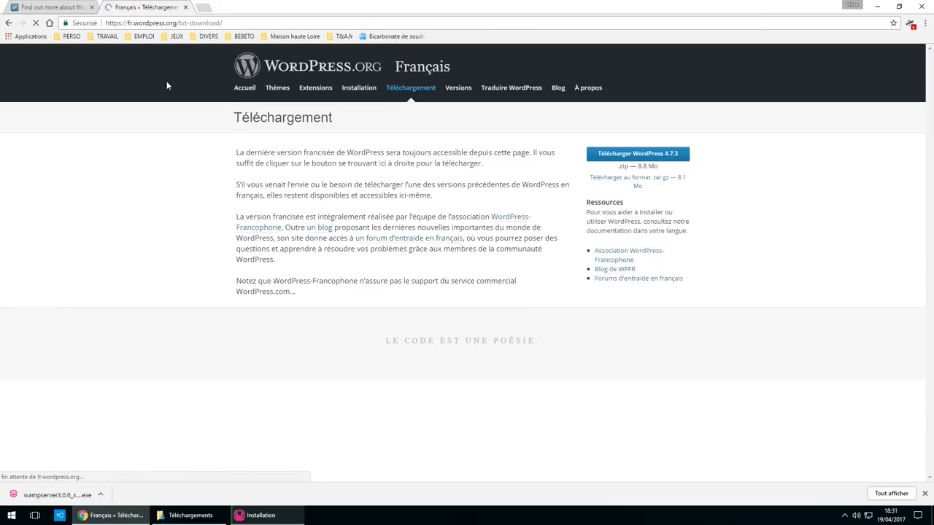
{"action": "left_click", "coordinate": [648, 155]}
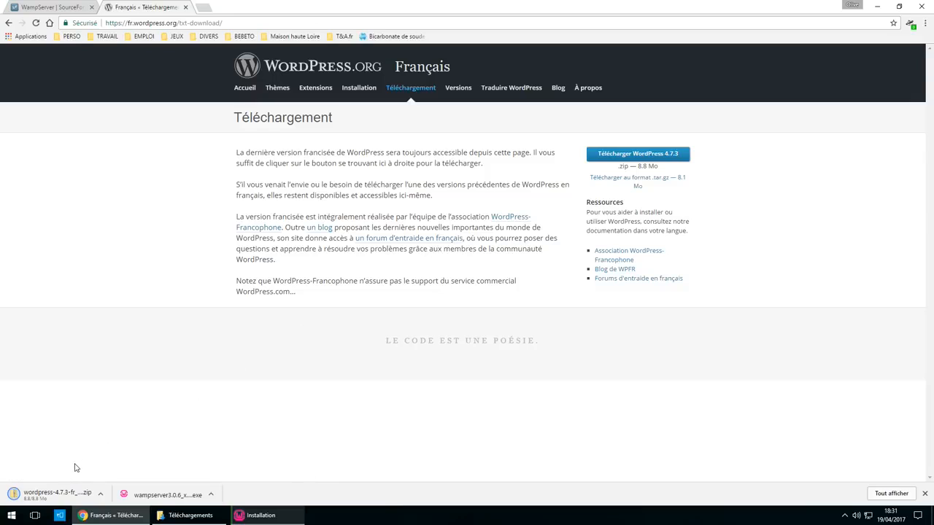
{"action": "left_click", "coordinate": [877, 6]}
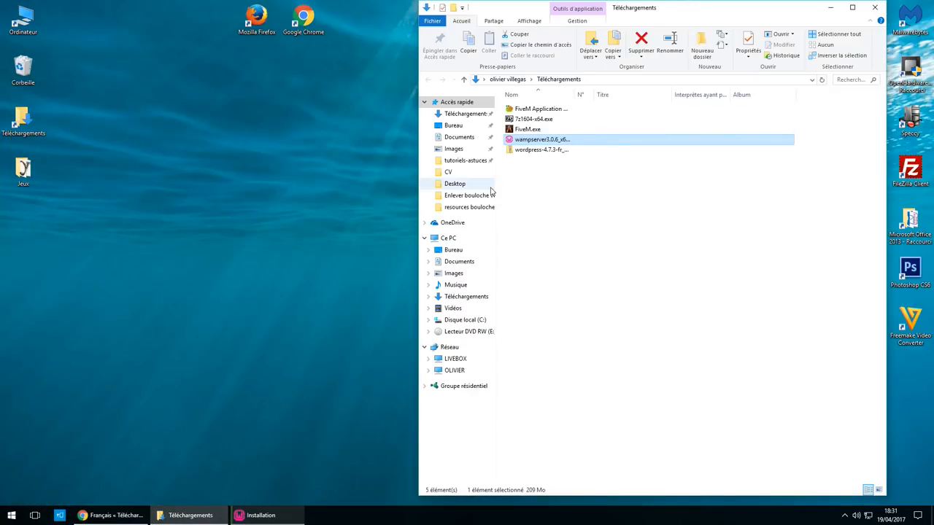
- Extract all of the WordPress 4.7.3 fr_FR zip into its suggested Téléchargements folder
{"action": "right_click", "coordinate": [558, 156]}
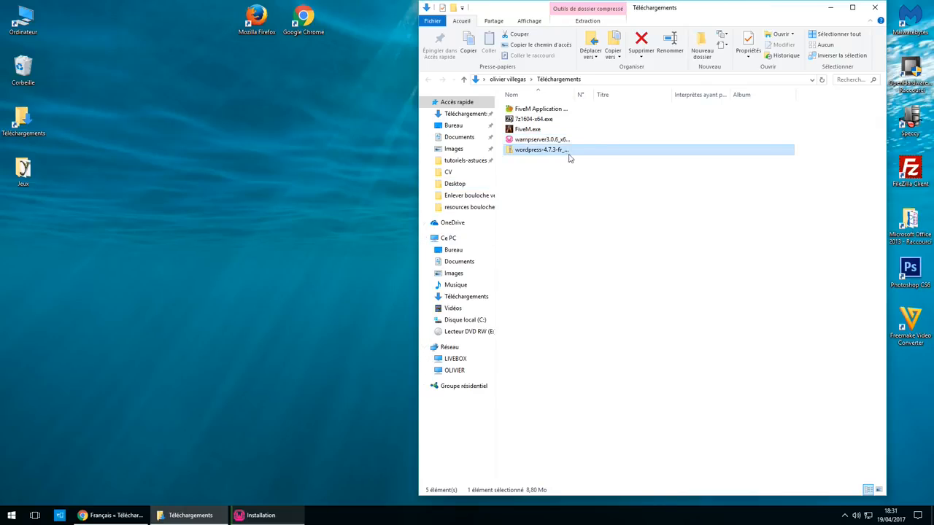
{"action": "left_click", "coordinate": [546, 151]}
{"action": "right_click", "coordinate": [546, 150]}
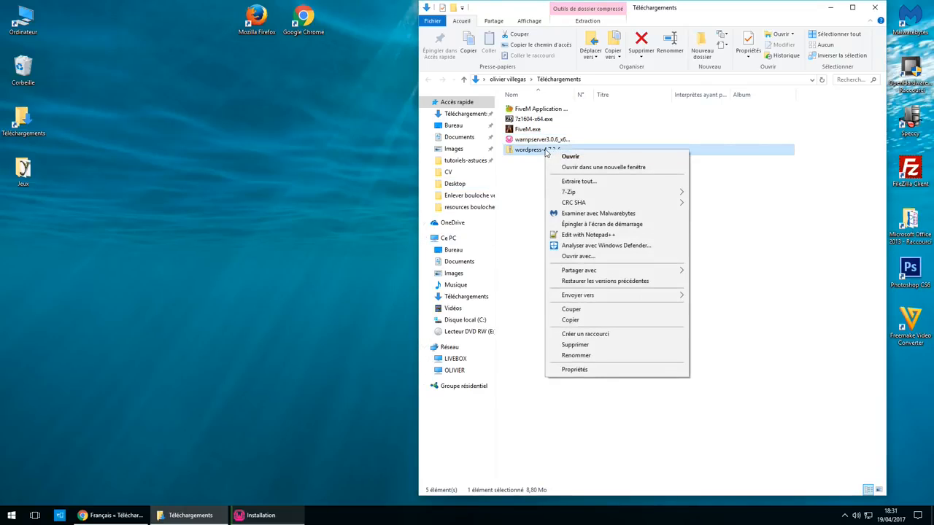
{"action": "left_click", "coordinate": [583, 181]}
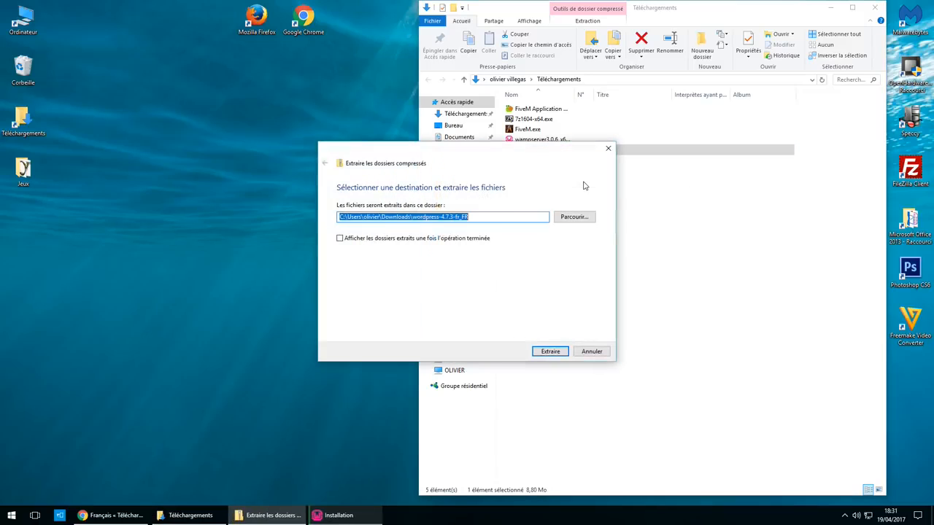
{"action": "left_click", "coordinate": [550, 352]}
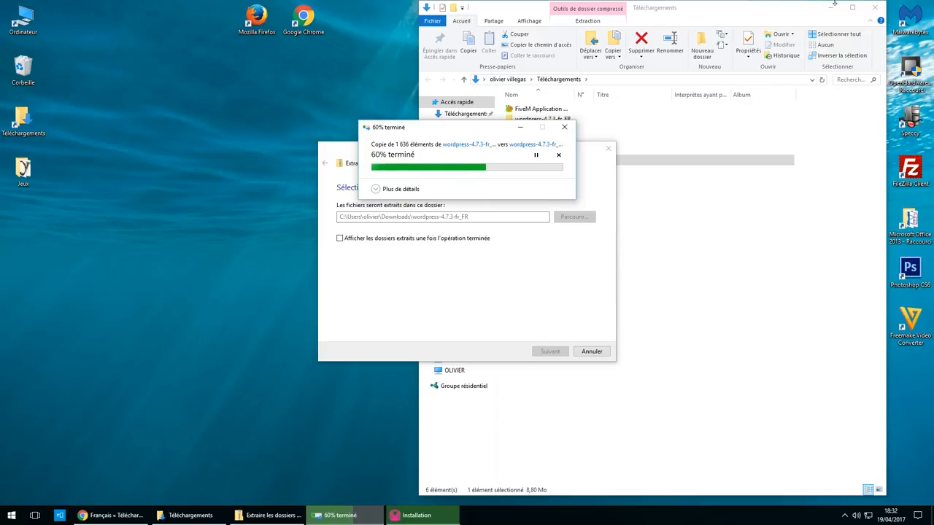
{"action": "left_click", "coordinate": [875, 7]}
- Close the Téléchargements File Explorer window
{"action": "left_click", "coordinate": [876, 7]}
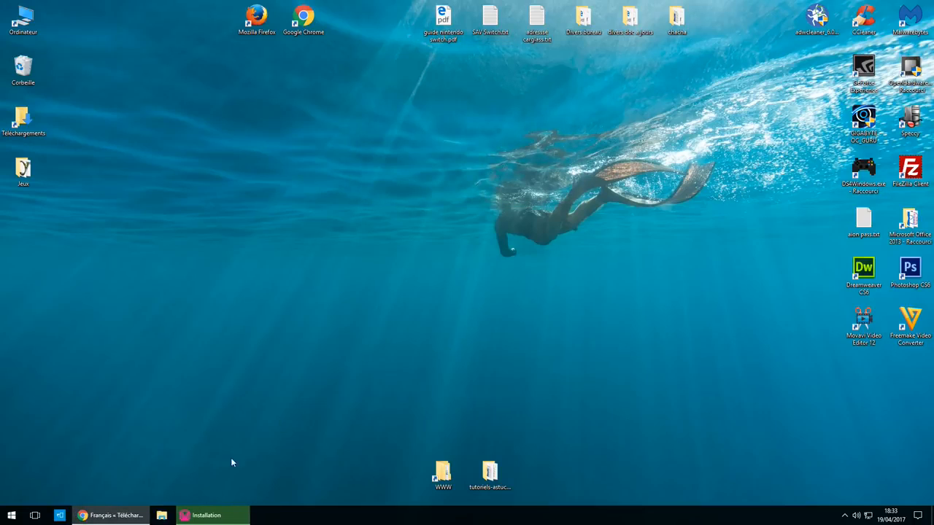
- Set C:\Program Files (x86)\Google\Chrome\Application\chrome.exe as Wampserver's browser
{"action": "left_click", "coordinate": [207, 515]}
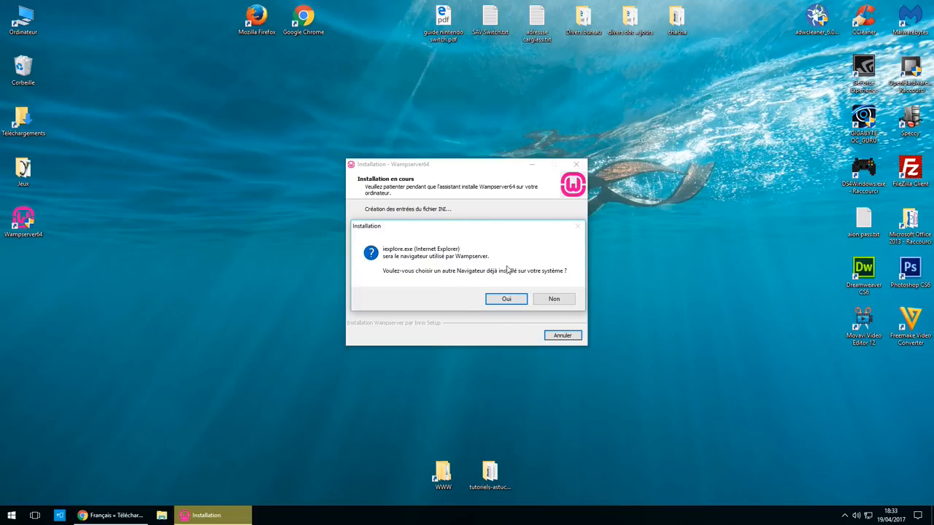
{"action": "left_click", "coordinate": [512, 299]}
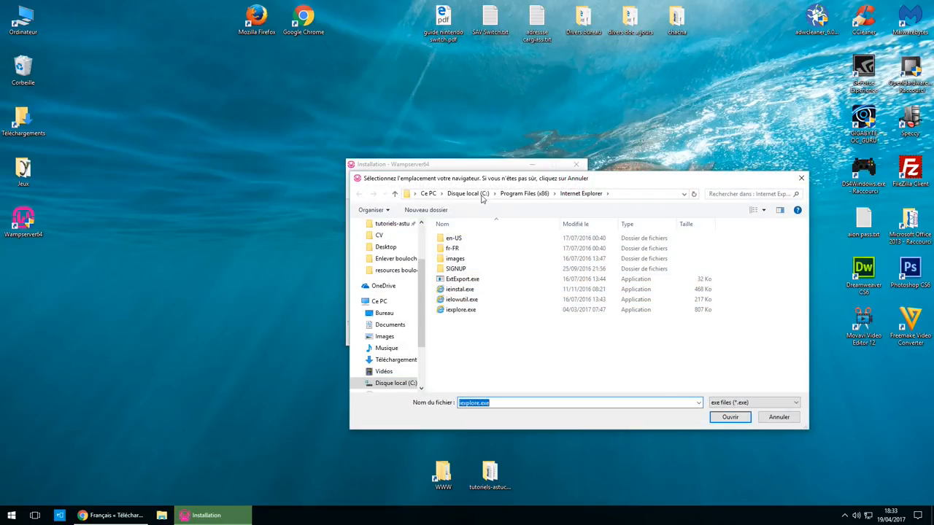
{"action": "left_click", "coordinate": [472, 195]}
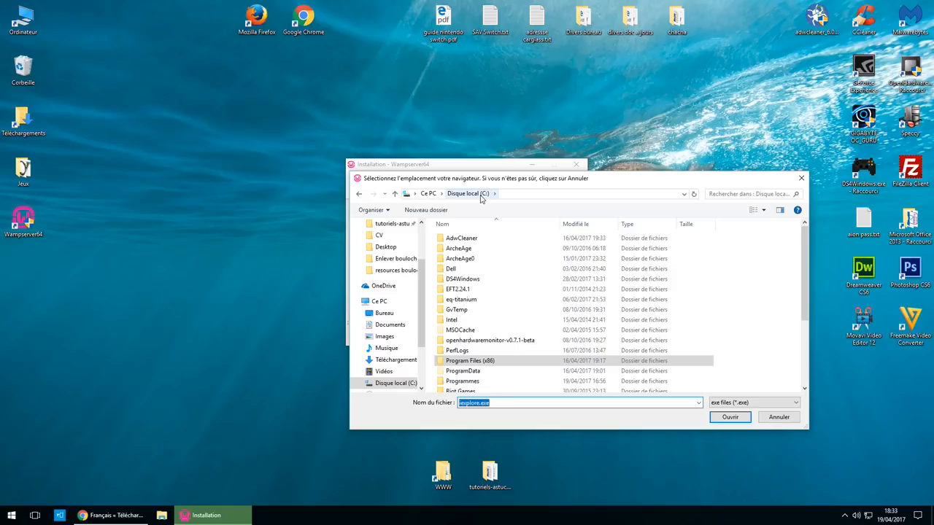
{"action": "double_click", "coordinate": [489, 363]}
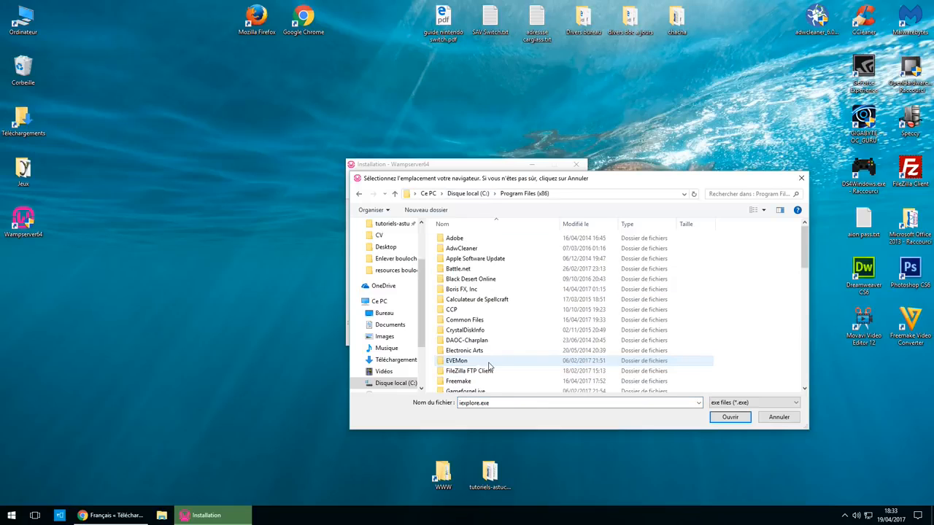
{"action": "scroll", "coordinate": [489, 365], "scroll_direction": "down", "scroll_amount": 3}
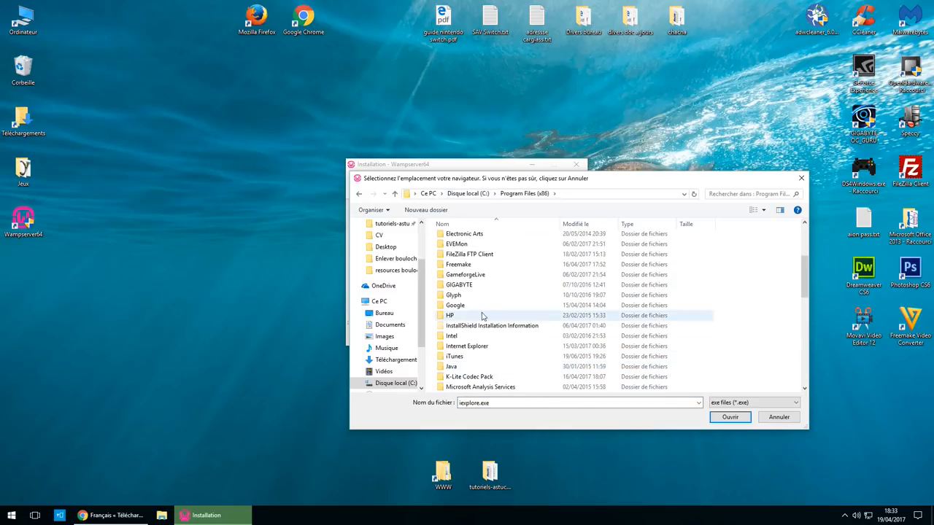
{"action": "left_click", "coordinate": [480, 306]}
{"action": "double_click", "coordinate": [480, 306]}
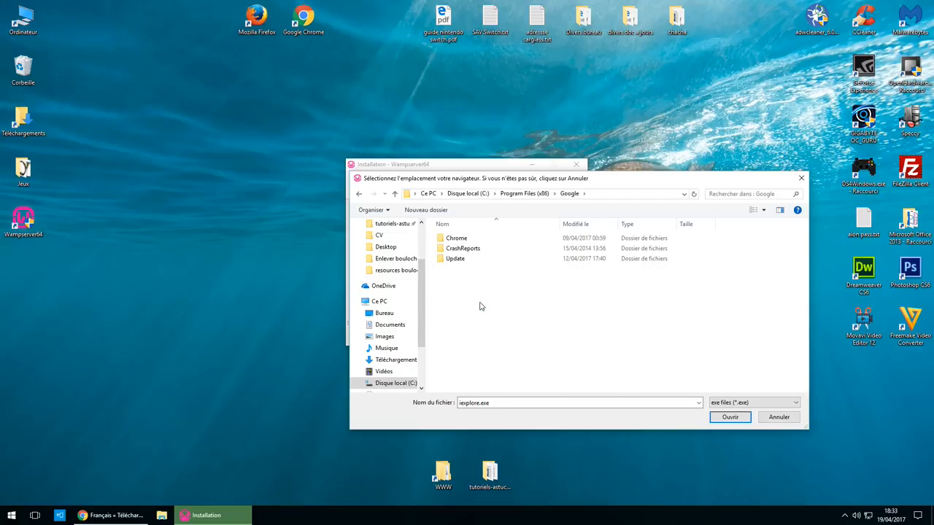
{"action": "double_click", "coordinate": [476, 239]}
{"action": "double_click", "coordinate": [476, 237]}
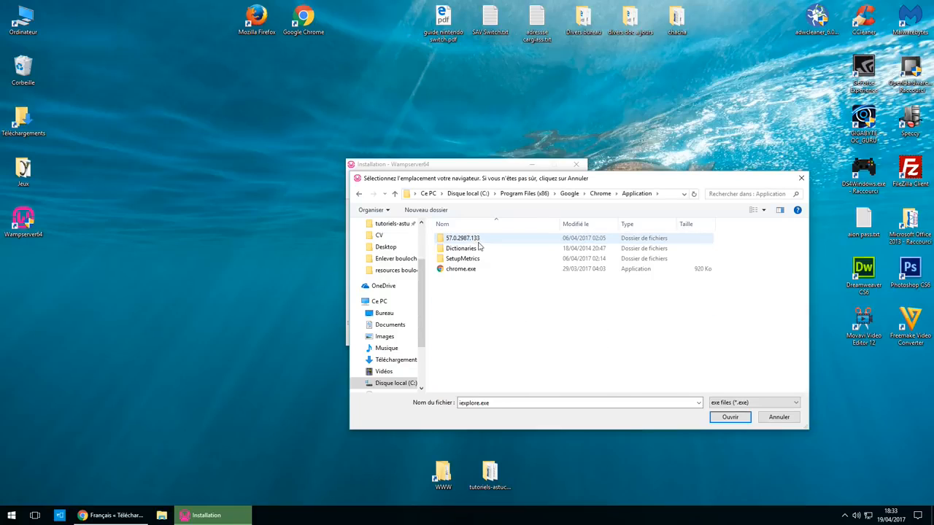
{"action": "double_click", "coordinate": [468, 271]}
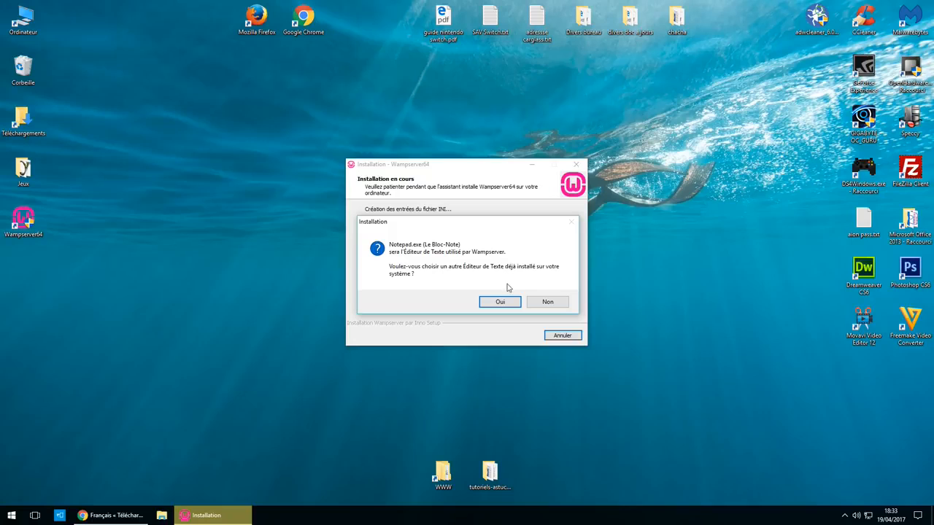
- Set C:\Program Files (x86)\Notepad++\notepad++.exe as Wampserver's text editor
{"action": "left_click", "coordinate": [500, 304]}
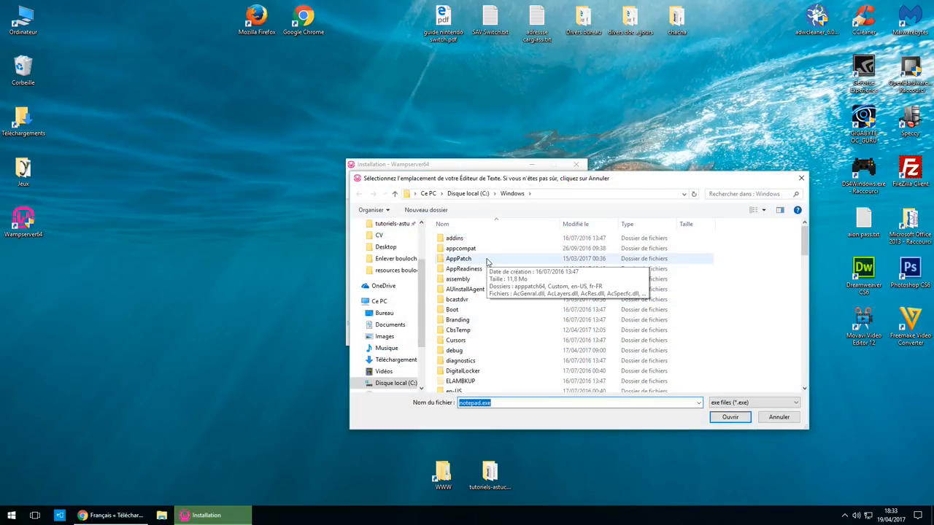
{"action": "left_click", "coordinate": [467, 194]}
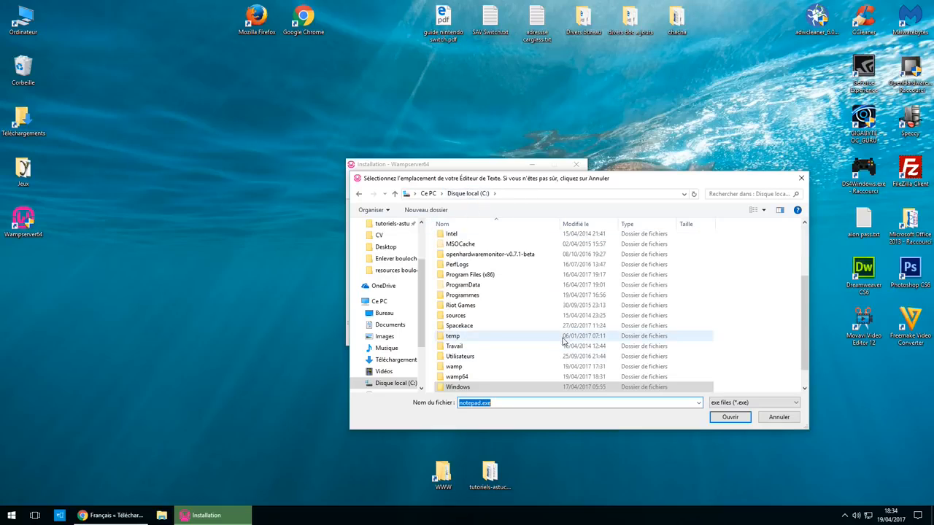
{"action": "scroll", "coordinate": [554, 343], "scroll_direction": "down", "scroll_amount": 1}
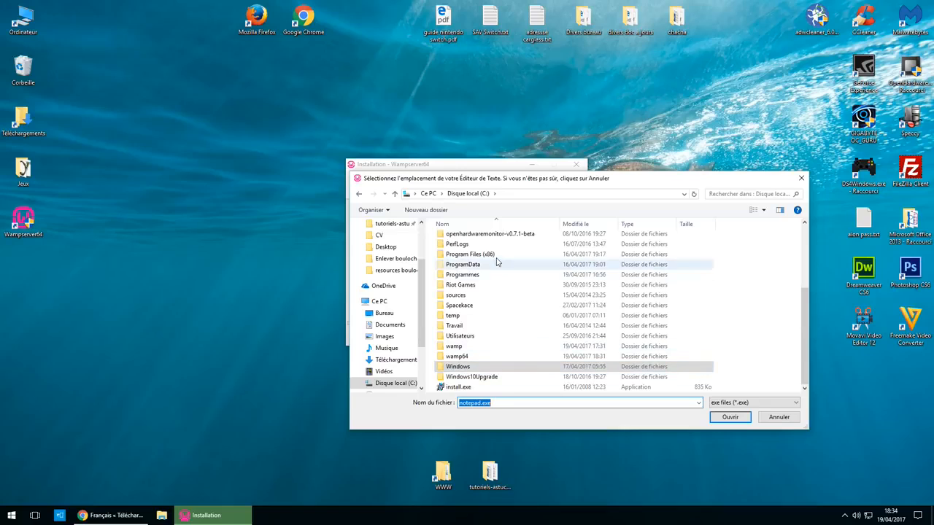
{"action": "double_click", "coordinate": [466, 254]}
{"action": "scroll", "coordinate": [537, 319], "scroll_direction": "down", "scroll_amount": 5}
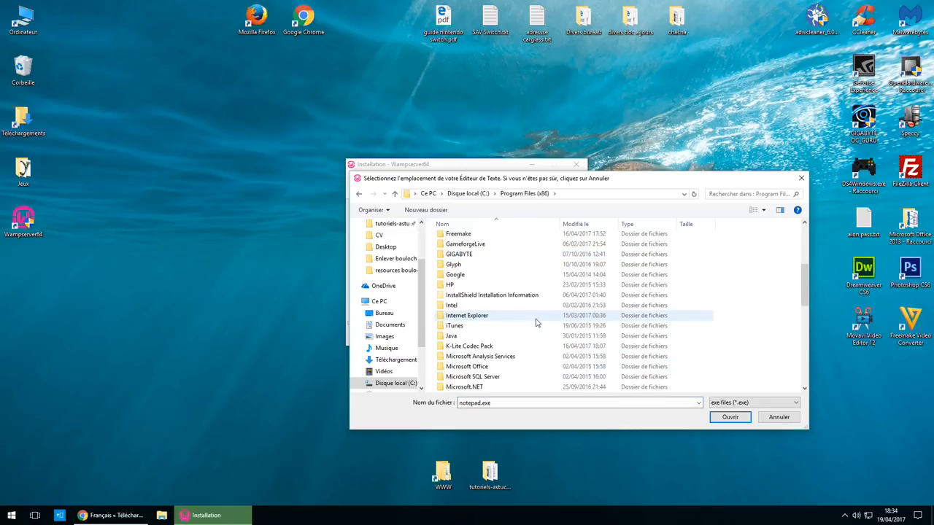
{"action": "scroll", "coordinate": [536, 323], "scroll_direction": "down", "scroll_amount": 3}
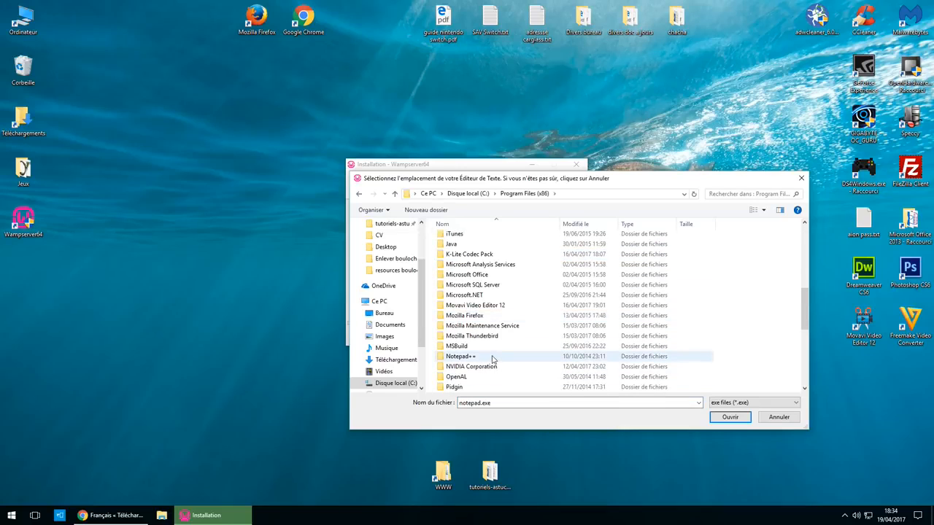
{"action": "double_click", "coordinate": [491, 357]}
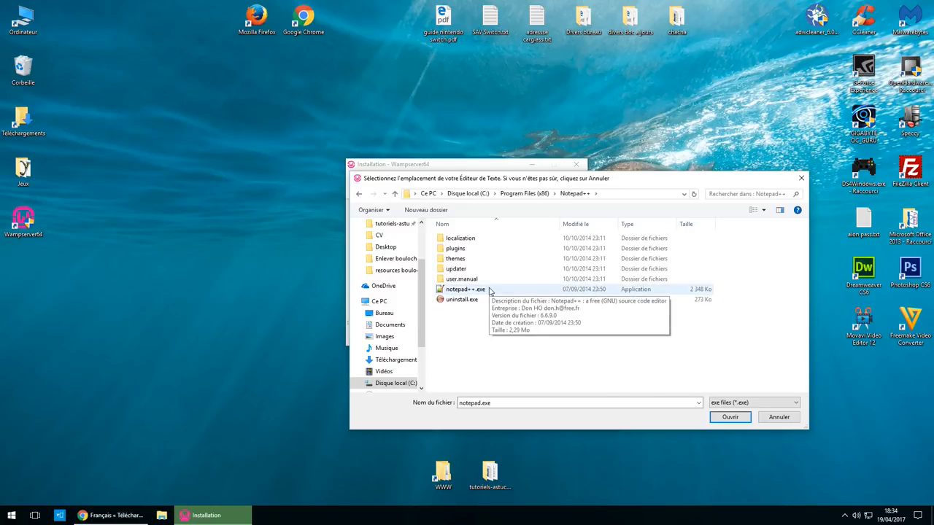
{"action": "double_click", "coordinate": [490, 290]}
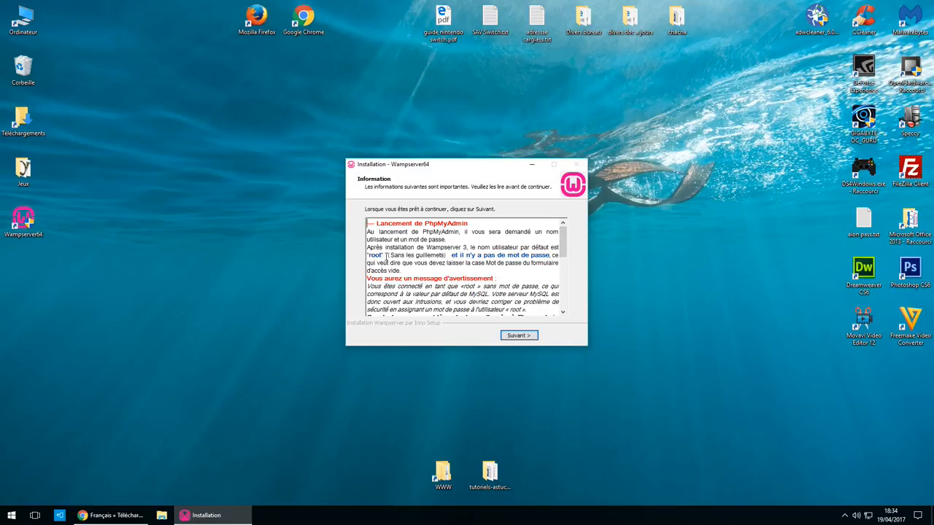
- Finish the WampServer installation past the phpMyAdmin information page
{"action": "scroll", "coordinate": [436, 322], "scroll_direction": "down", "scroll_amount": 4}
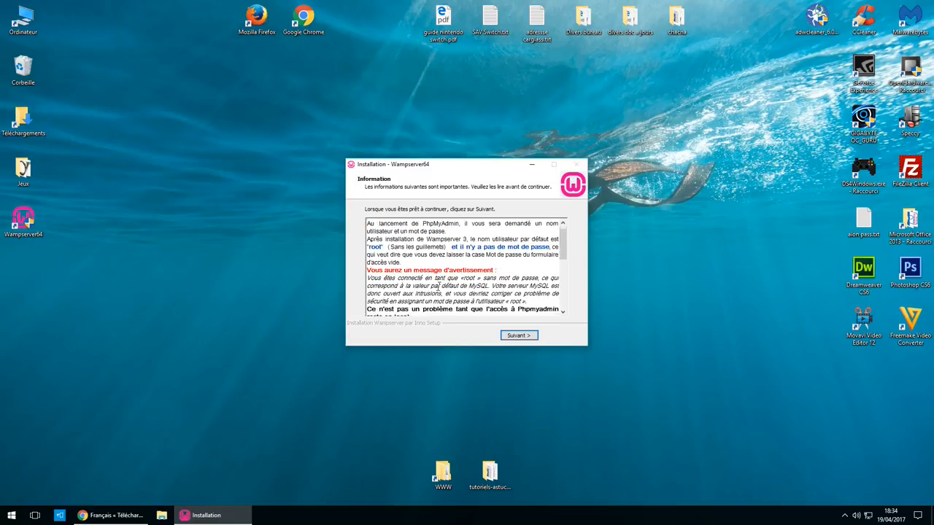
{"action": "scroll", "coordinate": [437, 298], "scroll_direction": "up", "scroll_amount": 4}
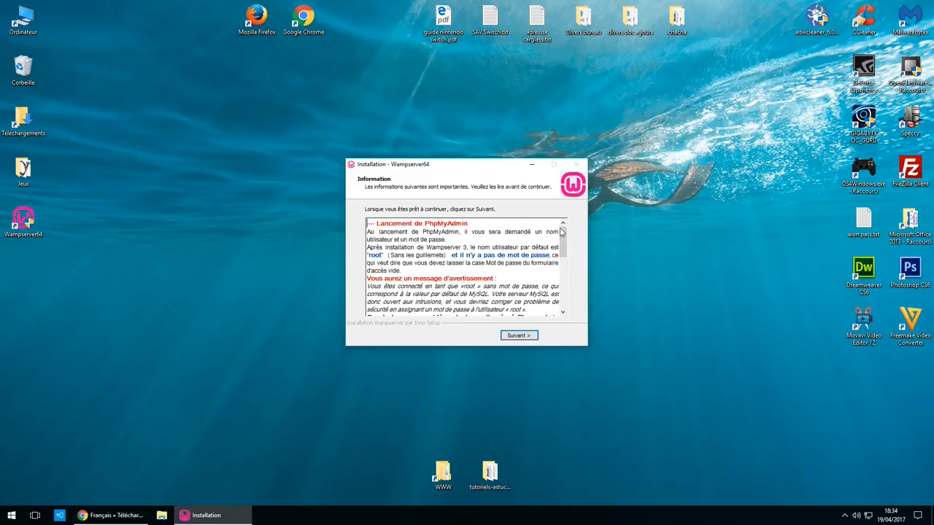
{"action": "left_click", "coordinate": [519, 337]}
{"action": "left_click", "coordinate": [518, 337]}
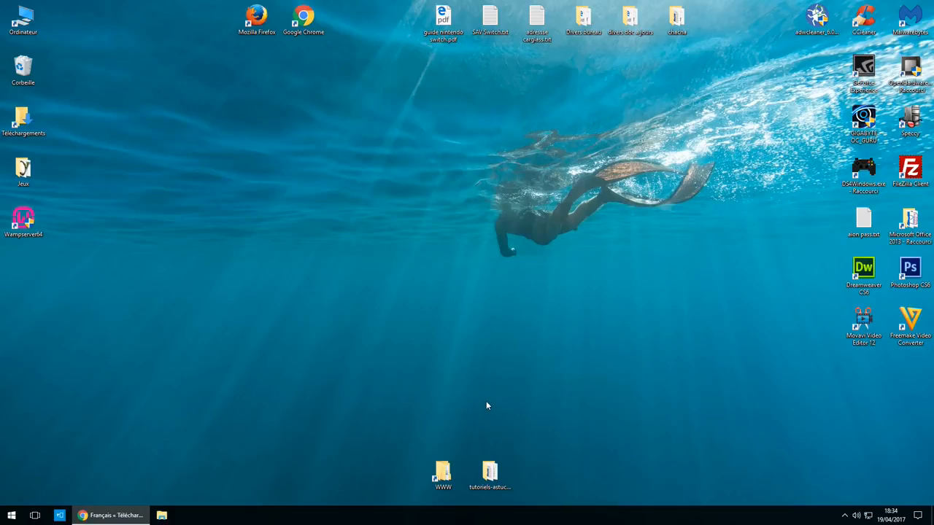
- Launch Wampserver64 from the desktop with admin rights and reveal its tray icon
{"action": "double_click", "coordinate": [27, 219]}
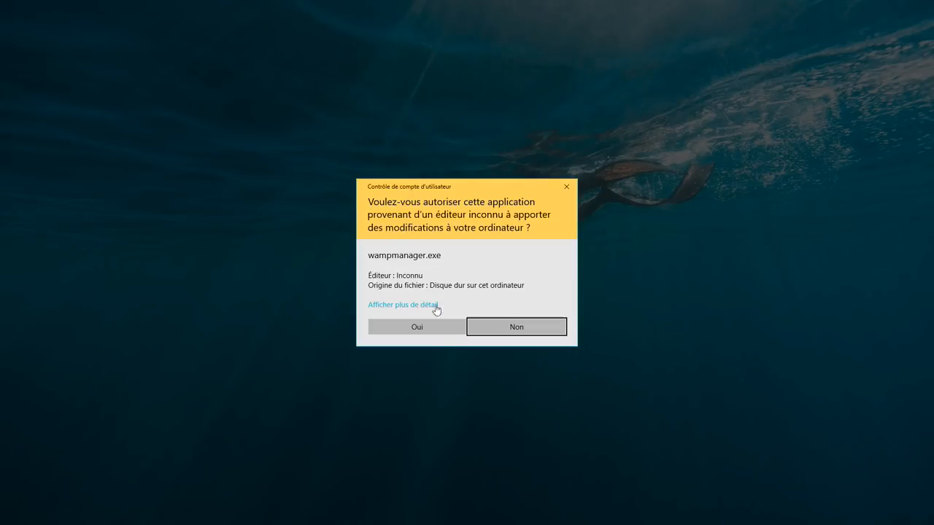
{"action": "left_click", "coordinate": [417, 327]}
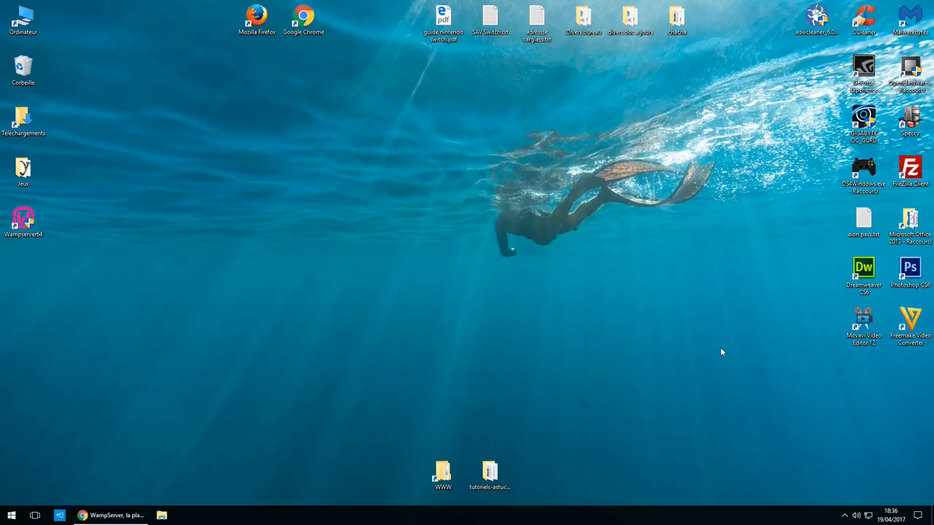
{"action": "left_click", "coordinate": [845, 515]}
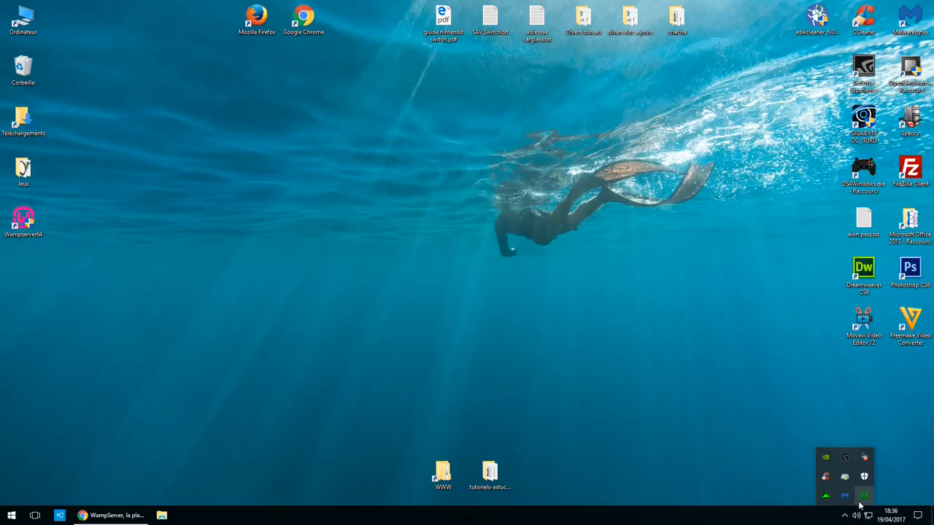
- Open the extracted wordpress folder under Téléchargements > wordpress-4.7.3-fr_FR
{"action": "double_click", "coordinate": [22, 121]}
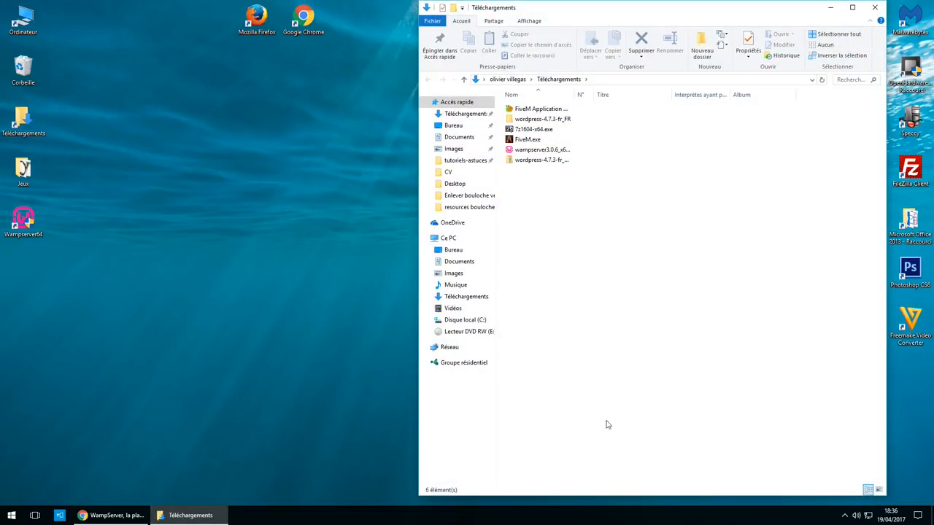
{"action": "double_click", "coordinate": [571, 123]}
{"action": "double_click", "coordinate": [558, 115]}
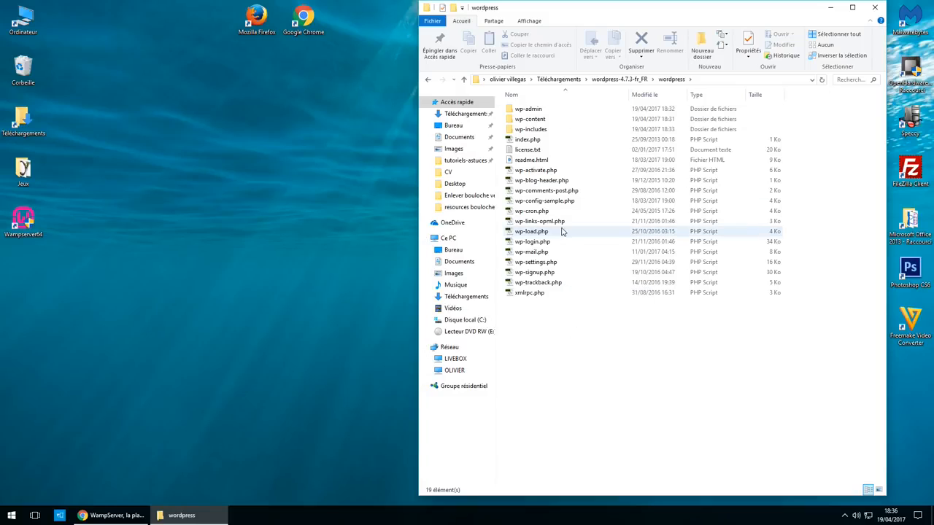
- Copy all 19 WordPress files and folders, then bring up the WampServer tray menu
{"action": "left_click", "coordinate": [560, 272]}
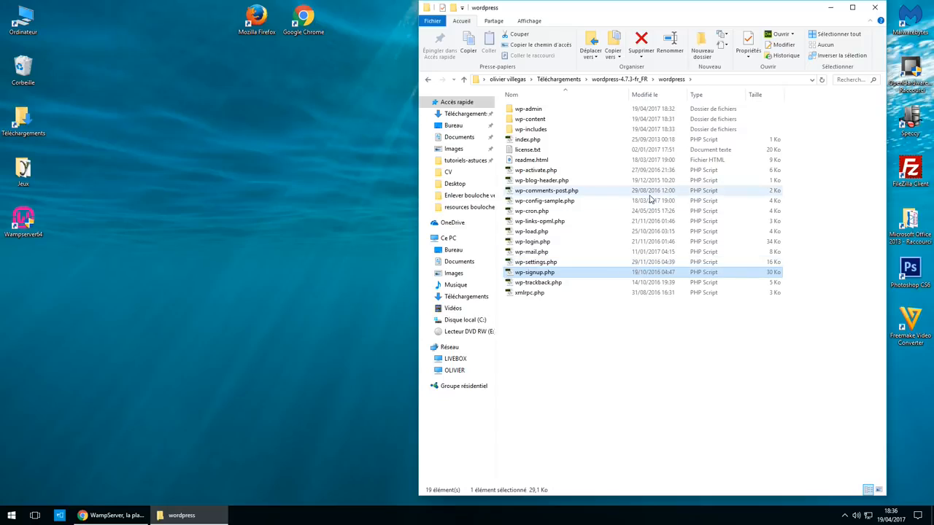
{"action": "key", "text": "ctrl+a"}
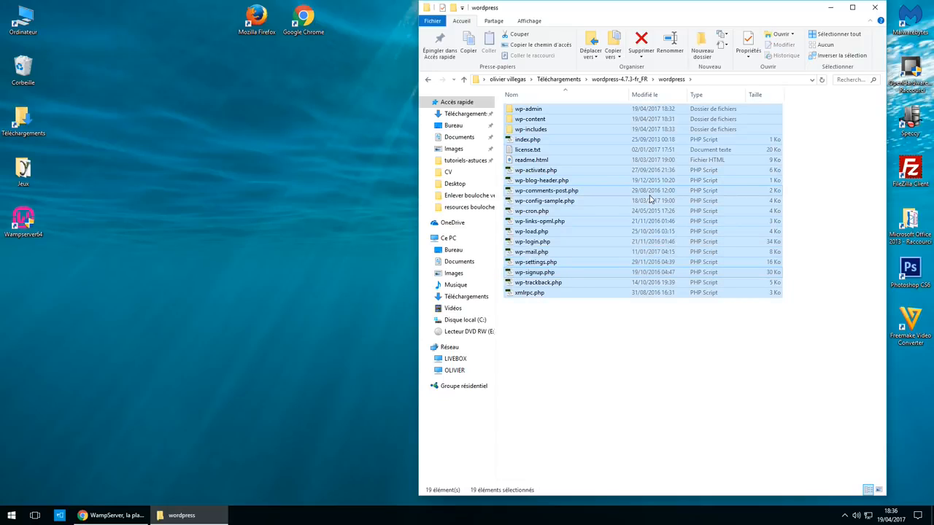
{"action": "key", "text": "ctrl+c"}
{"action": "left_click", "coordinate": [845, 515]}
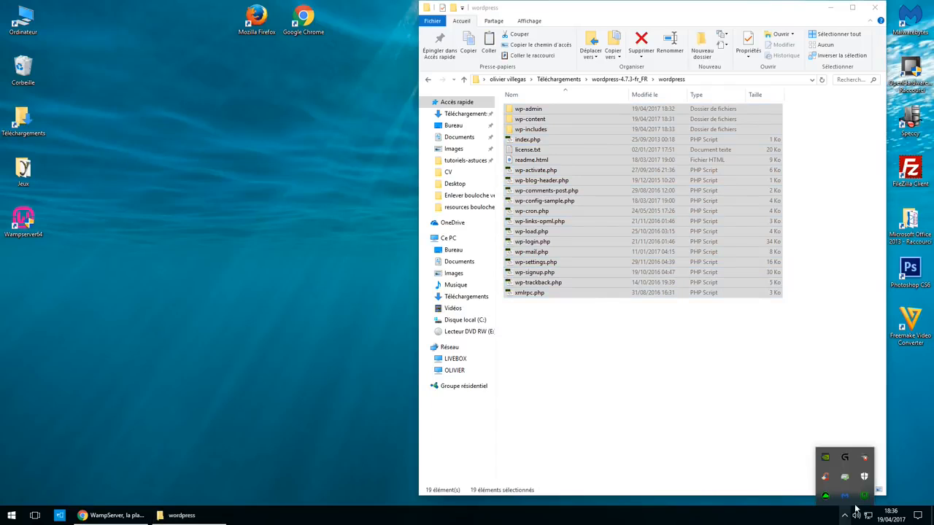
{"action": "left_click", "coordinate": [864, 496]}
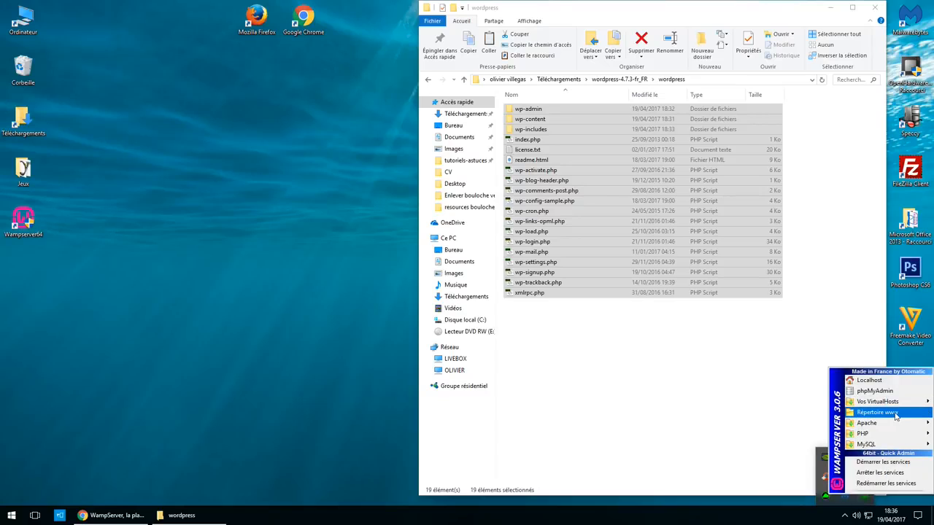
- Replace the default contents of C:\wamp64\www with the 19 copied WordPress items, then close the window
{"action": "left_click", "coordinate": [895, 415]}
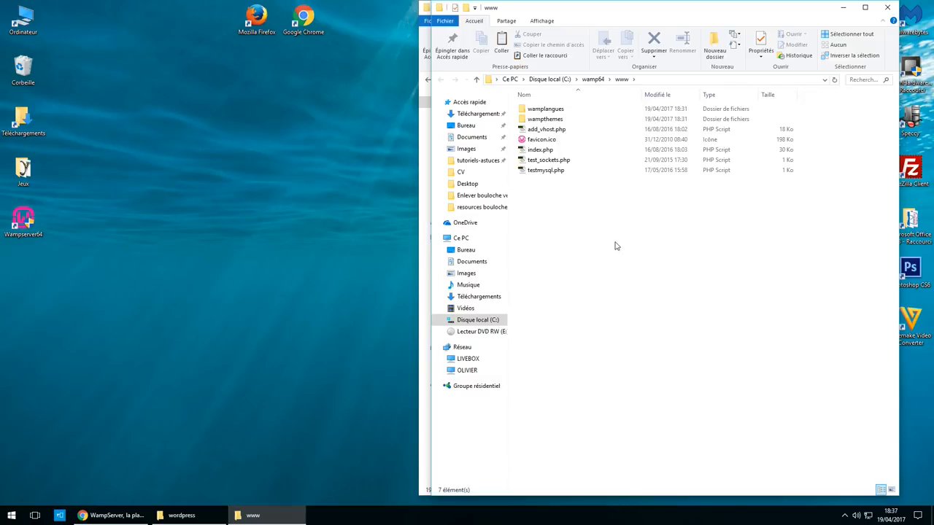
{"action": "key", "text": "ctrl+a"}
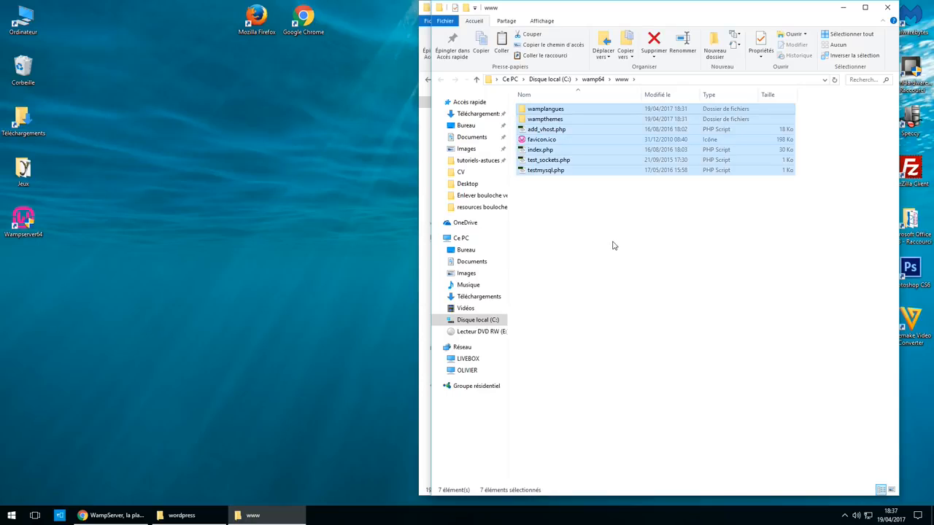
{"action": "key", "text": "Delete"}
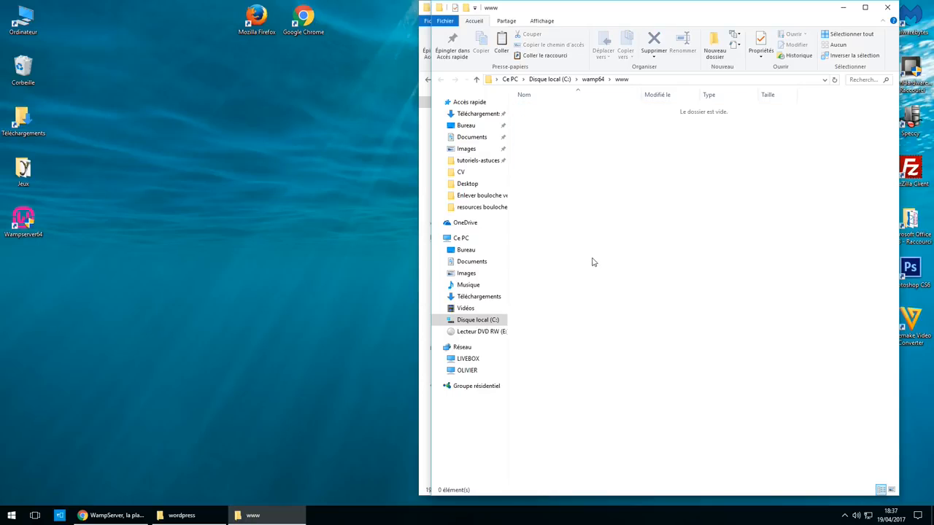
{"action": "right_click", "coordinate": [575, 172]}
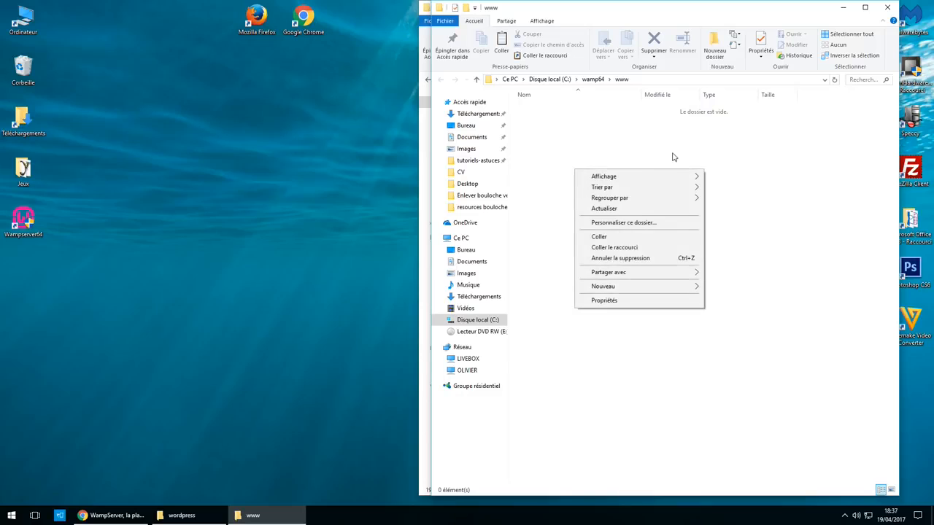
{"action": "left_click", "coordinate": [629, 241]}
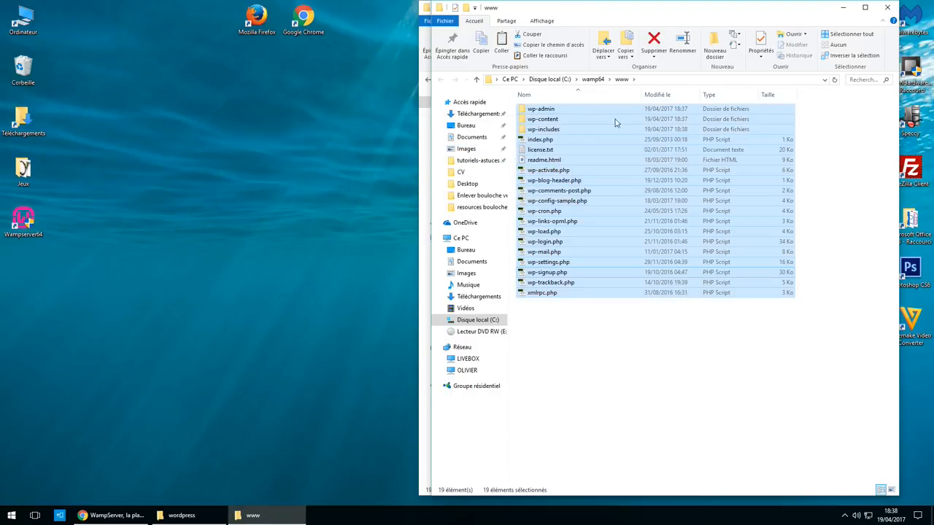
{"action": "left_click", "coordinate": [605, 368]}
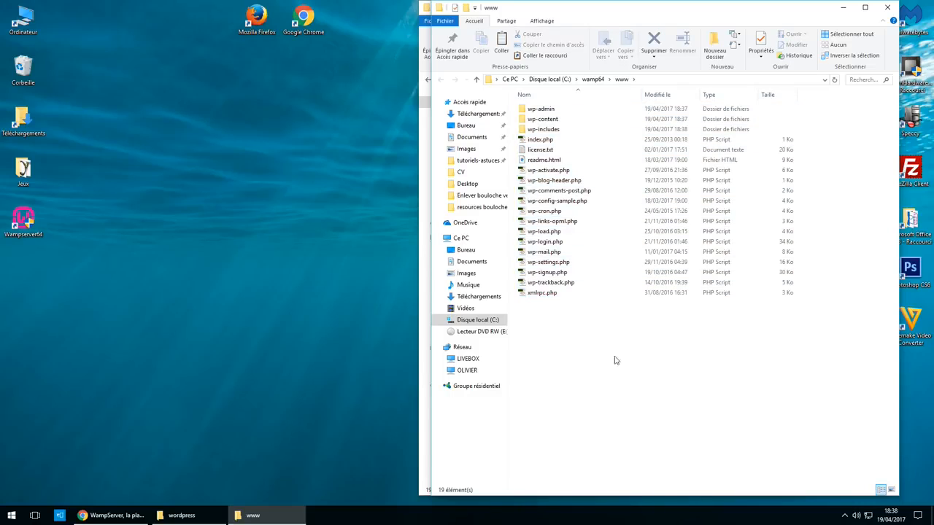
{"action": "left_click", "coordinate": [887, 8]}
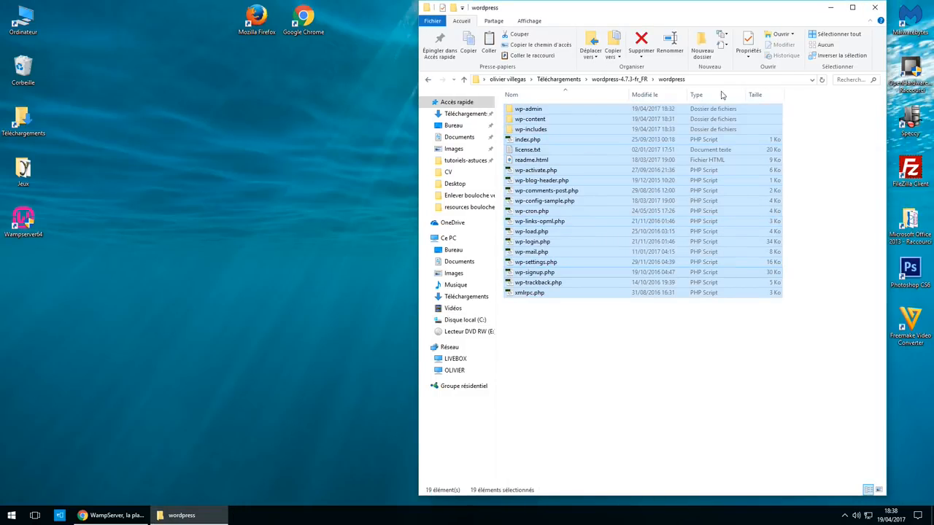
- Close the wordpress folder window and open localhost from the WampServer menu
{"action": "left_click", "coordinate": [874, 8]}
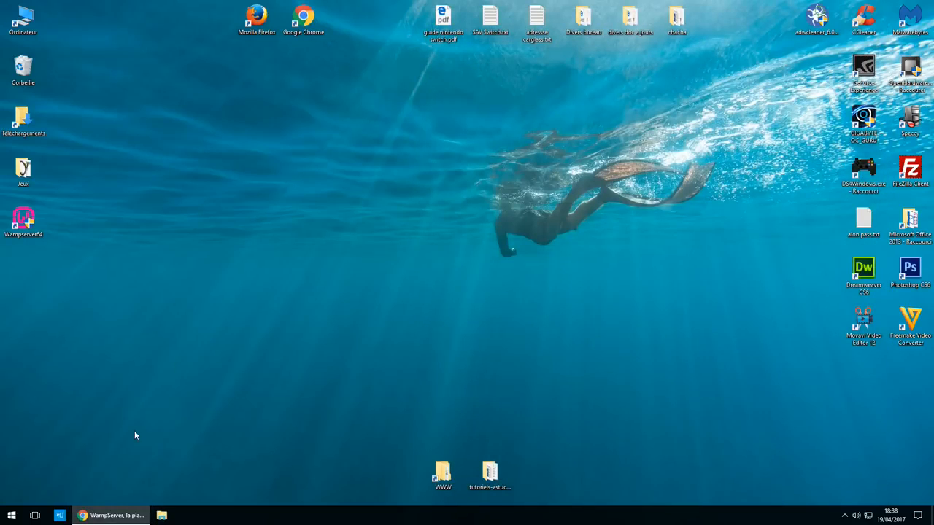
{"action": "left_click", "coordinate": [845, 515]}
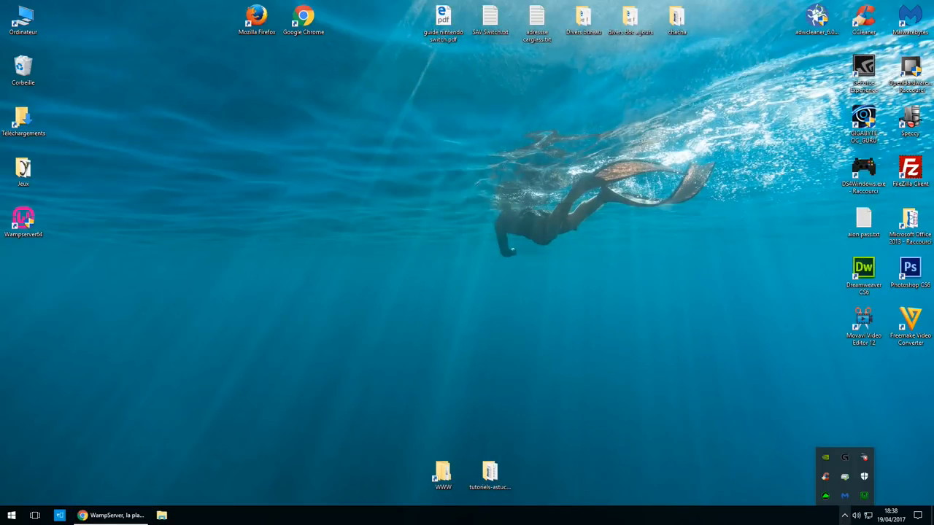
{"action": "left_click", "coordinate": [865, 497]}
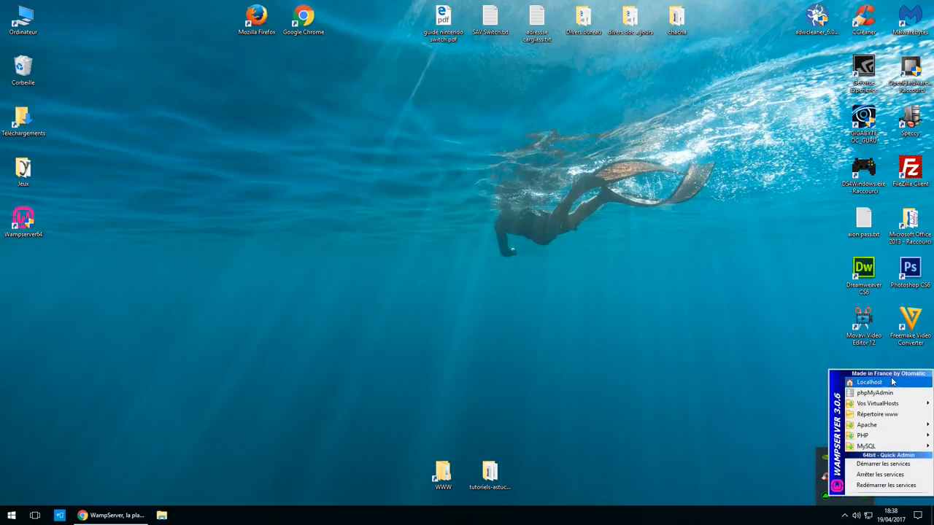
{"action": "left_click", "coordinate": [864, 384]}
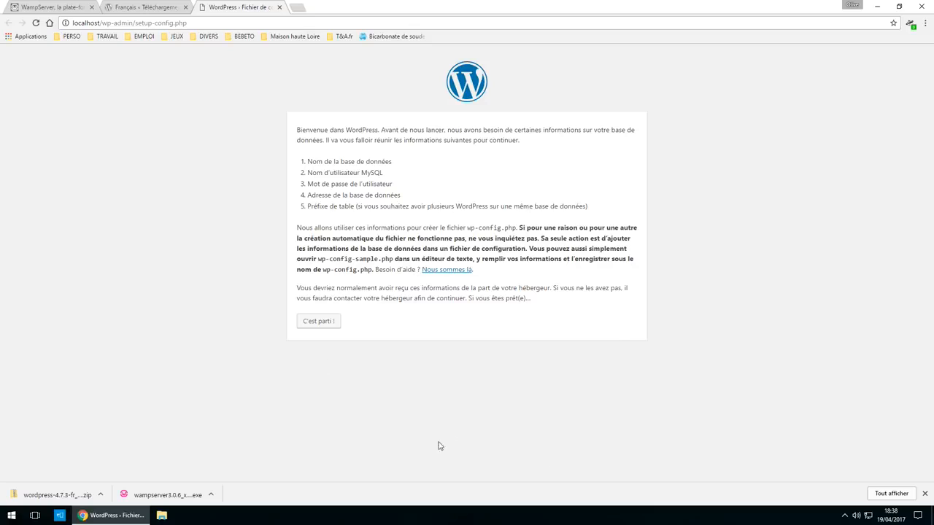
{"action": "left_click", "coordinate": [924, 494]}
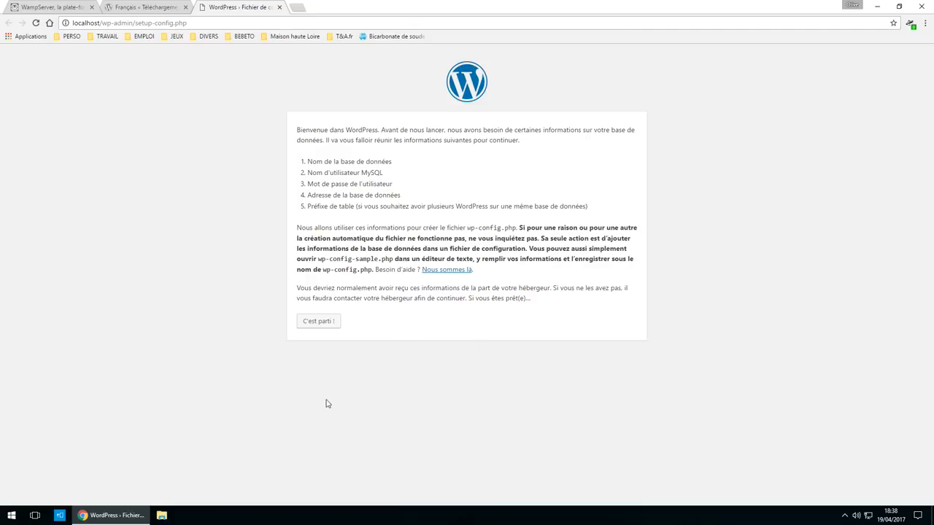
- Start the WordPress setup to reach the database form, then bring up the WampServer menu
{"action": "left_click", "coordinate": [322, 325]}
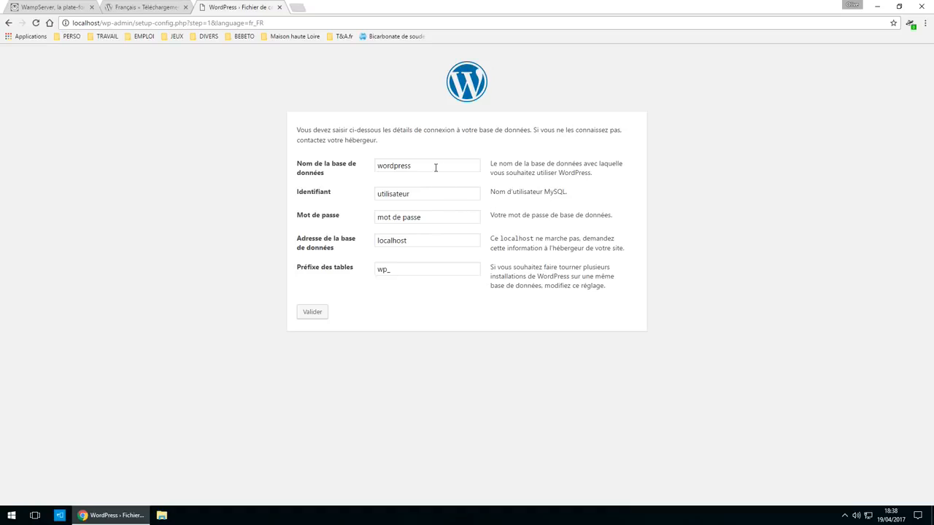
{"action": "left_click_drag", "start_coordinate": [435, 167], "coordinate": [317, 173]}
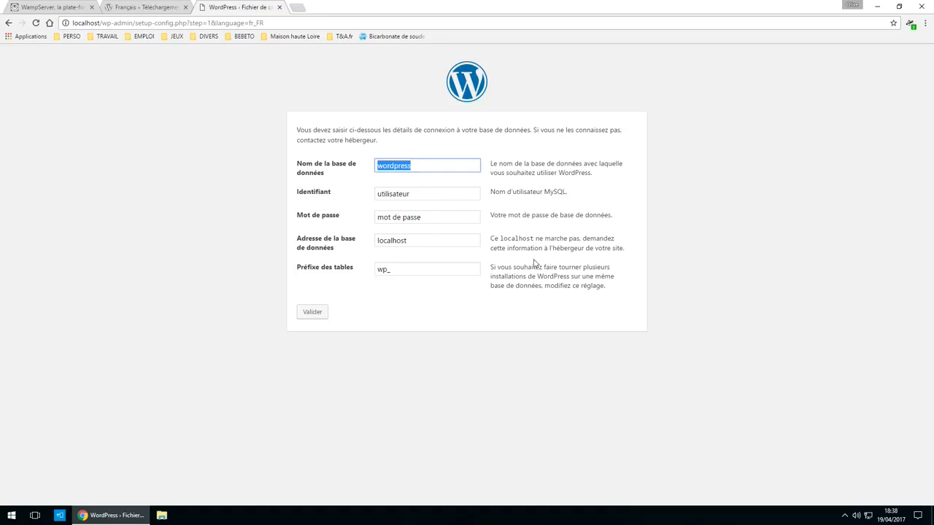
{"action": "left_click", "coordinate": [845, 515]}
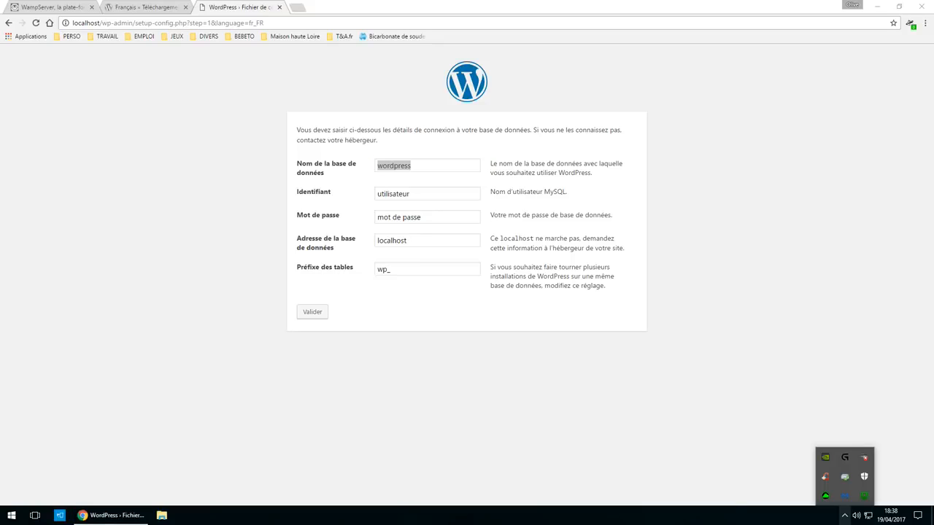
{"action": "left_click", "coordinate": [865, 497]}
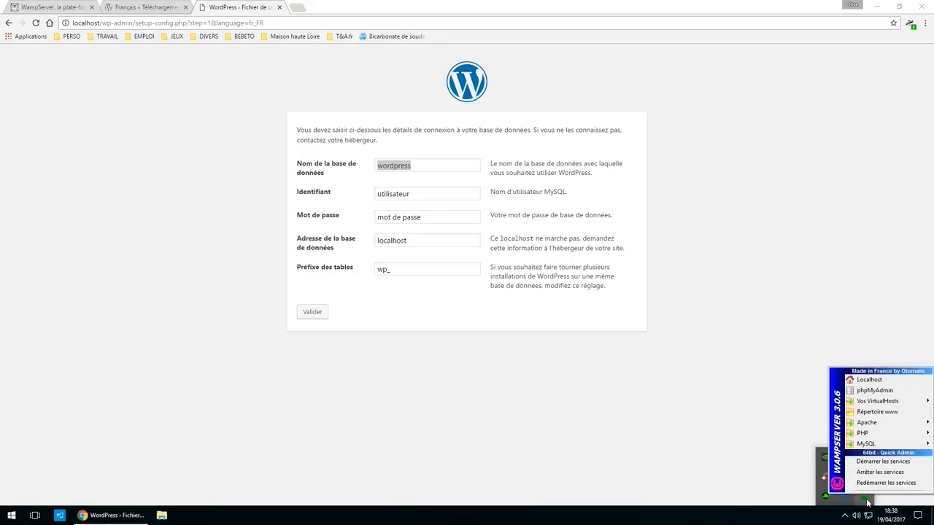
- Open phpMyAdmin and log in as root with an empty password
{"action": "left_click", "coordinate": [876, 391]}
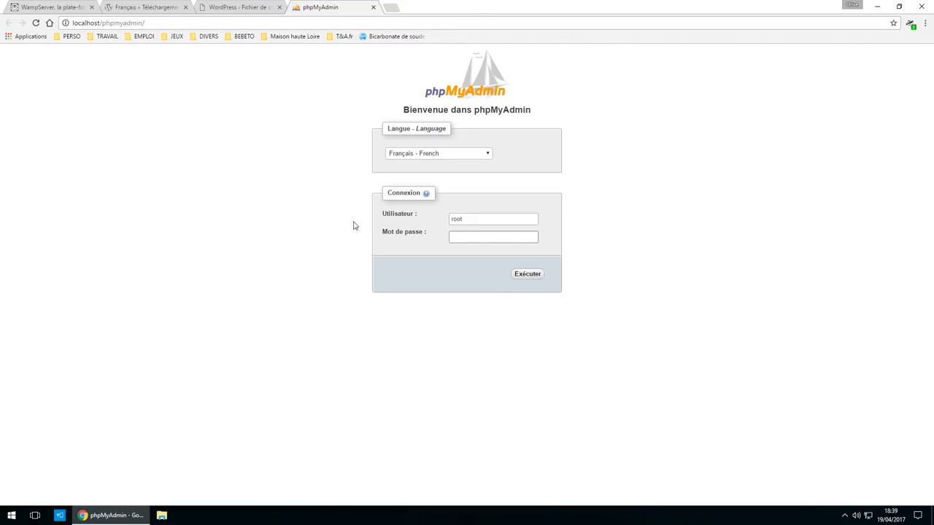
{"action": "left_click_drag", "start_coordinate": [486, 218], "coordinate": [413, 231]}
{"action": "left_click", "coordinate": [510, 241]}
{"action": "left_click", "coordinate": [524, 278]}
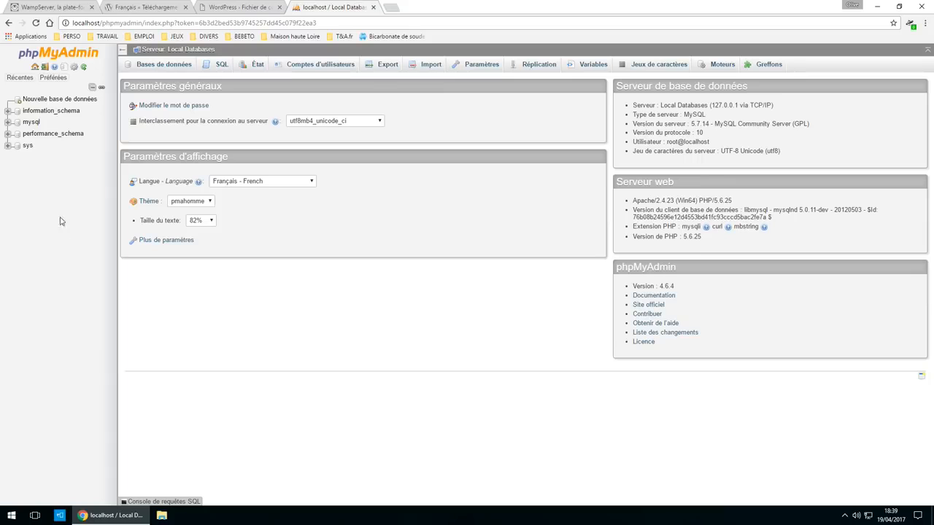
- Create a new database named test_wordpress from the Bases de données page
{"action": "left_click", "coordinate": [48, 104]}
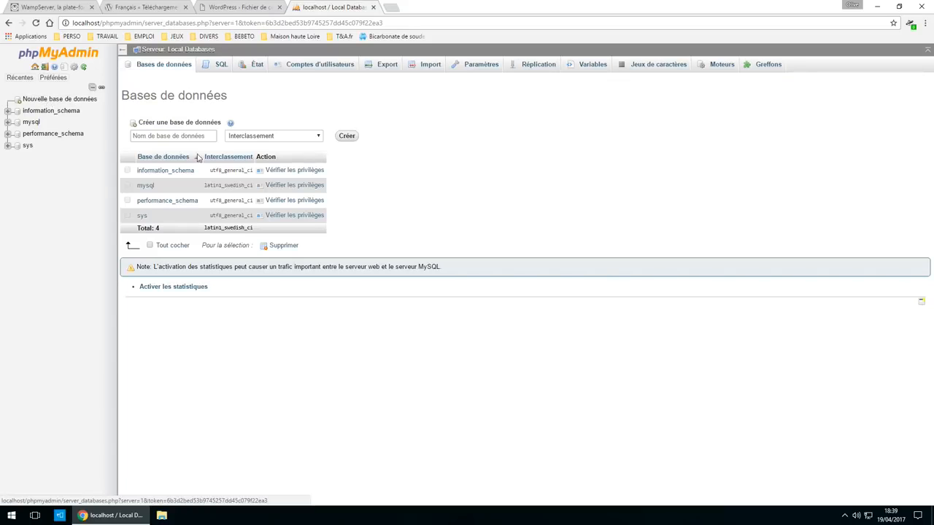
{"action": "left_click", "coordinate": [181, 135]}
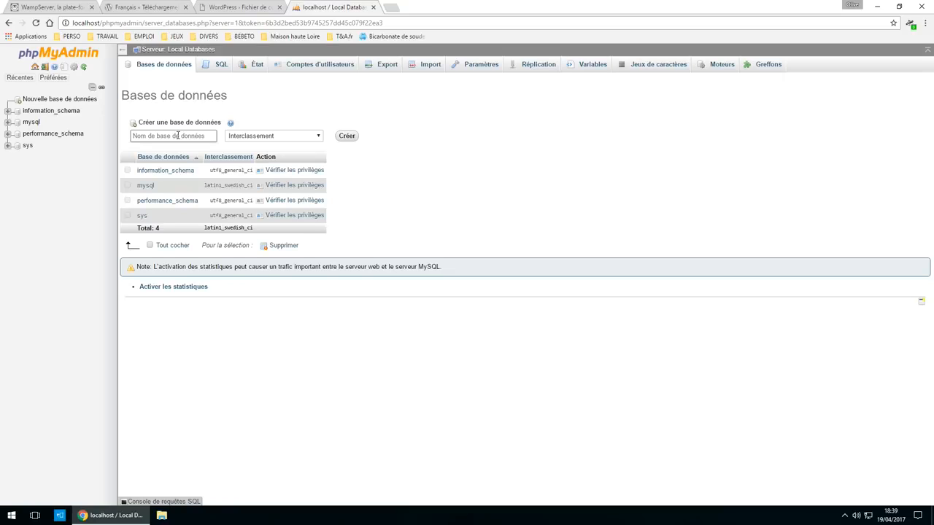
{"action": "type", "text": "test_word"}
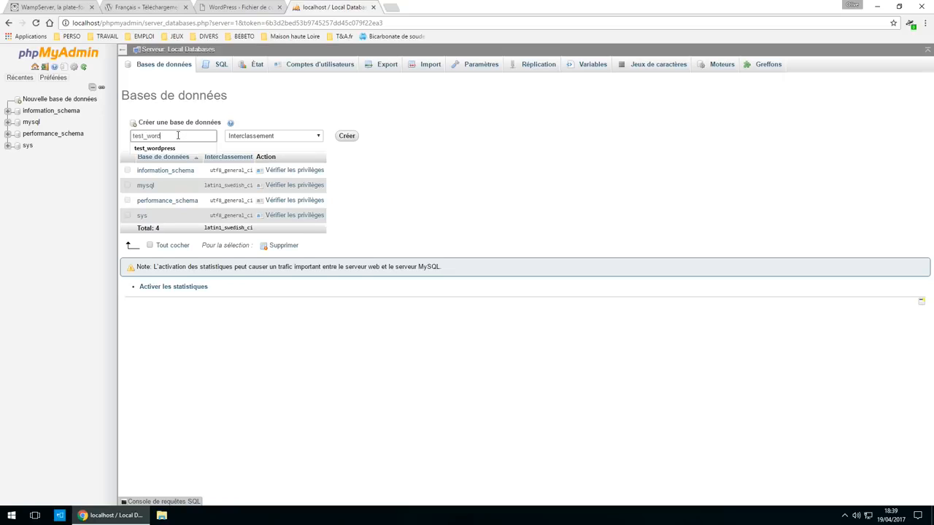
{"action": "type", "text": "press"}
{"action": "left_click", "coordinate": [347, 138]}
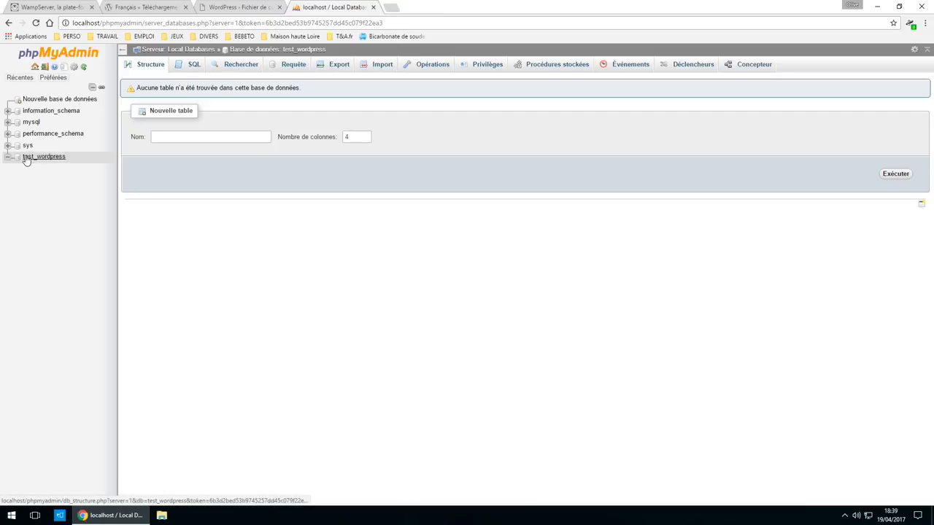
{"action": "left_click_drag", "start_coordinate": [71, 163], "coordinate": [24, 163]}
- Enter database test_wordpress, user root, an empty password and table prefix xyzw_, then submit
{"action": "left_click", "coordinate": [238, 6]}
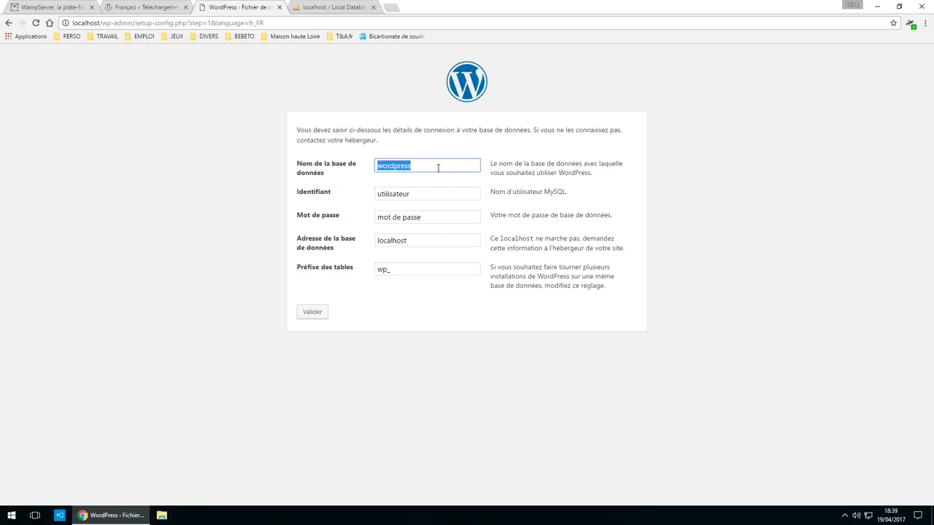
{"action": "type", "text": "test_wordpress"}
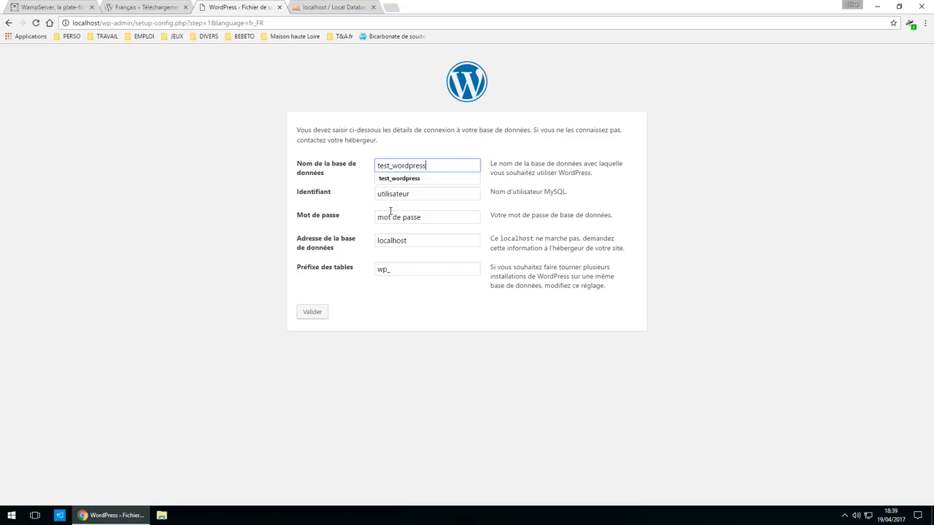
{"action": "key", "text": "Tab"}
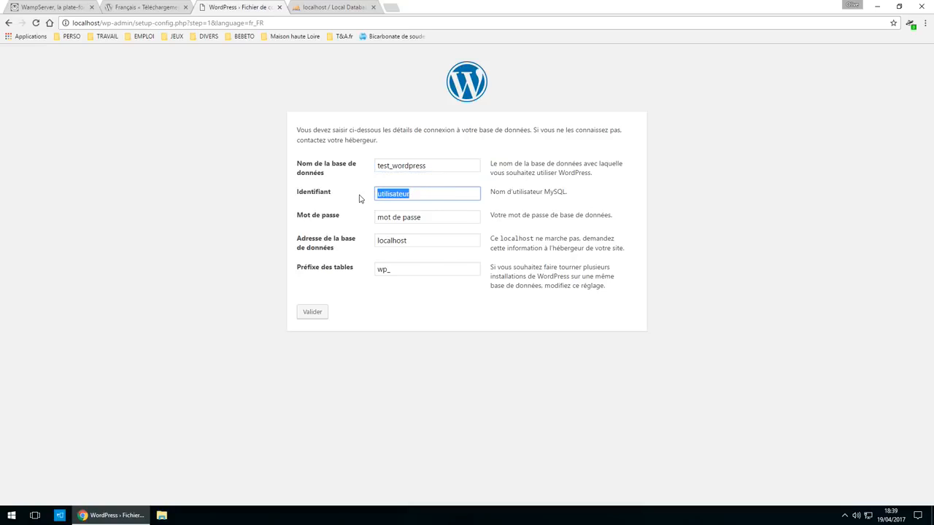
{"action": "type", "text": "root"}
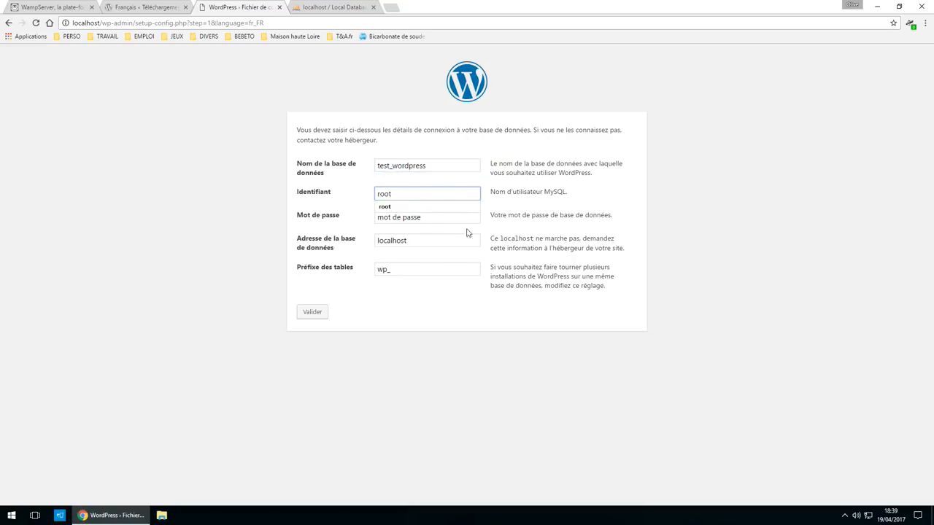
{"action": "left_click", "coordinate": [437, 218]}
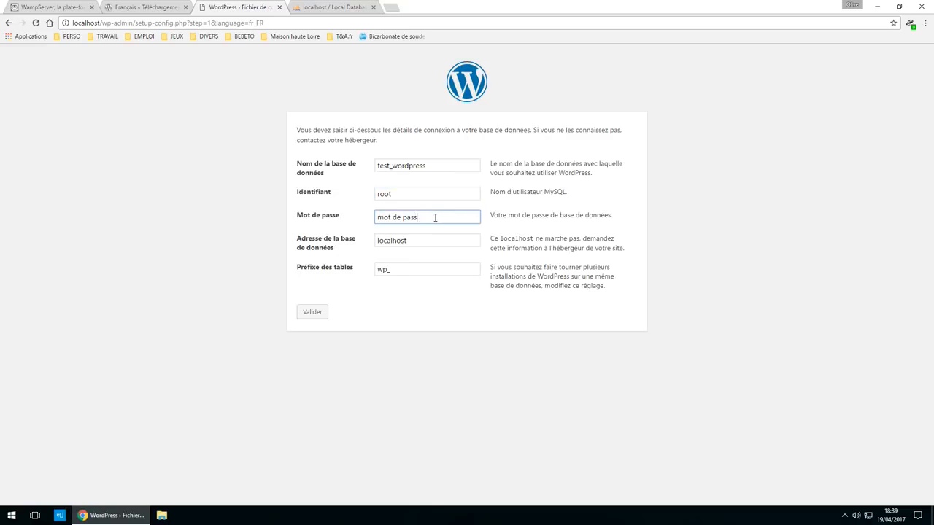
{"action": "key", "text": "BackSpace"}
{"action": "key", "text": "BackSpace"}
{"action": "key", "text": "BackSpace"}
{"action": "key", "text": "BackSpace"}
{"action": "left_click", "coordinate": [388, 270]}
{"action": "double_click", "coordinate": [386, 270]}
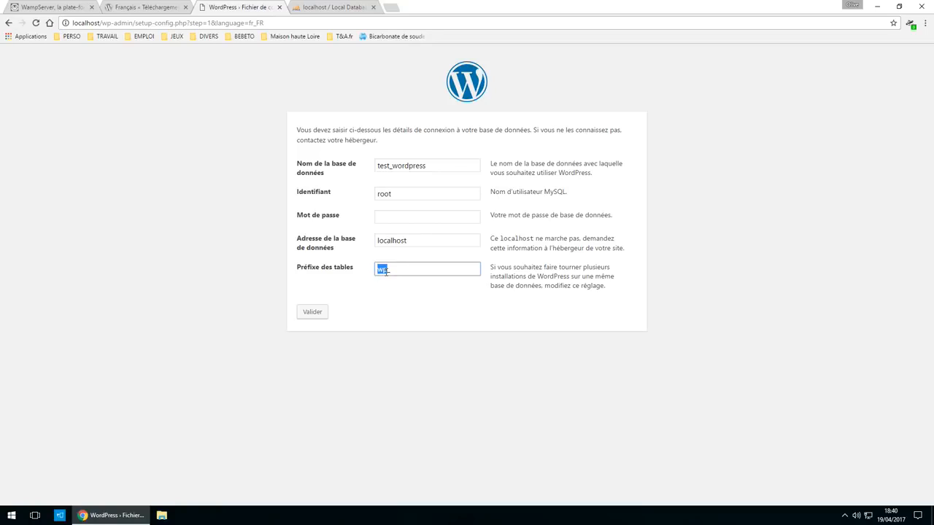
{"action": "type", "text": "xyz"}
{"action": "left_click", "coordinate": [310, 319]}
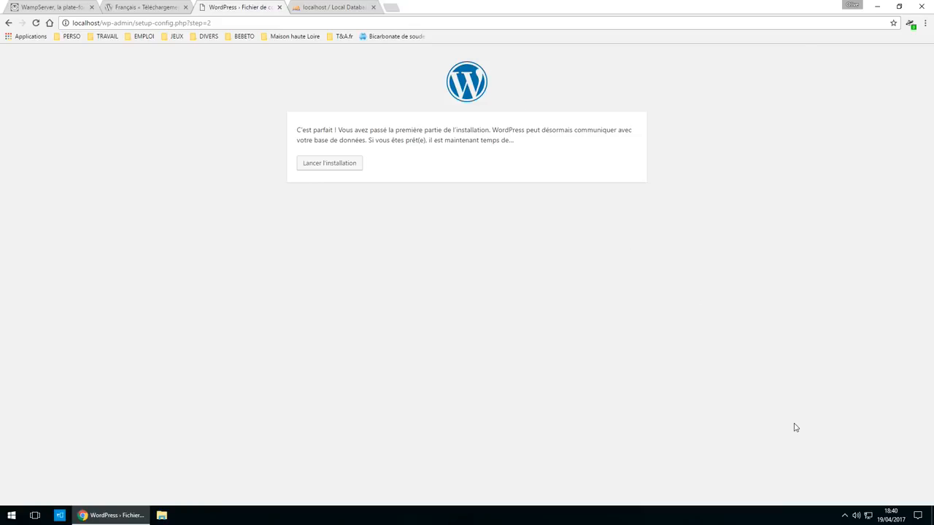
- Return to the WordPress tab and launch the installation
{"action": "left_click", "coordinate": [845, 515]}
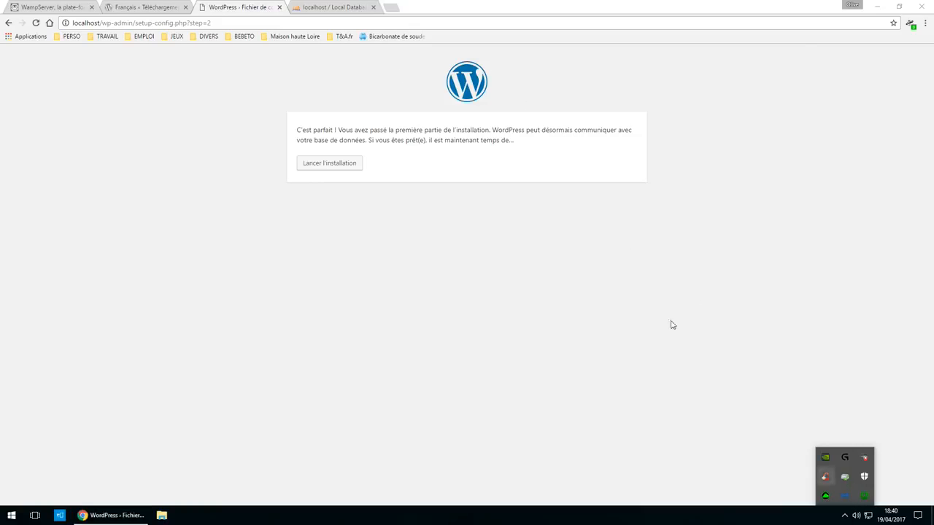
{"action": "left_click", "coordinate": [346, 6]}
{"action": "left_click", "coordinate": [236, 6]}
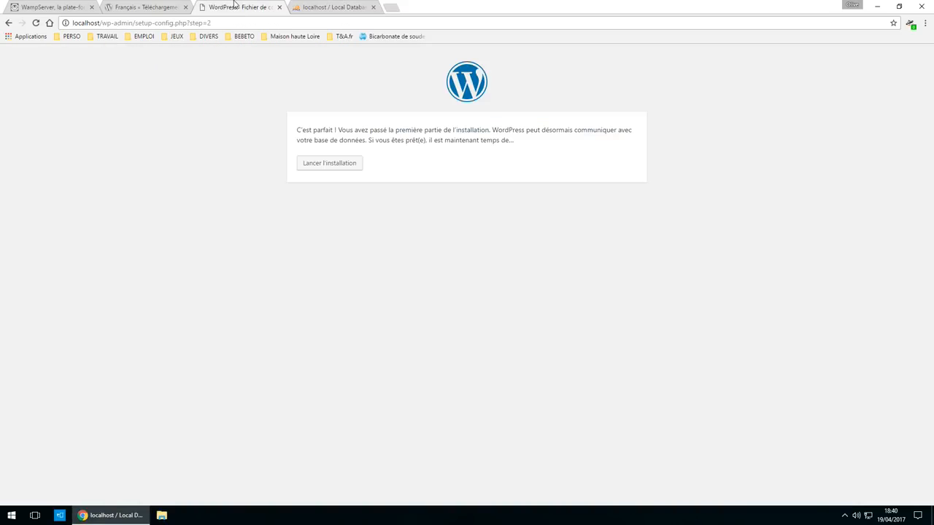
{"action": "left_click", "coordinate": [319, 168]}
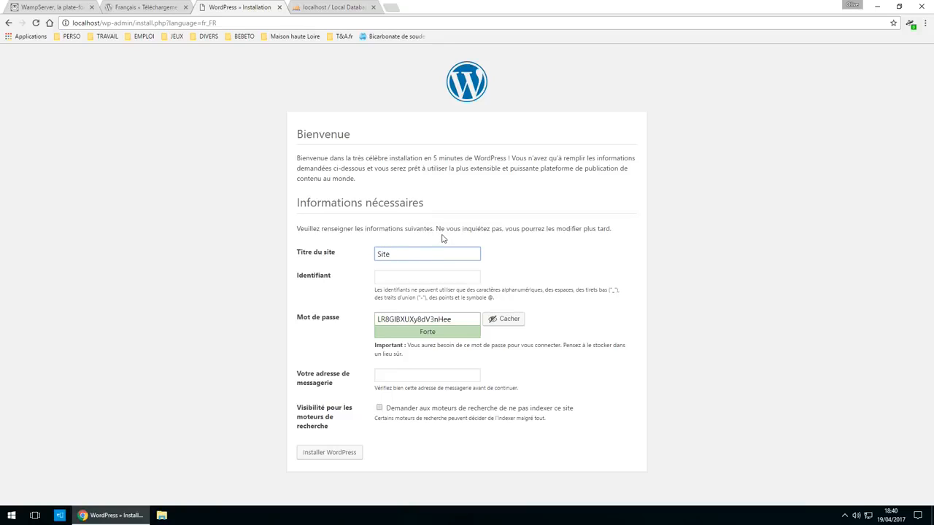
- Fill in site title Site exemple tutoriel, an admin username, a weak password and the e-mail address
{"action": "type", "text": "emple tutoriel"}
{"action": "left_click", "coordinate": [447, 276]}
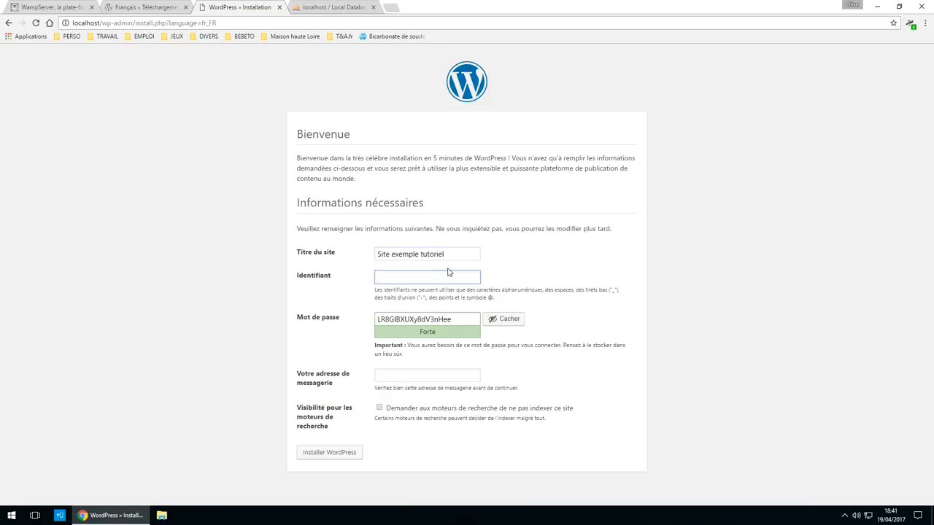
{"action": "type", "text": "test-installation"}
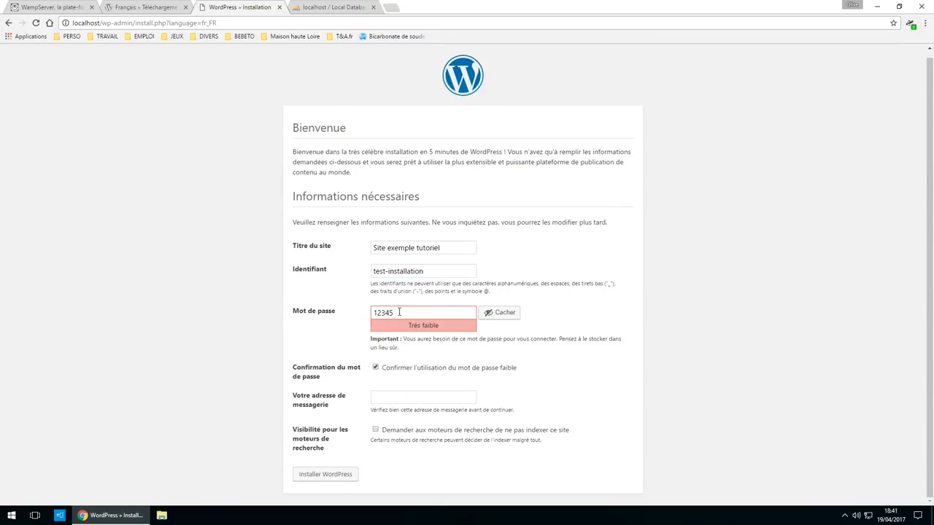
{"action": "double_click", "coordinate": [400, 312]}
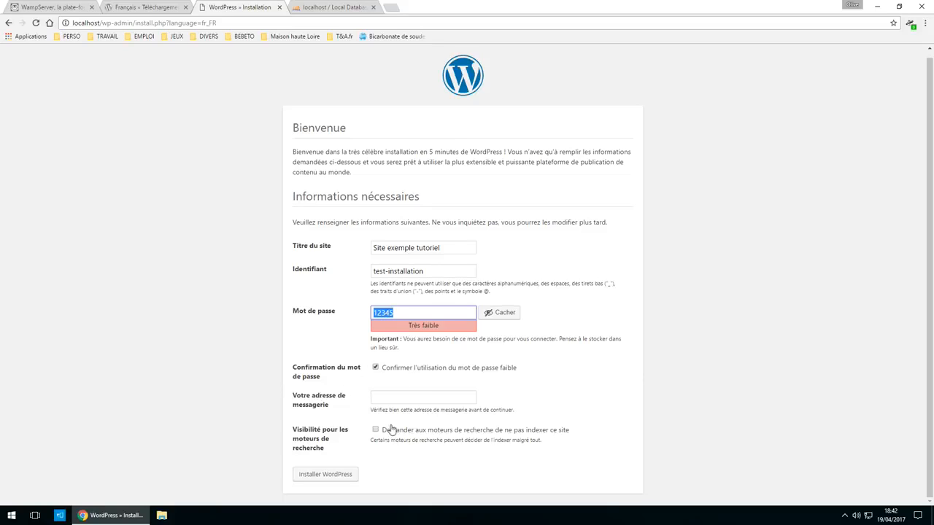
{"action": "left_click", "coordinate": [383, 401]}
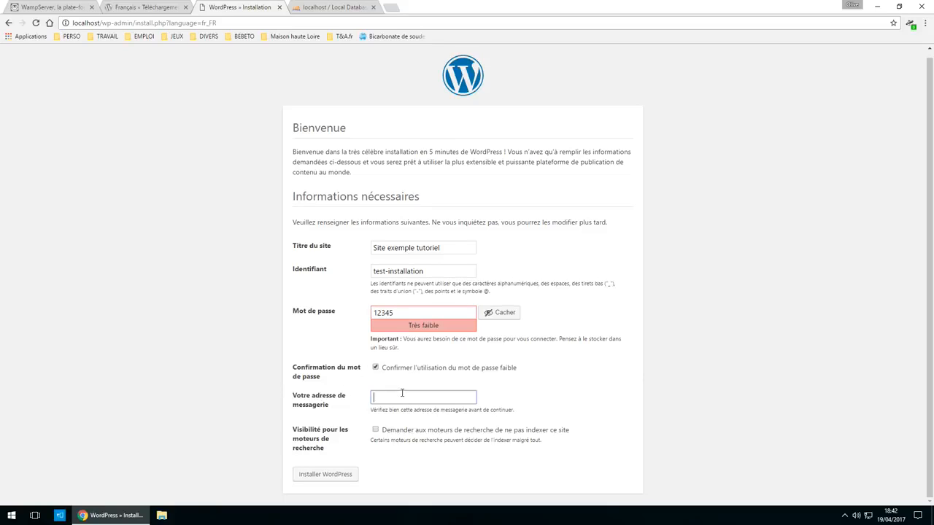
{"action": "type", "text": "test@install.com"}
- Install WordPress, open the dashboard, then visit the Site exemple tutoriel front page
{"action": "left_click", "coordinate": [348, 476]}
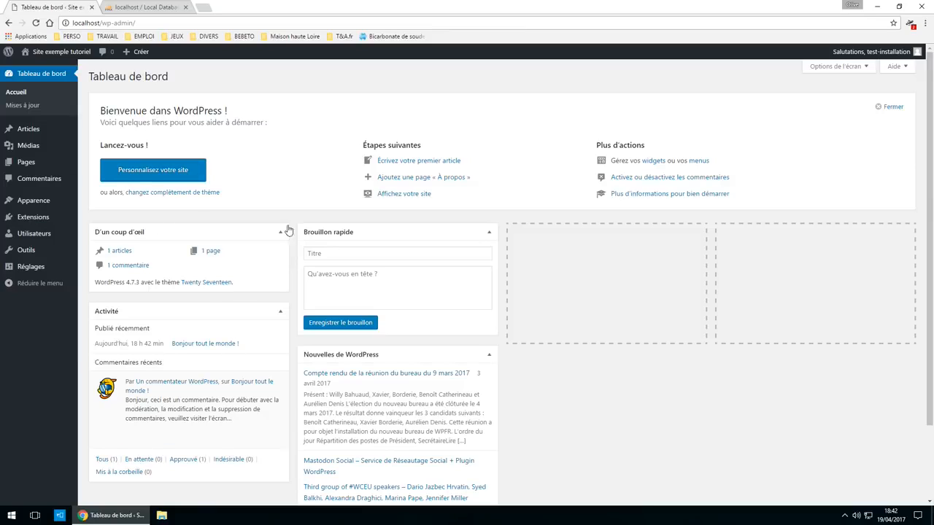
{"action": "left_click", "coordinate": [42, 78]}
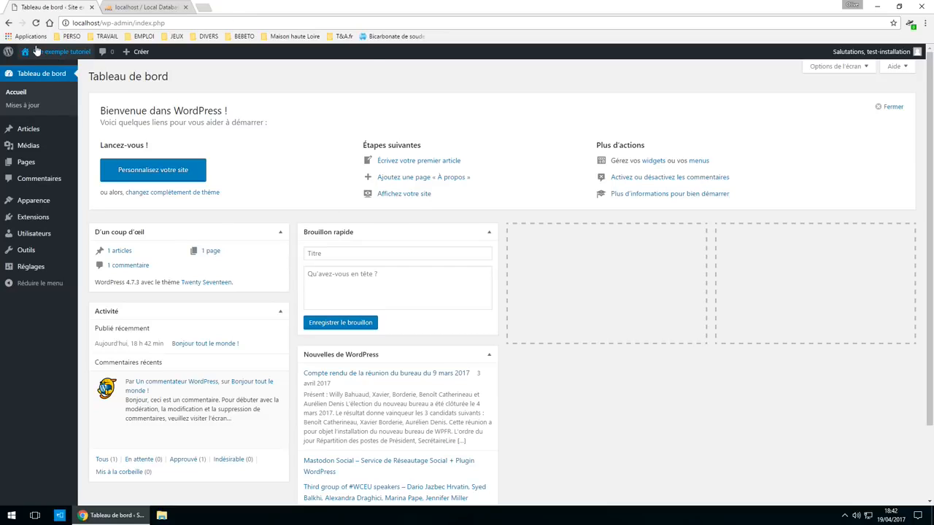
{"action": "left_click", "coordinate": [54, 53]}
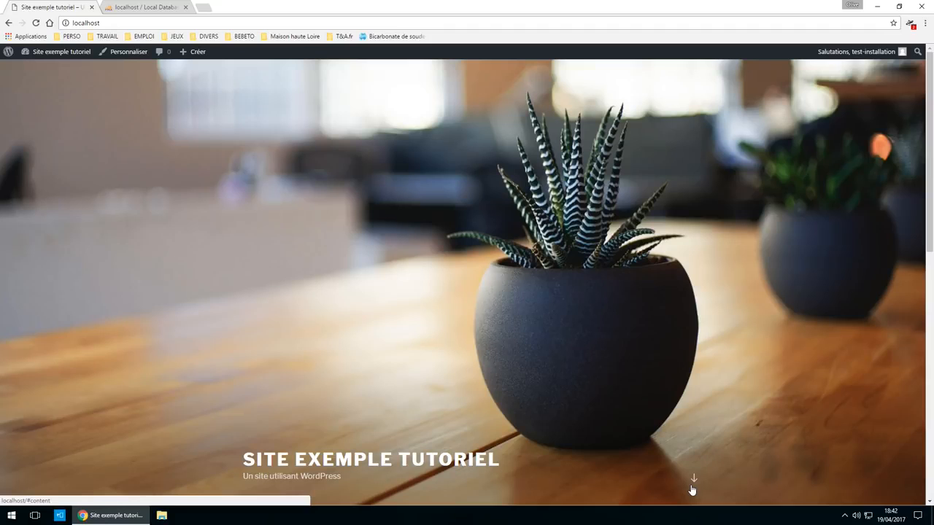
- Scroll through the front page and its sample article, then return to the phpMyAdmin tab
{"action": "scroll", "coordinate": [484, 361], "scroll_direction": "down", "scroll_amount": 6}
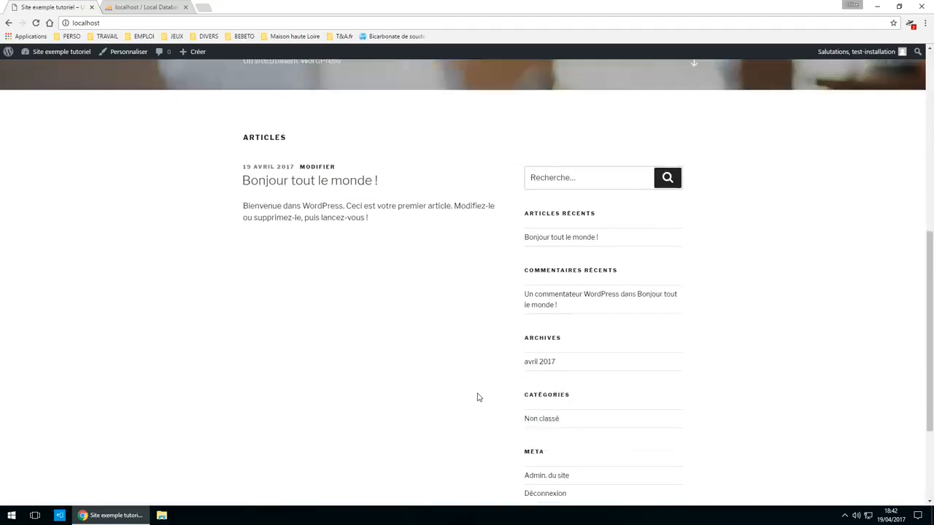
{"action": "left_click_drag", "start_coordinate": [240, 165], "coordinate": [398, 211]}
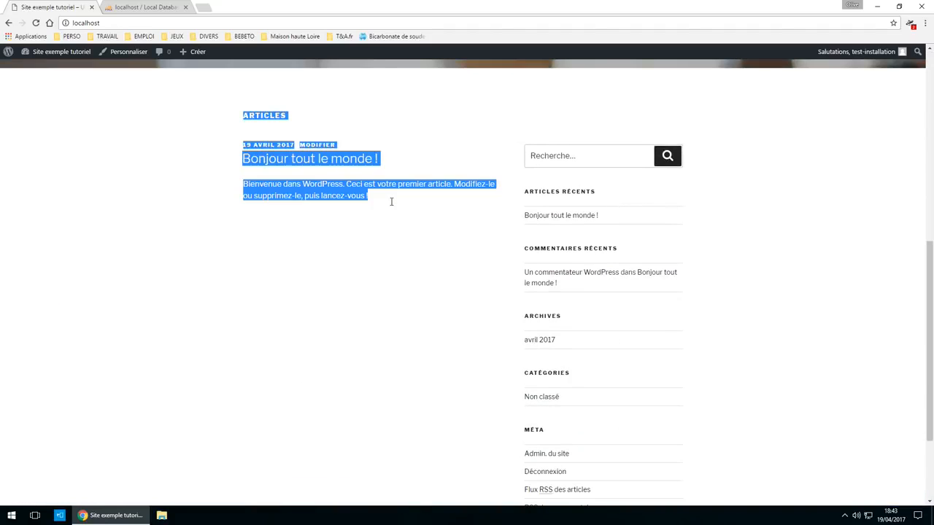
{"action": "scroll", "coordinate": [661, 467], "scroll_direction": "down", "scroll_amount": 2}
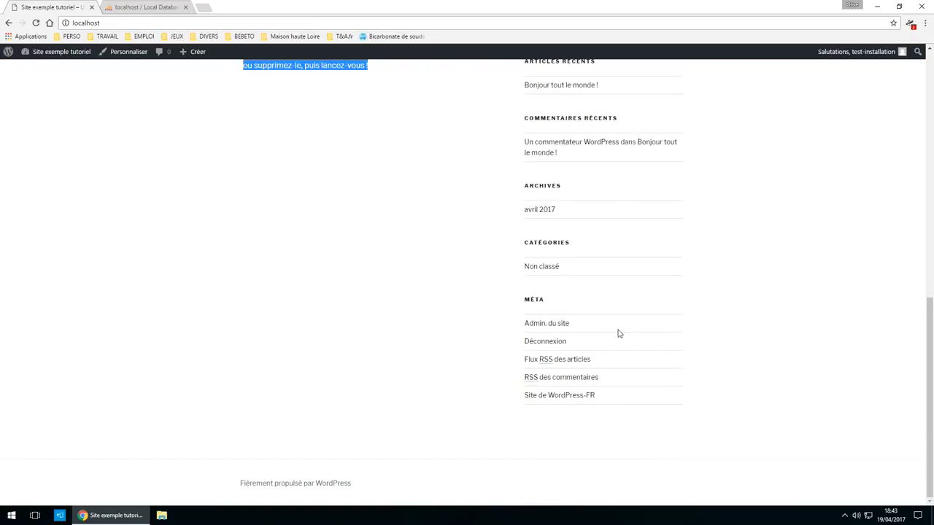
{"action": "scroll", "coordinate": [589, 226], "scroll_direction": "up", "scroll_amount": 1}
{"action": "scroll", "coordinate": [527, 401], "scroll_direction": "down", "scroll_amount": 2}
{"action": "scroll", "coordinate": [431, 426], "scroll_direction": "up", "scroll_amount": 10}
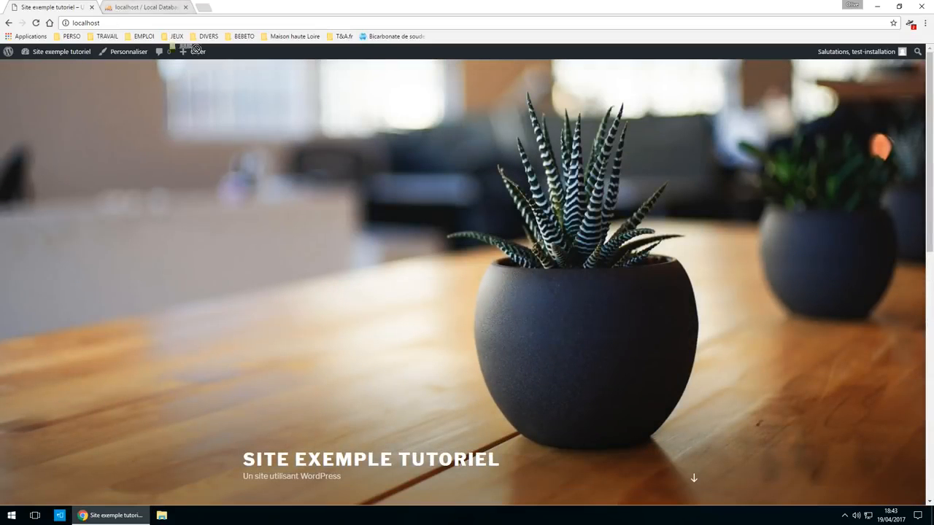
{"action": "left_click", "coordinate": [154, 9]}
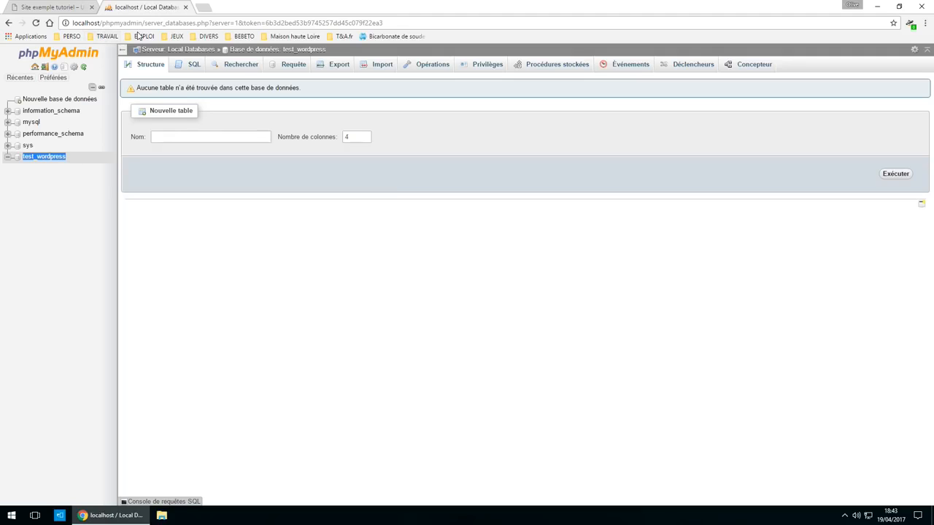
- Refresh phpMyAdmin to see the twelve xyzw_ tables in test_wordpress, then close that tab
{"action": "left_click", "coordinate": [36, 23]}
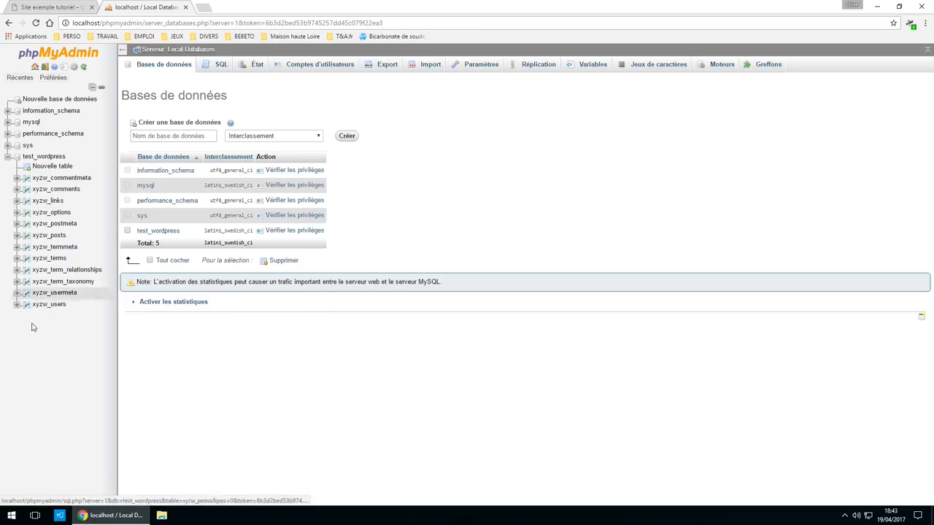
{"action": "left_click", "coordinate": [185, 8]}
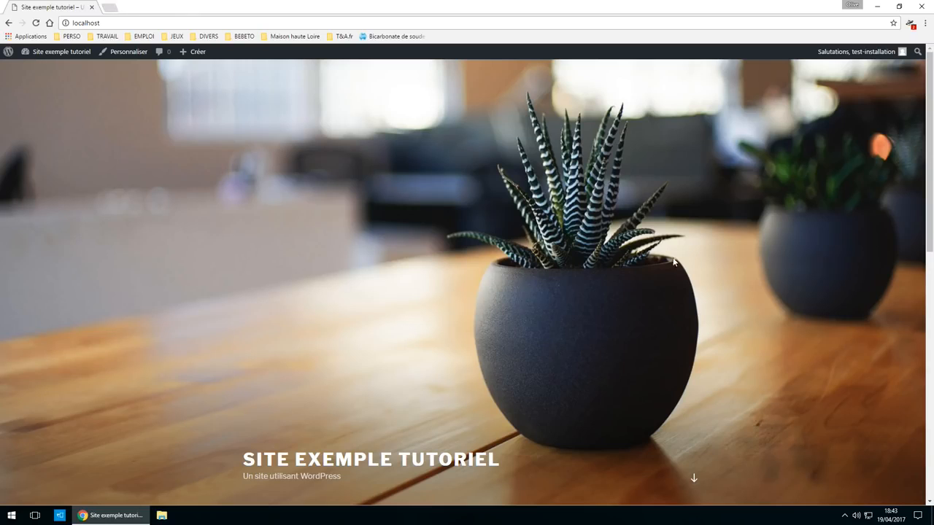
- Go to the WordPress dashboard and open the site's front page in a new tab
{"action": "mouse_move", "coordinate": [52, 57]}
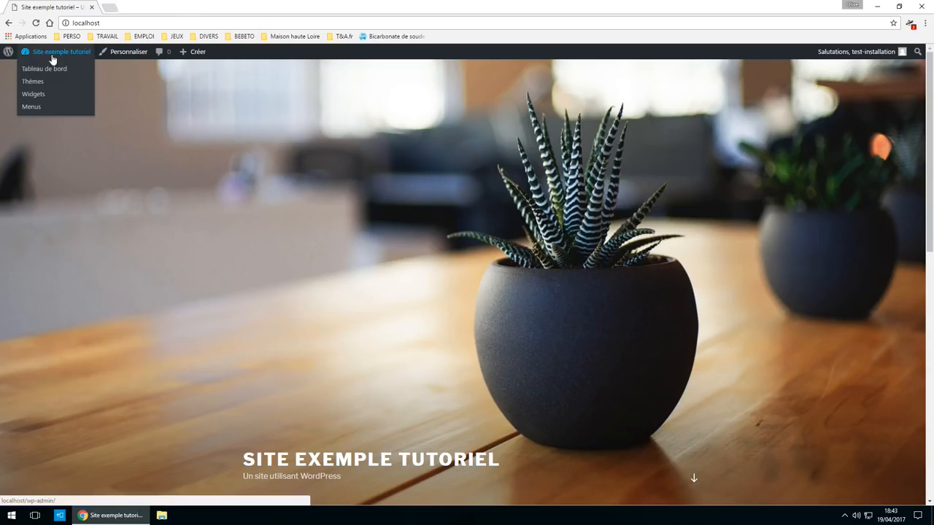
{"action": "left_click", "coordinate": [32, 68]}
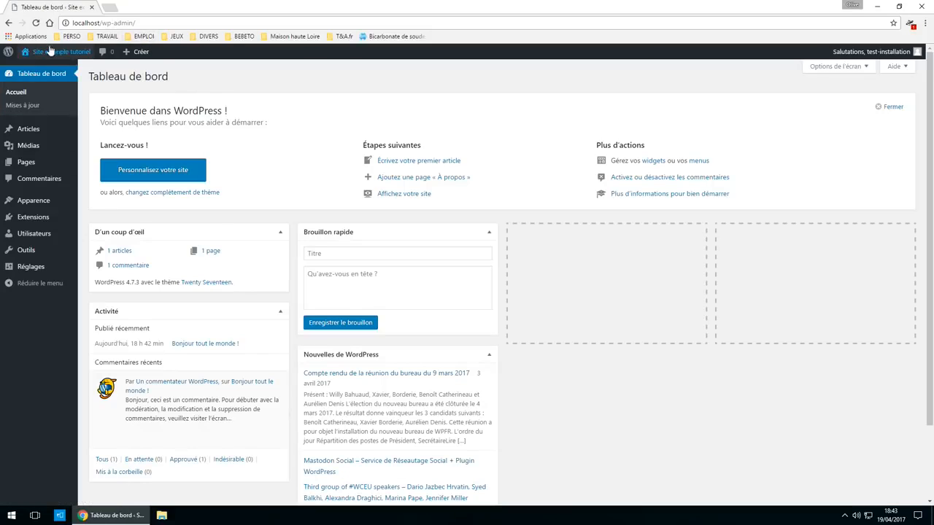
{"action": "mouse_move", "coordinate": [31, 59]}
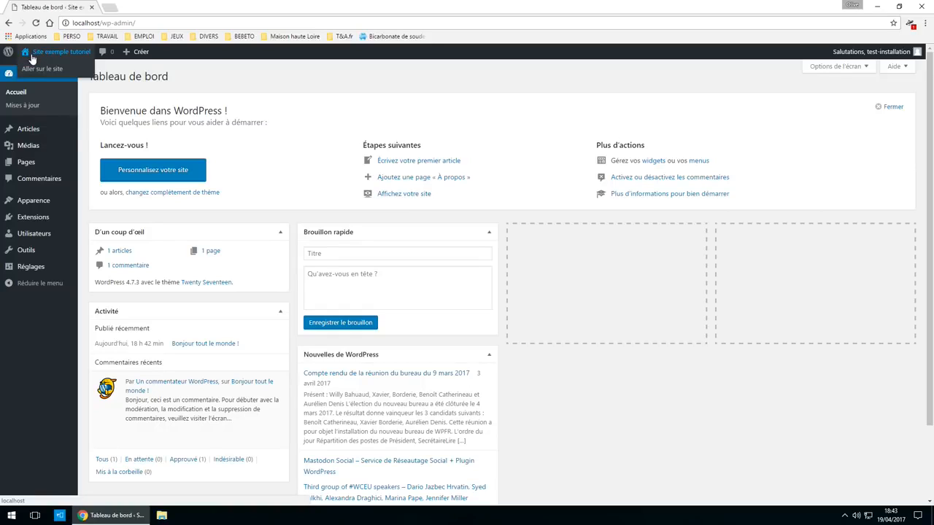
{"action": "right_click", "coordinate": [31, 56]}
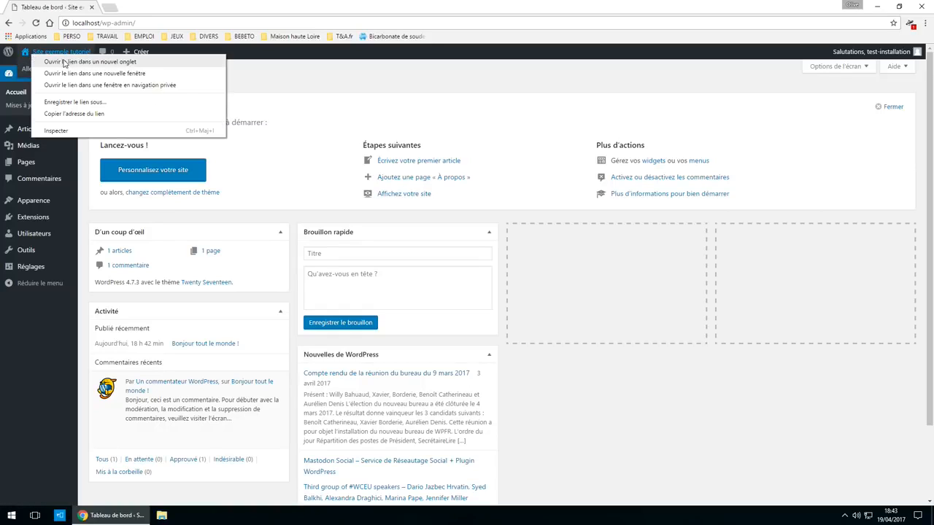
{"action": "left_click", "coordinate": [64, 62]}
- Switch back and forth between the front page and dashboard tabs, ending on the dashboard
{"action": "left_click", "coordinate": [146, 7]}
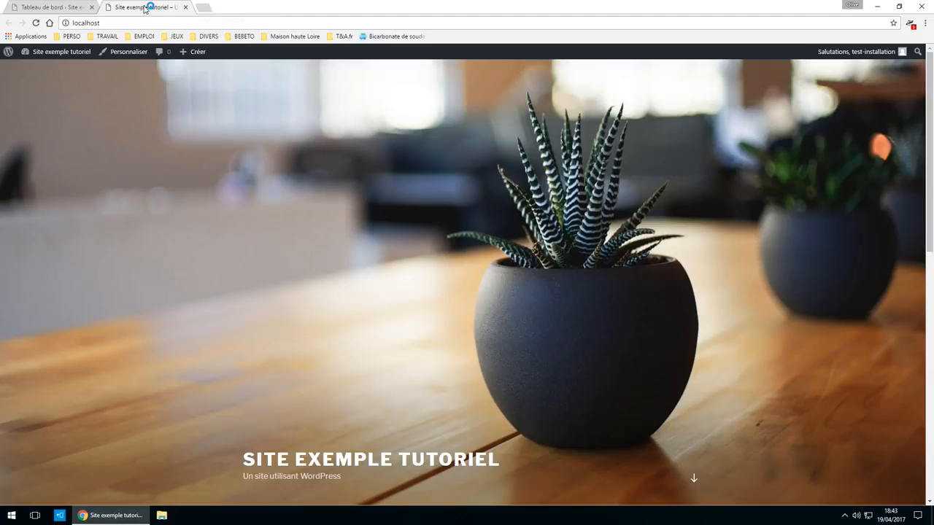
{"action": "left_click", "coordinate": [57, 8]}
{"action": "left_click", "coordinate": [162, 6]}
{"action": "left_click", "coordinate": [54, 6]}
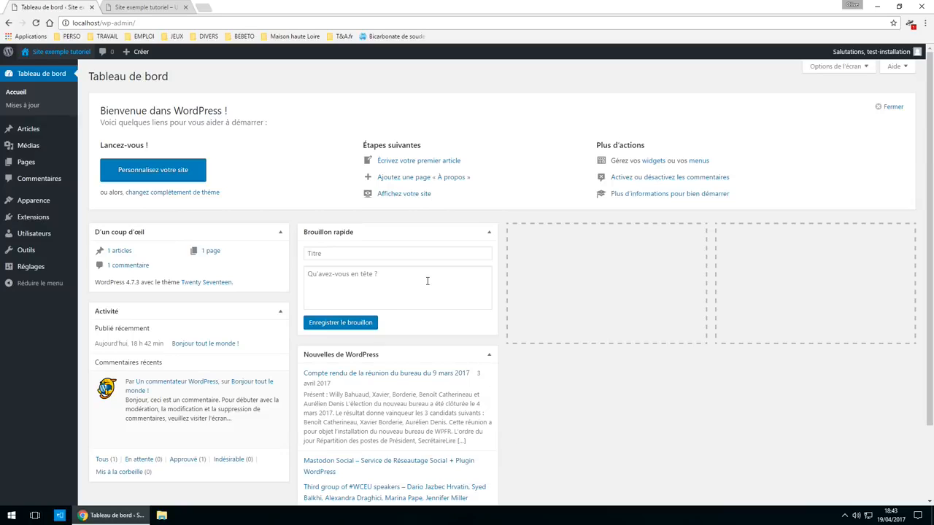
{"action": "left_click", "coordinate": [161, 6]}
{"action": "scroll", "coordinate": [459, 409], "scroll_direction": "down", "scroll_amount": 6}
{"action": "scroll", "coordinate": [408, 416], "scroll_direction": "up", "scroll_amount": 6}
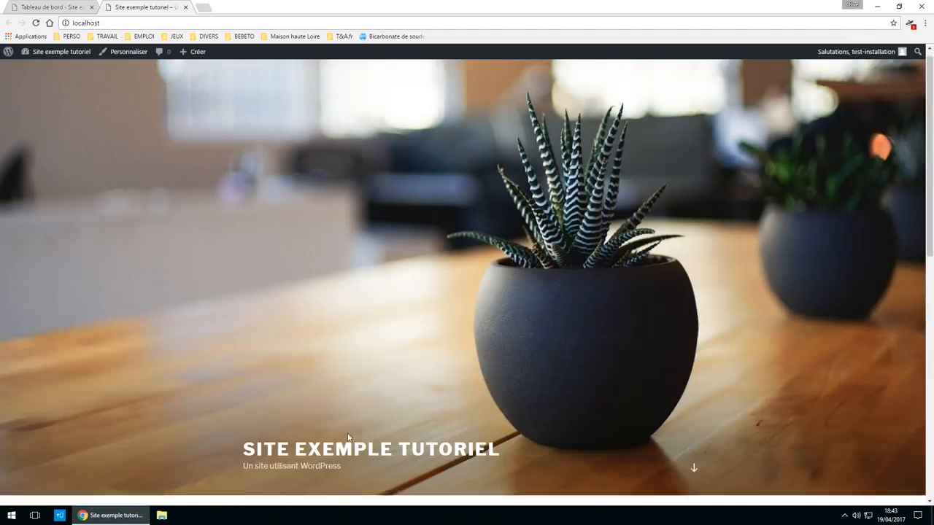
{"action": "left_click", "coordinate": [45, 7]}
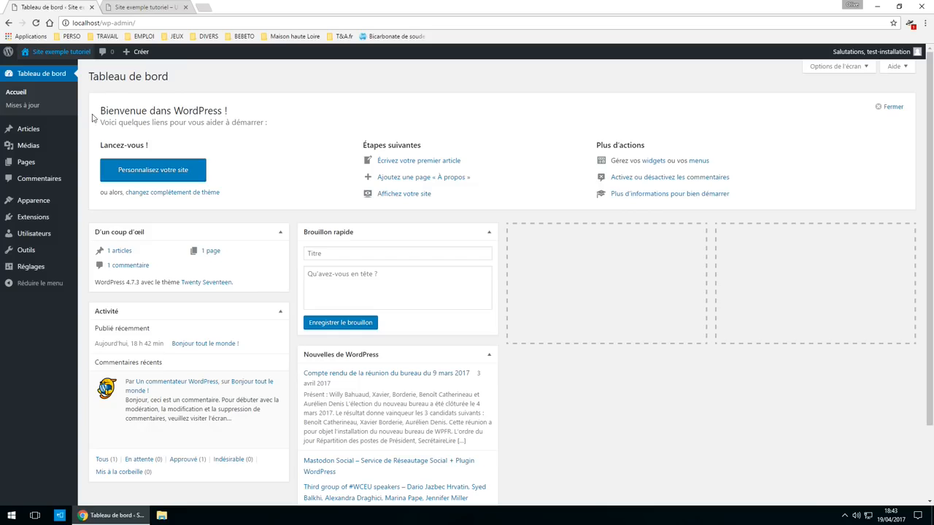
- Browse the Populaires themes under Apparence > Thèmes > Ajouter, e.g. Zerif Lite, ColorMag, Storefront
{"action": "mouse_move", "coordinate": [48, 210]}
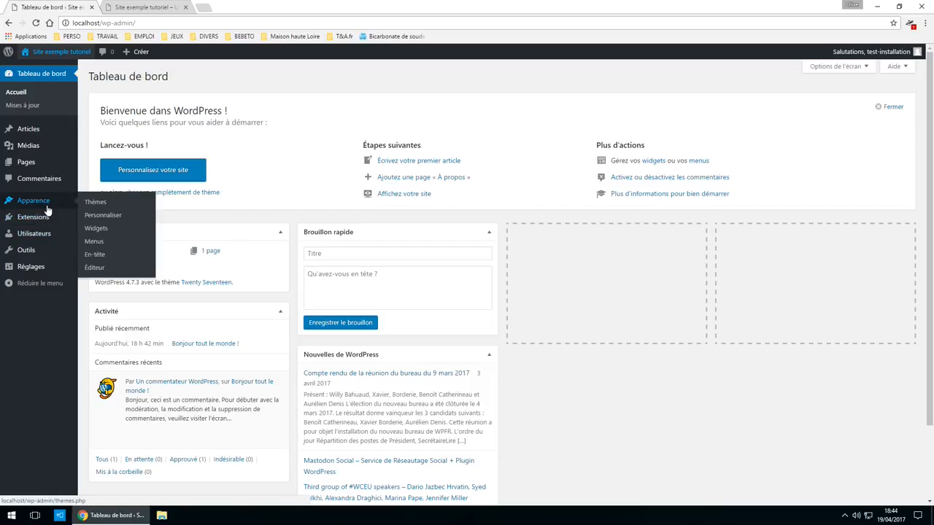
{"action": "left_click", "coordinate": [104, 205]}
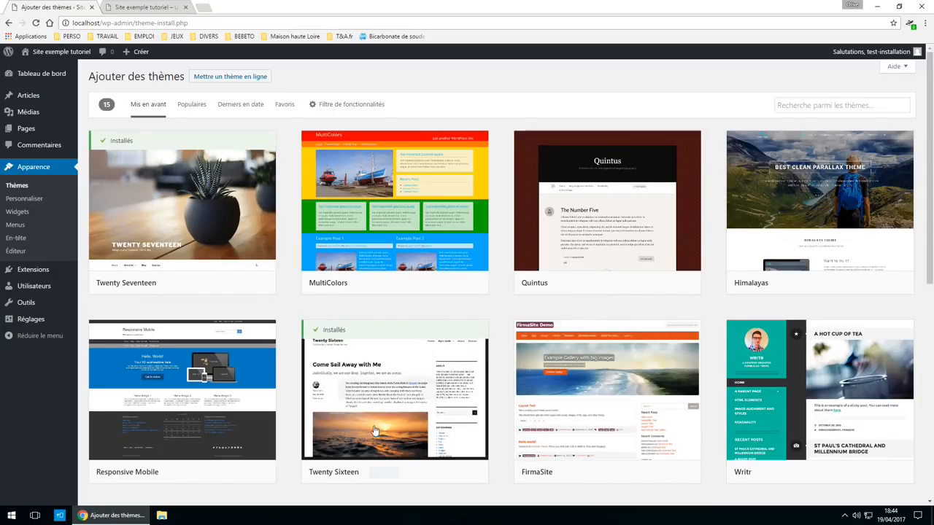
{"action": "left_click", "coordinate": [192, 107]}
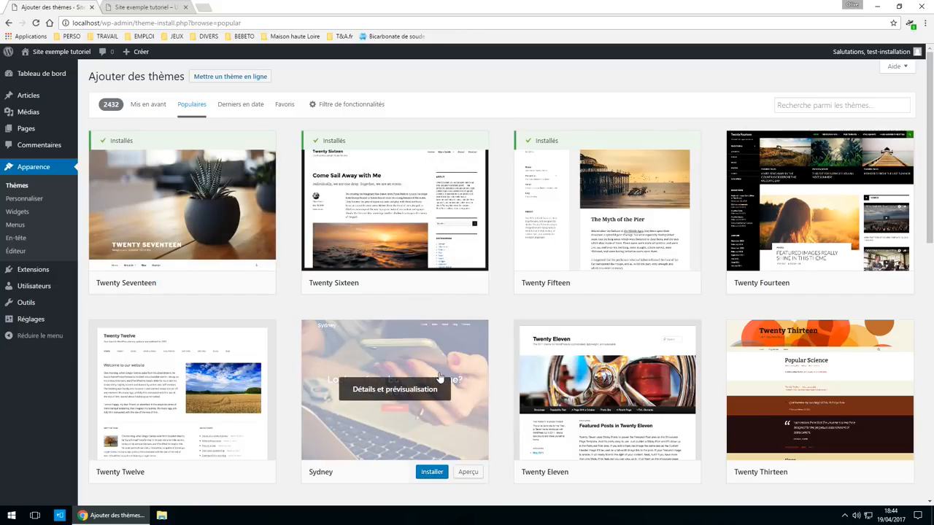
{"action": "scroll", "coordinate": [394, 372], "scroll_direction": "down", "scroll_amount": 1}
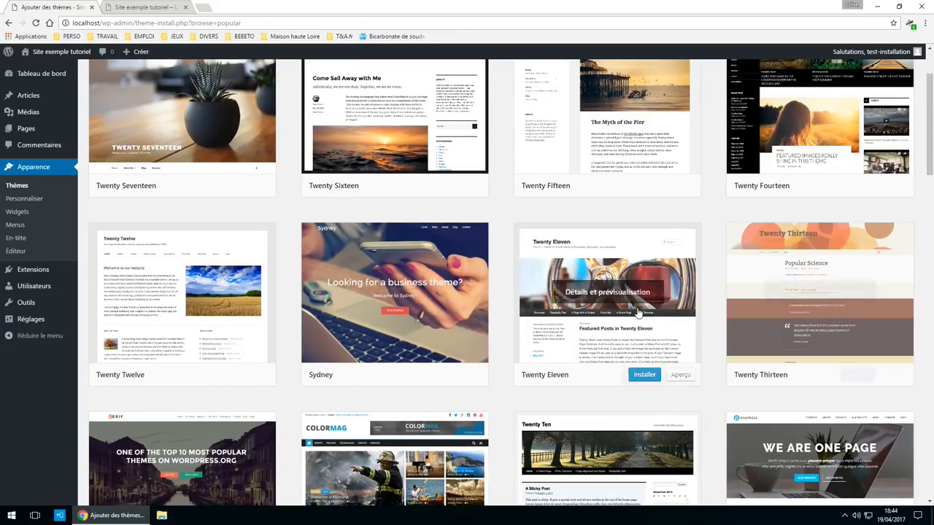
{"action": "scroll", "coordinate": [364, 325], "scroll_direction": "down", "scroll_amount": 2}
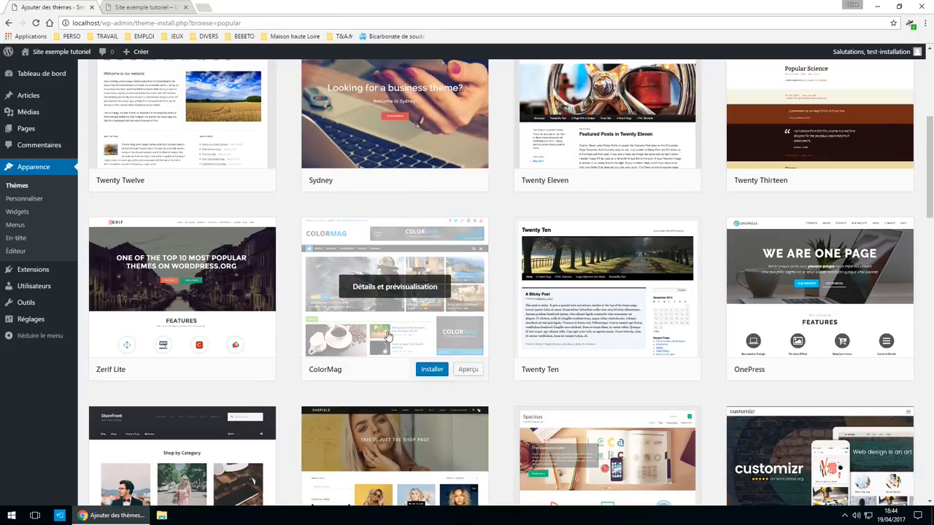
{"action": "scroll", "coordinate": [388, 335], "scroll_direction": "down", "scroll_amount": 4}
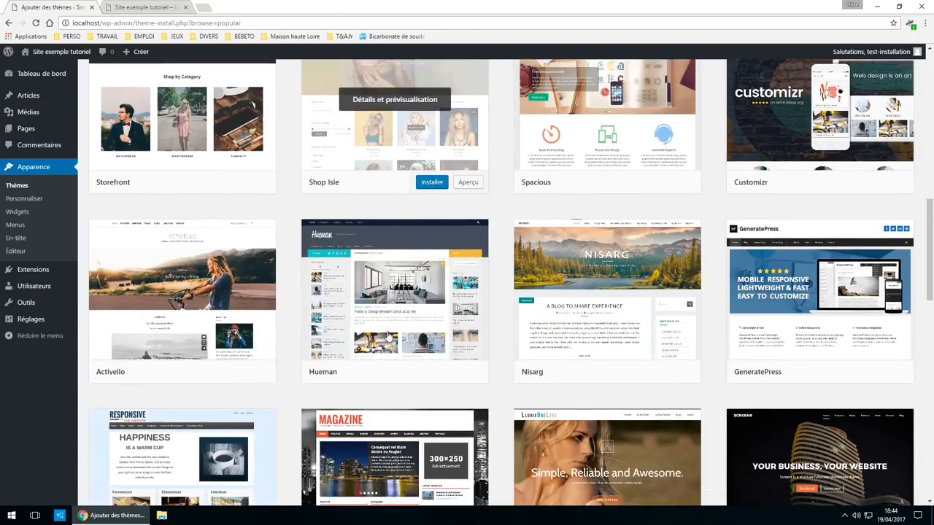
{"action": "scroll", "coordinate": [388, 336], "scroll_direction": "down", "scroll_amount": 3}
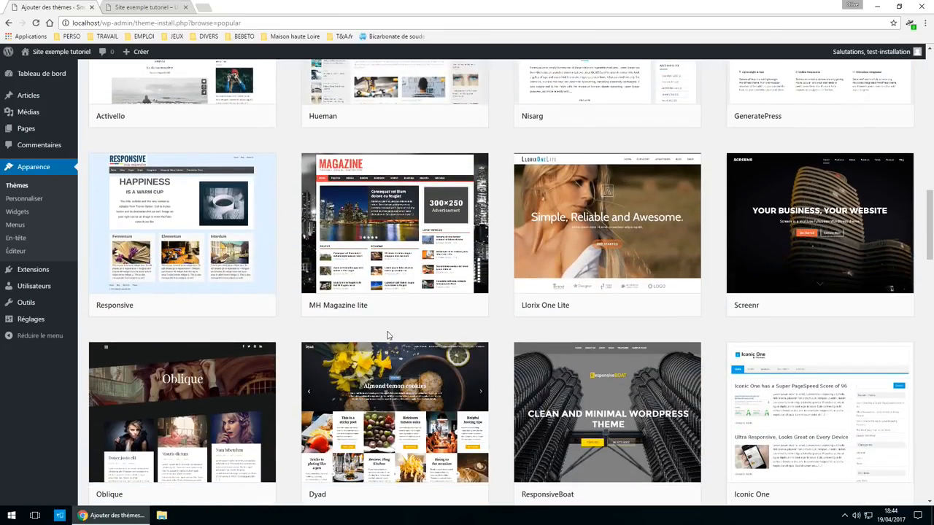
{"action": "mouse_move", "coordinate": [474, 105]}
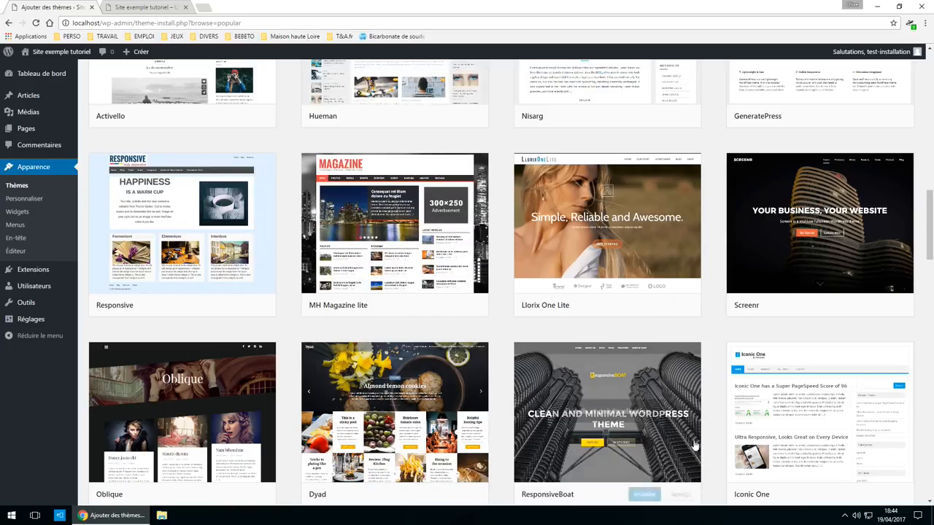
{"action": "scroll", "coordinate": [394, 437], "scroll_direction": "up", "scroll_amount": 7}
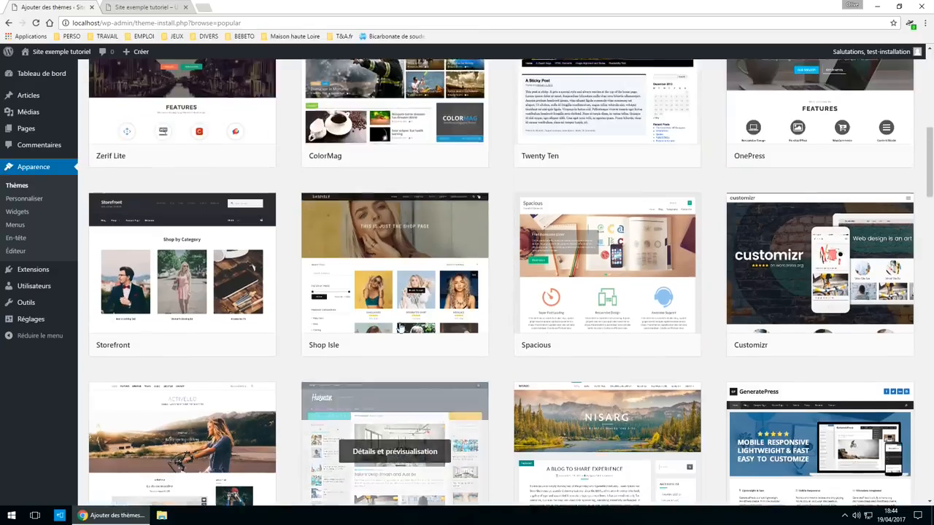
- Load the tutoriels-astuces.fr site in a new browser tab
{"action": "left_click", "coordinate": [201, 7]}
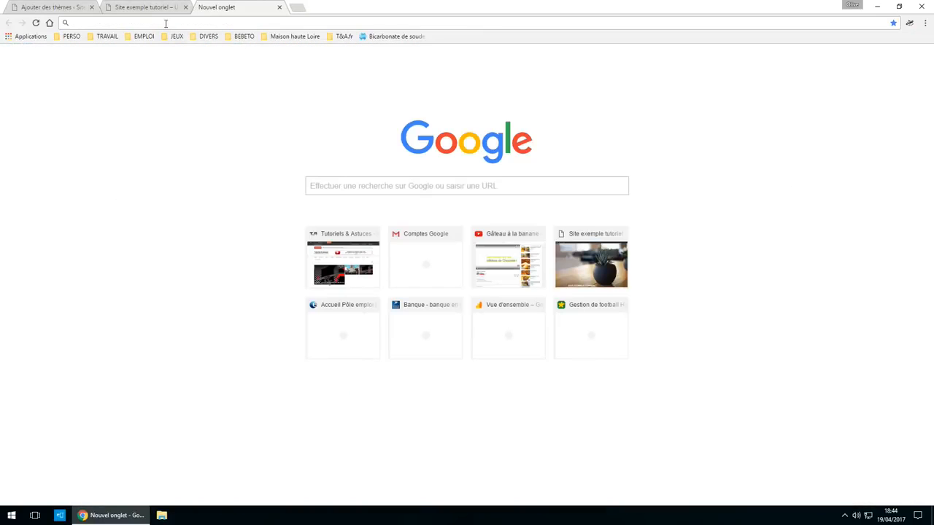
{"action": "type", "text": "turo"}
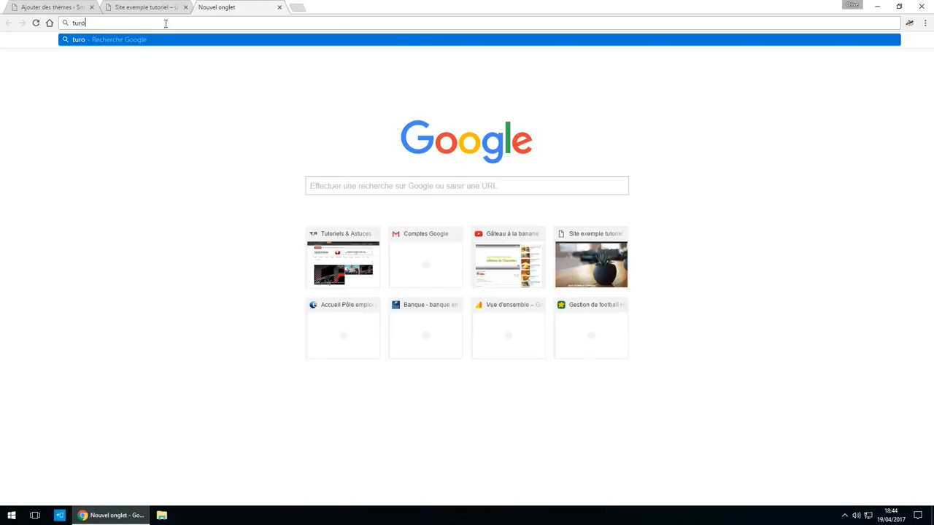
{"action": "key", "text": "BackSpace"}
{"action": "key", "text": "BackSpace"}
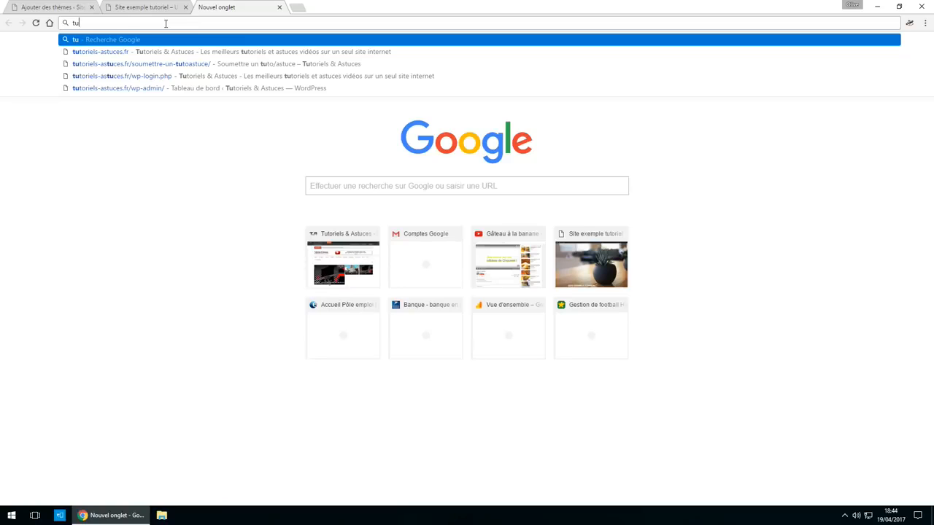
{"action": "key", "text": "Down"}
{"action": "key", "text": "Return"}
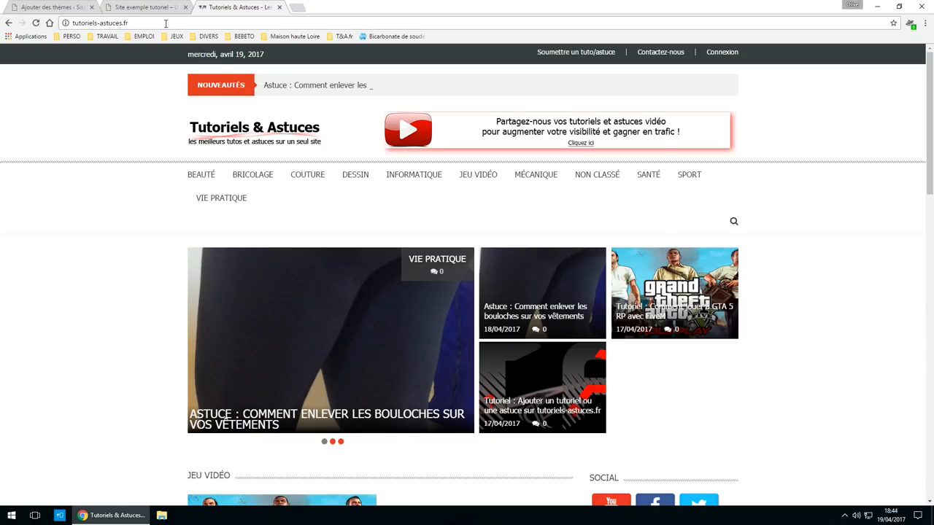
{"action": "scroll", "coordinate": [812, 161], "scroll_direction": "down", "scroll_amount": 3}
{"action": "scroll", "coordinate": [778, 178], "scroll_direction": "down", "scroll_amount": 5}
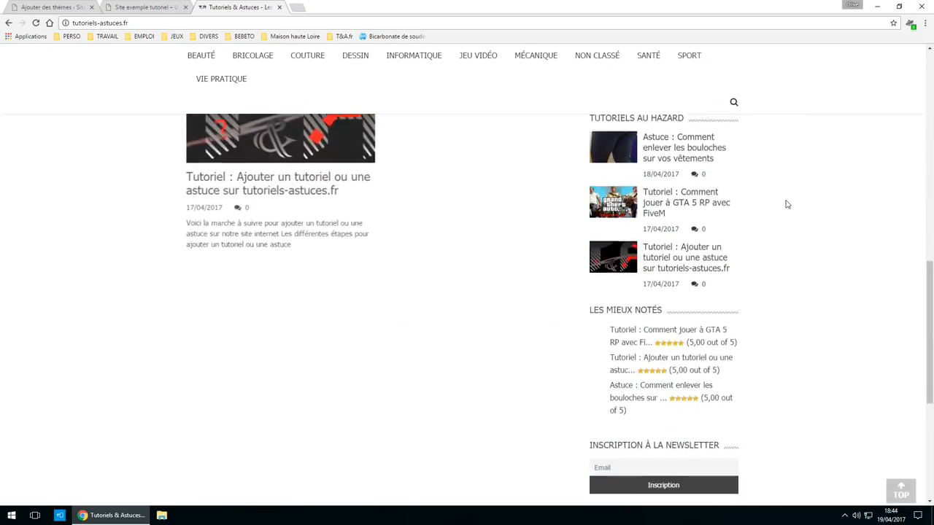
{"action": "scroll", "coordinate": [786, 202], "scroll_direction": "up", "scroll_amount": 10}
{"action": "scroll", "coordinate": [754, 283], "scroll_direction": "up", "scroll_amount": 1}
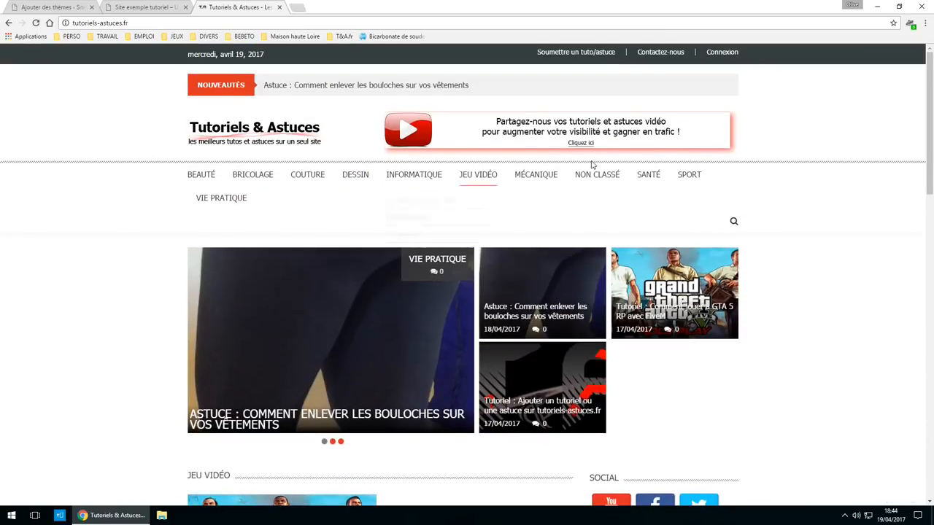
- Log in to tutoriels-astuces.fr and select the name of its active AccessPress Mag theme
{"action": "left_click", "coordinate": [720, 56]}
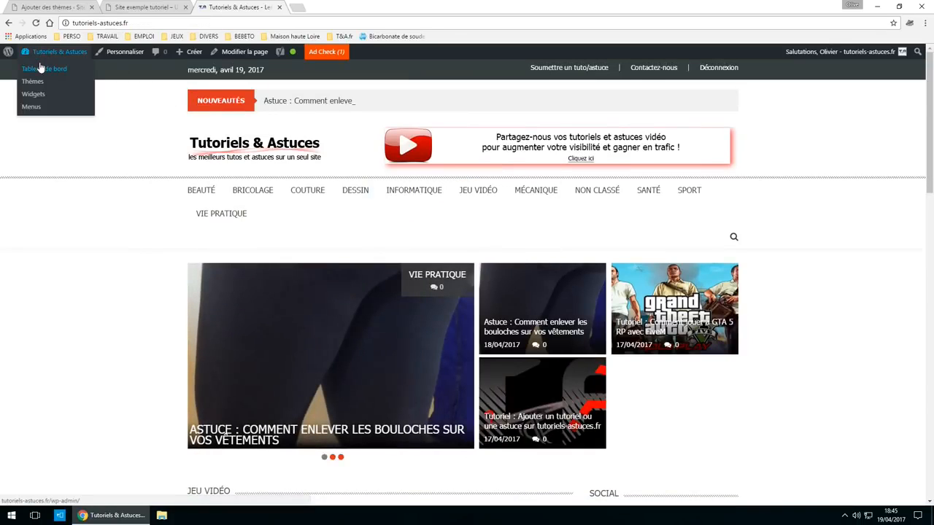
{"action": "left_click", "coordinate": [38, 71]}
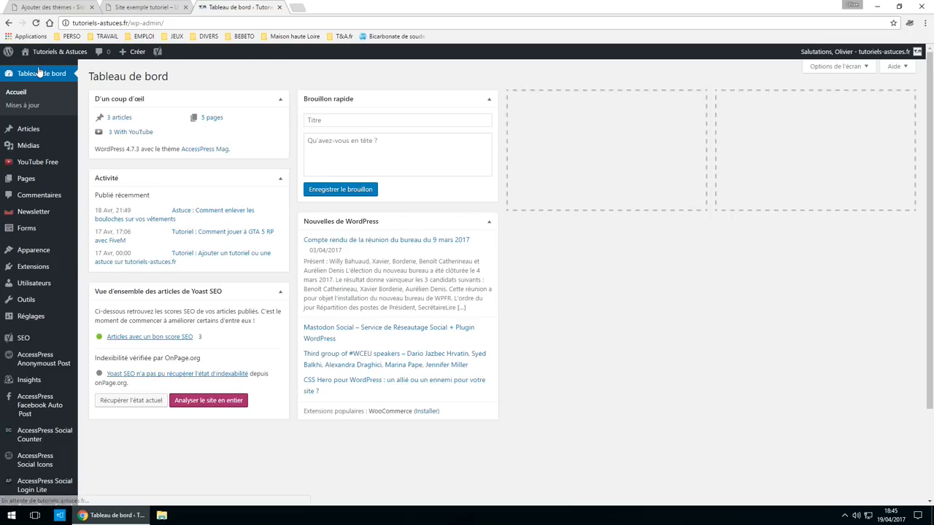
{"action": "mouse_move", "coordinate": [45, 253]}
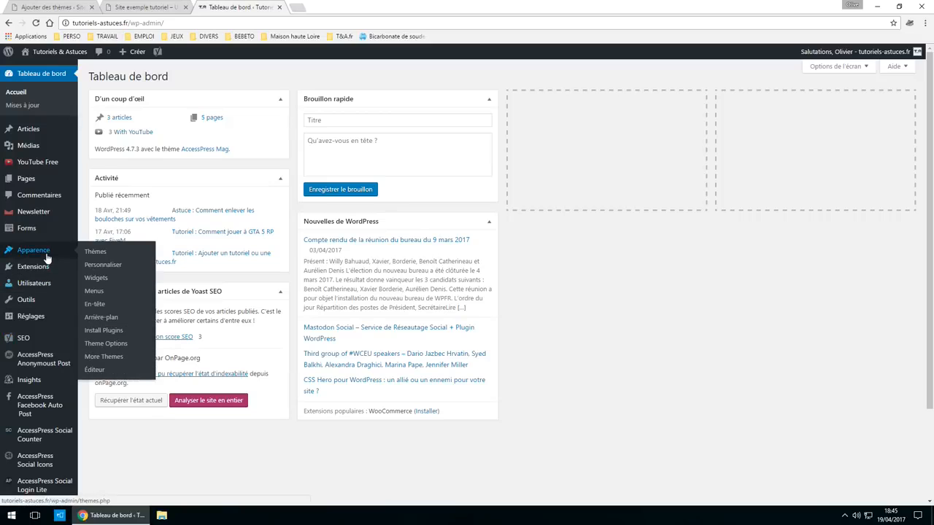
{"action": "left_click", "coordinate": [111, 252]}
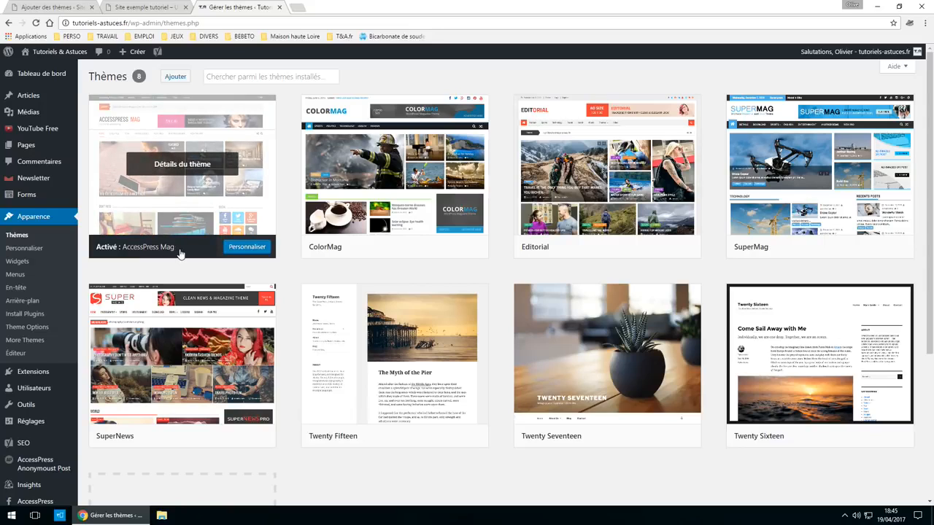
{"action": "left_click_drag", "start_coordinate": [177, 250], "coordinate": [122, 253]}
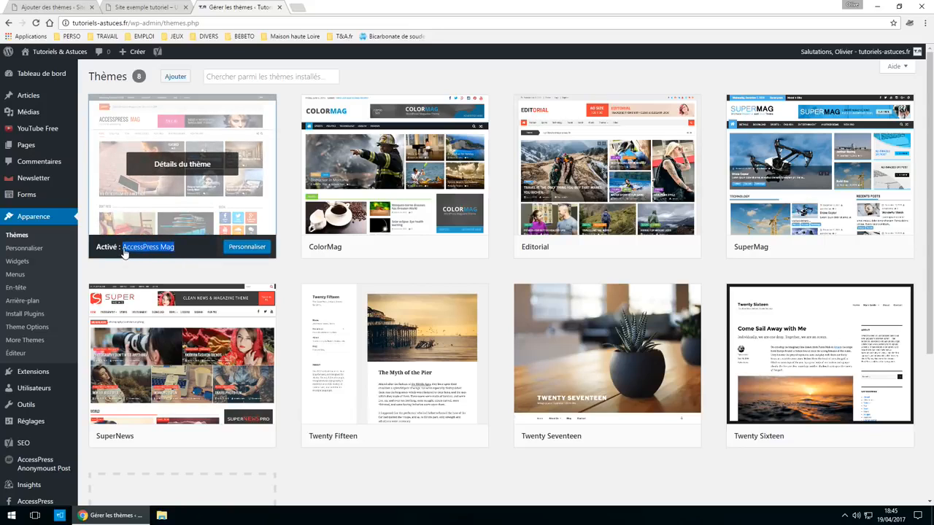
{"action": "left_click", "coordinate": [124, 253]}
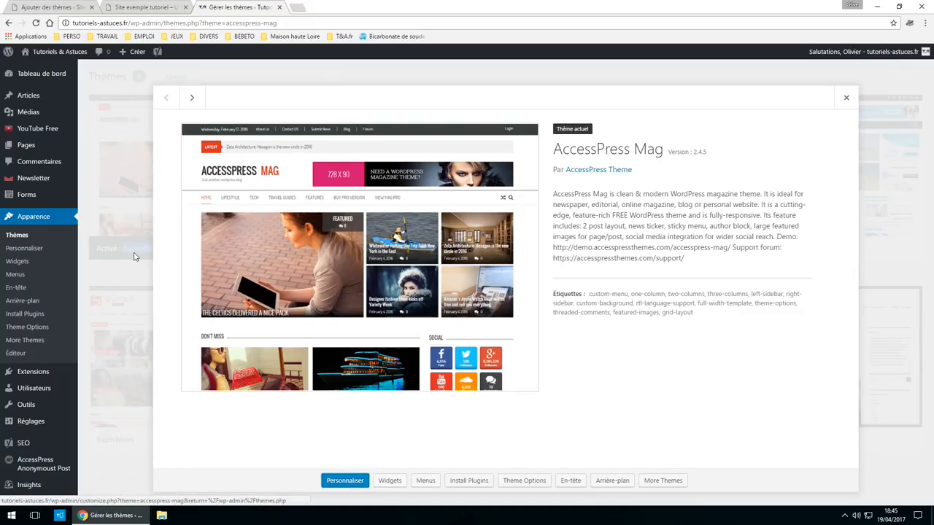
{"action": "left_click_drag", "start_coordinate": [664, 151], "coordinate": [554, 155]}
{"action": "key", "text": "ctrl+c"}
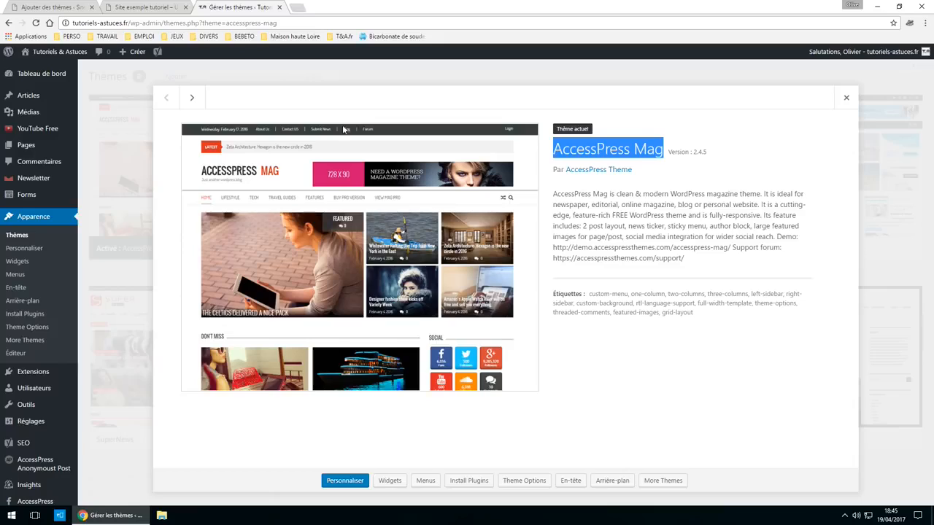
{"action": "left_click", "coordinate": [141, 6]}
- Search the local theme catalogue for AccessPress Mag and open its Détails et prévisualisation
{"action": "left_click", "coordinate": [73, 7]}
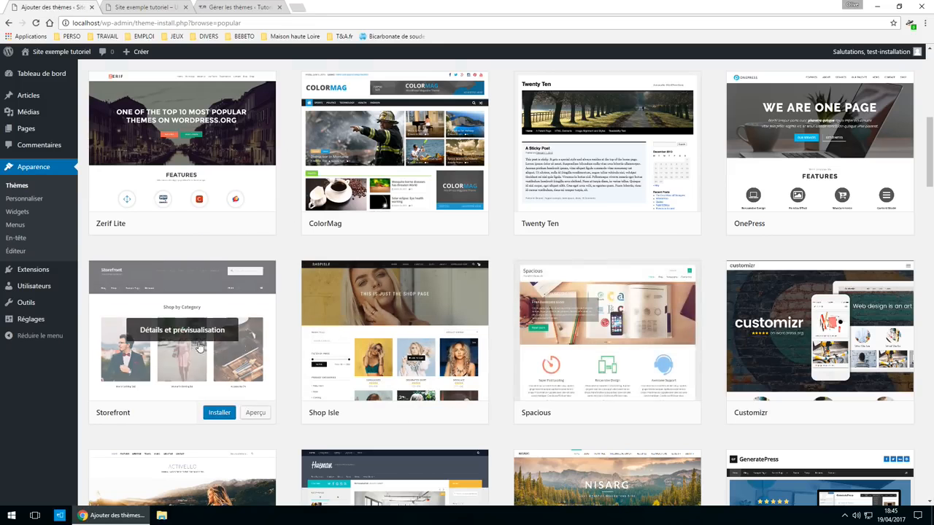
{"action": "scroll", "coordinate": [515, 304], "scroll_direction": "up", "scroll_amount": 5}
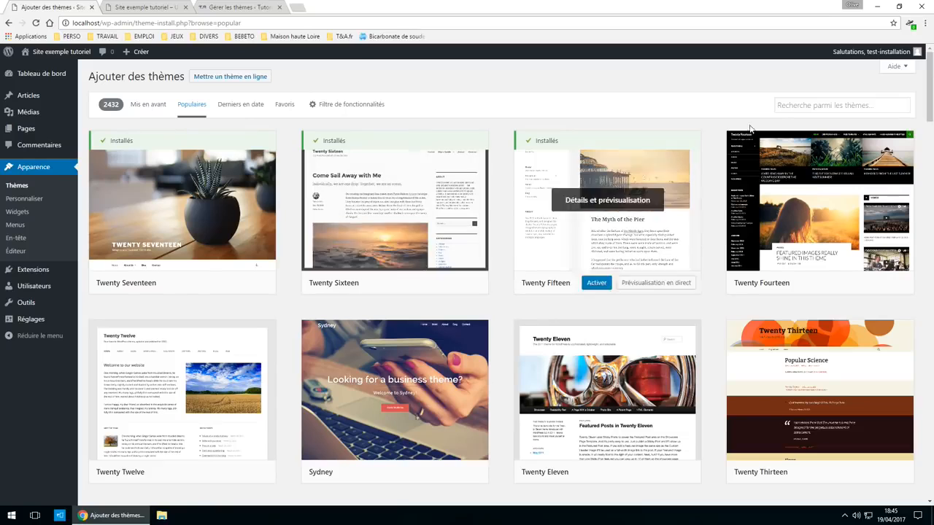
{"action": "left_click", "coordinate": [807, 105]}
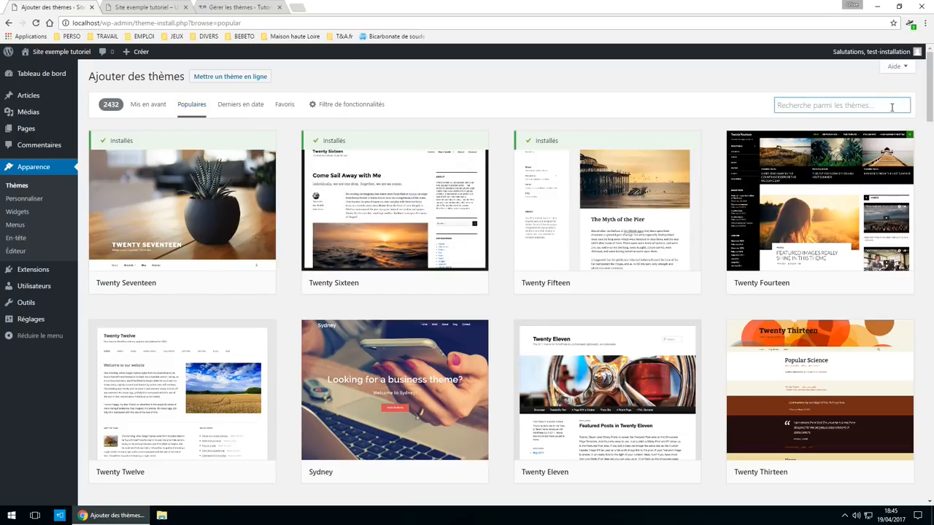
{"action": "key", "text": "ctrl+v"}
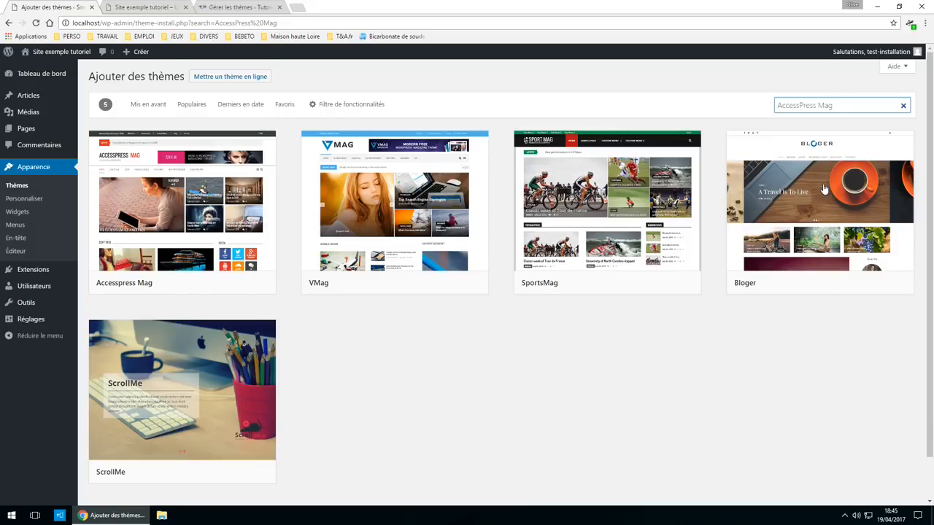
{"action": "mouse_move", "coordinate": [211, 177]}
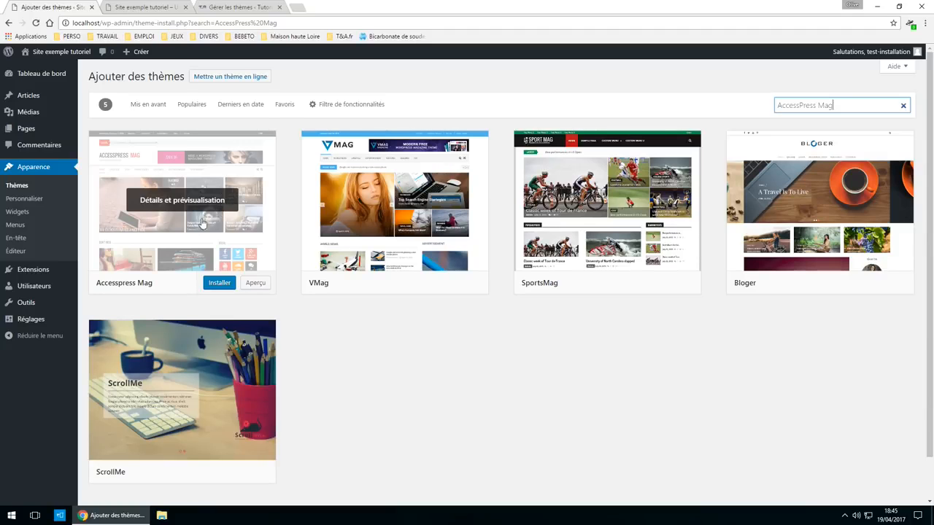
{"action": "left_click", "coordinate": [178, 216]}
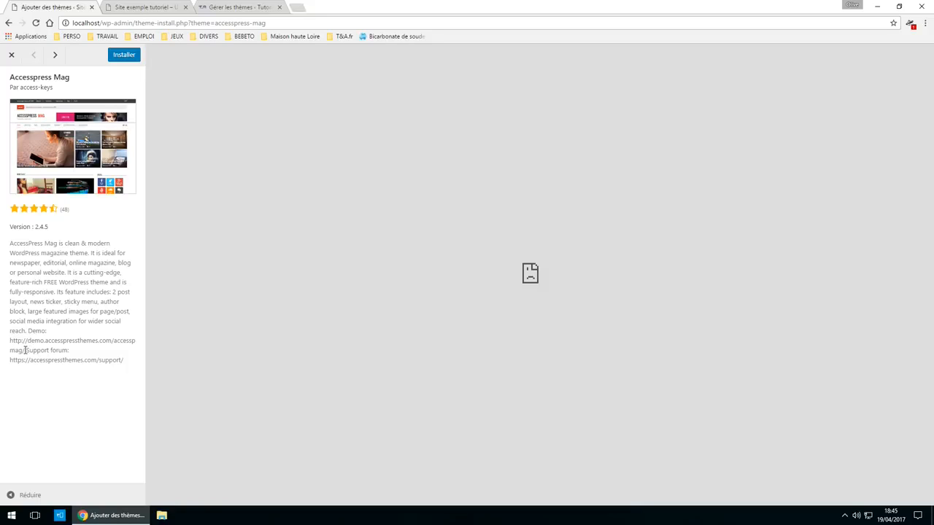
- Load the AccessPress Mag demo at demo.accesspressthemes.com in a new tab
{"action": "left_click_drag", "start_coordinate": [17, 346], "coordinate": [9, 341]}
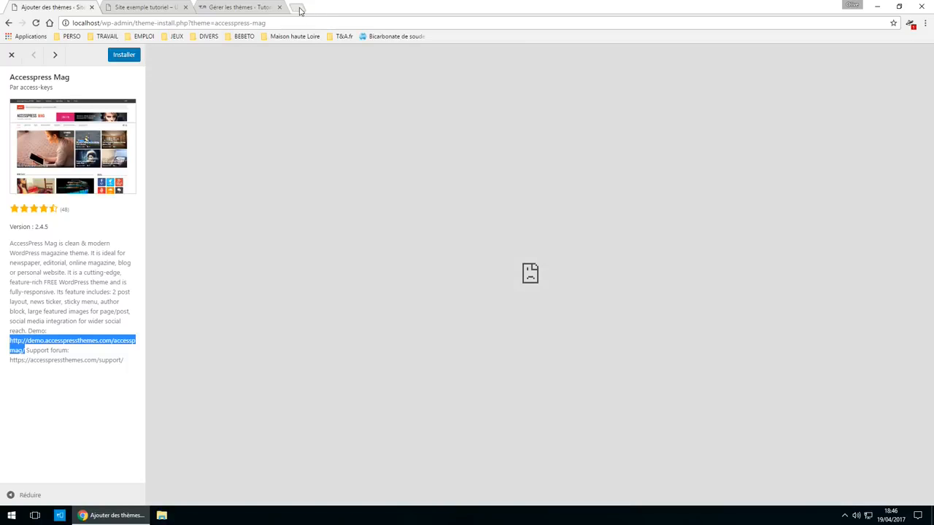
{"action": "left_click", "coordinate": [297, 7]}
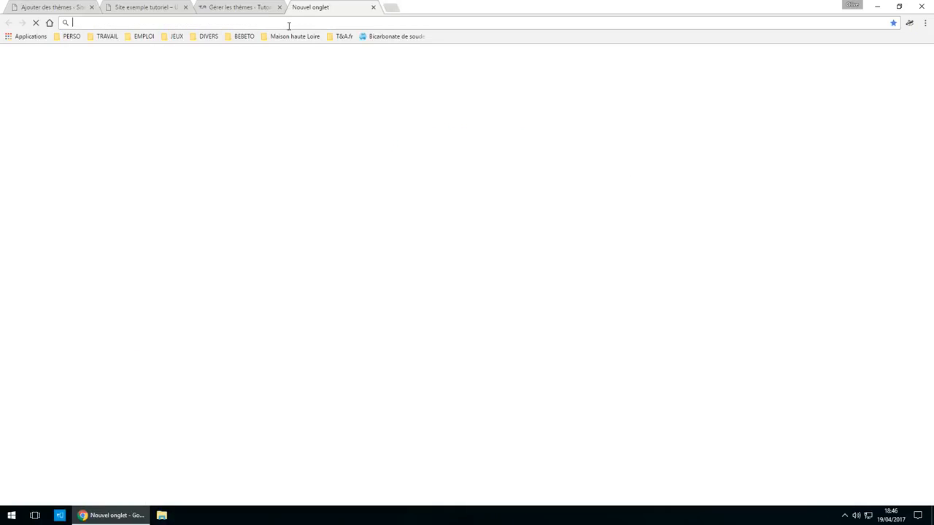
{"action": "type", "text": "http://demo.accesspressthemes.com/accesspress-mag/"}
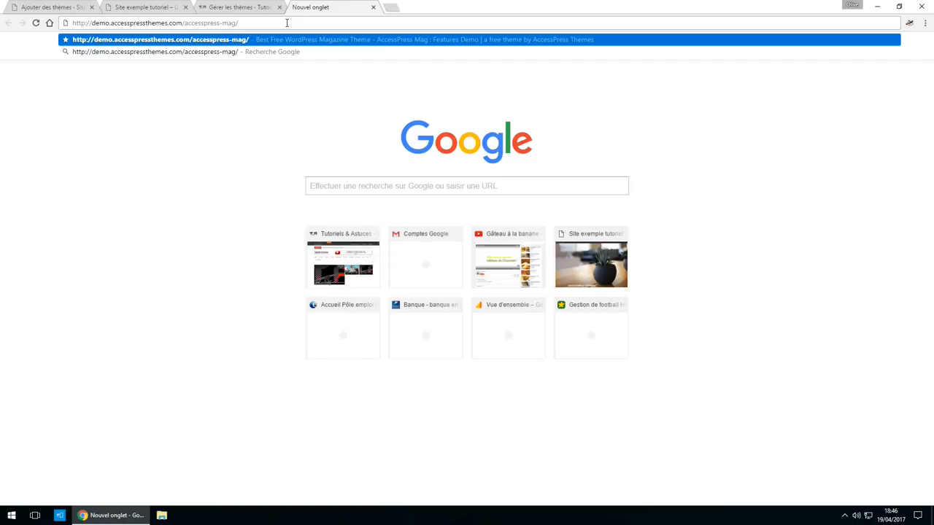
{"action": "key", "text": "Return"}
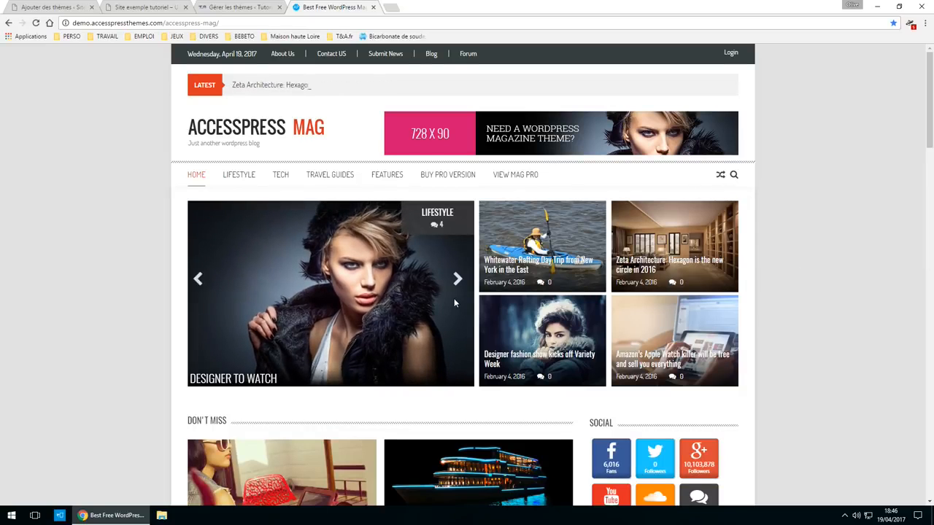
- Scroll through the magazine-style demo homepage, then return to the theme preview
{"action": "scroll", "coordinate": [677, 285], "scroll_direction": "down", "scroll_amount": 5}
{"action": "scroll", "coordinate": [619, 297], "scroll_direction": "down", "scroll_amount": 1}
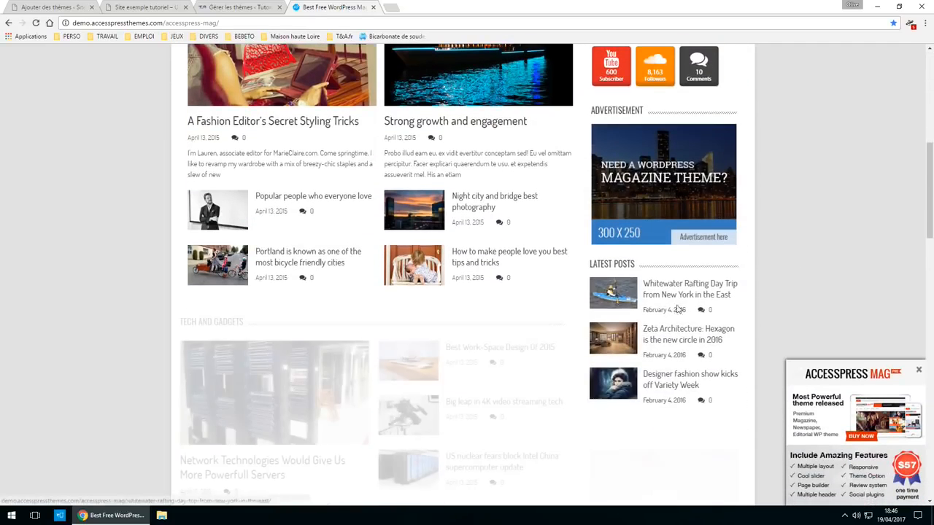
{"action": "scroll", "coordinate": [583, 263], "scroll_direction": "down", "scroll_amount": 1}
{"action": "scroll", "coordinate": [584, 269], "scroll_direction": "down", "scroll_amount": 5}
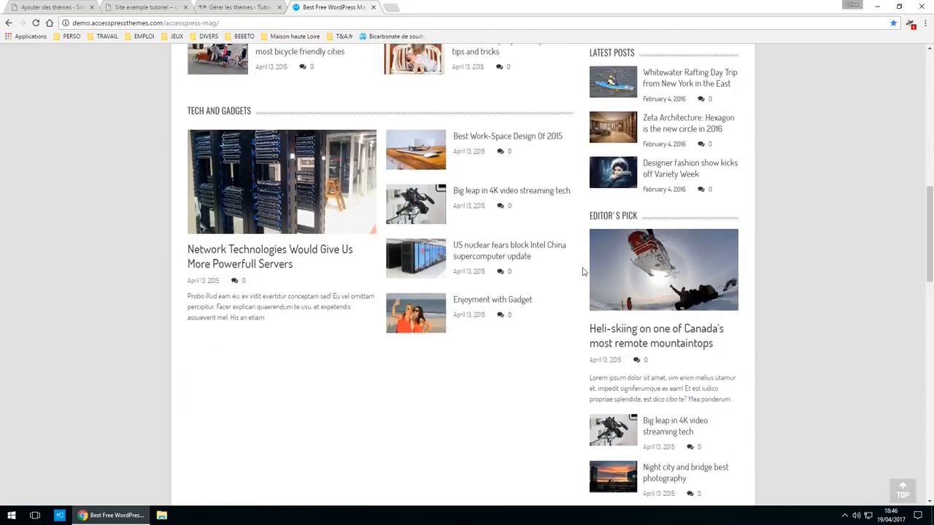
{"action": "scroll", "coordinate": [726, 358], "scroll_direction": "down", "scroll_amount": 3}
{"action": "scroll", "coordinate": [726, 358], "scroll_direction": "down", "scroll_amount": 5}
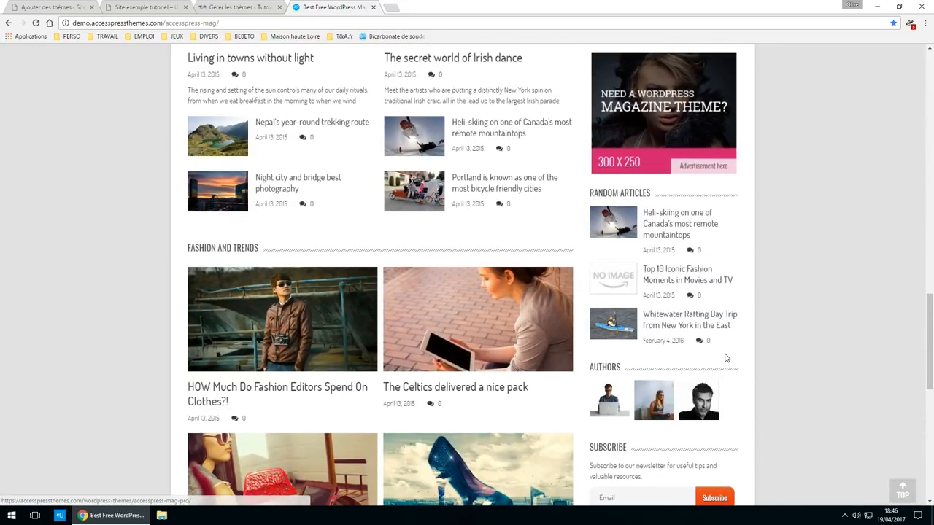
{"action": "scroll", "coordinate": [659, 387], "scroll_direction": "down", "scroll_amount": 3}
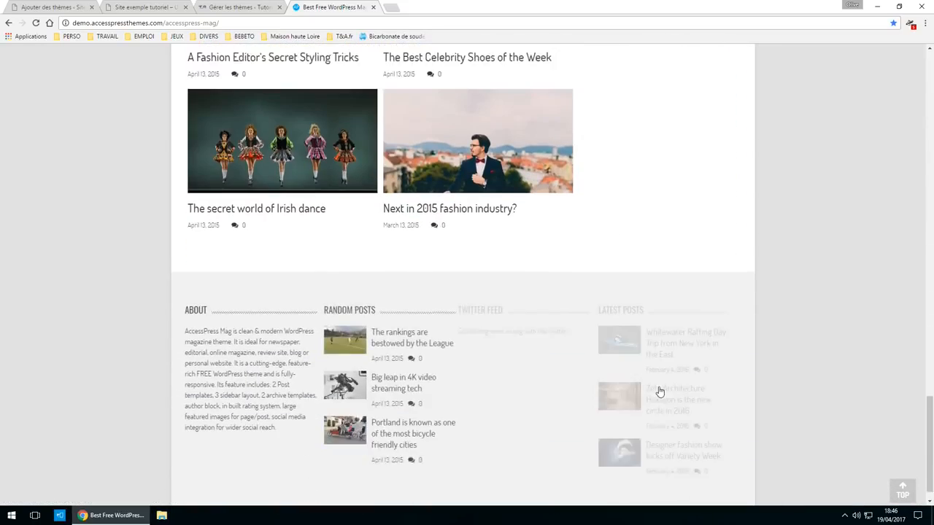
{"action": "scroll", "coordinate": [649, 379], "scroll_direction": "up", "scroll_amount": 7}
{"action": "scroll", "coordinate": [605, 401], "scroll_direction": "up", "scroll_amount": 15}
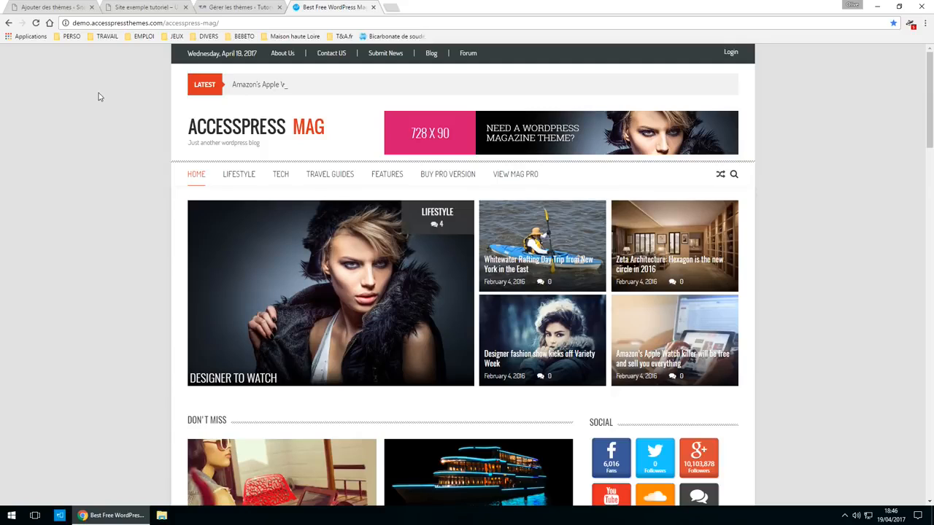
{"action": "left_click", "coordinate": [34, 9]}
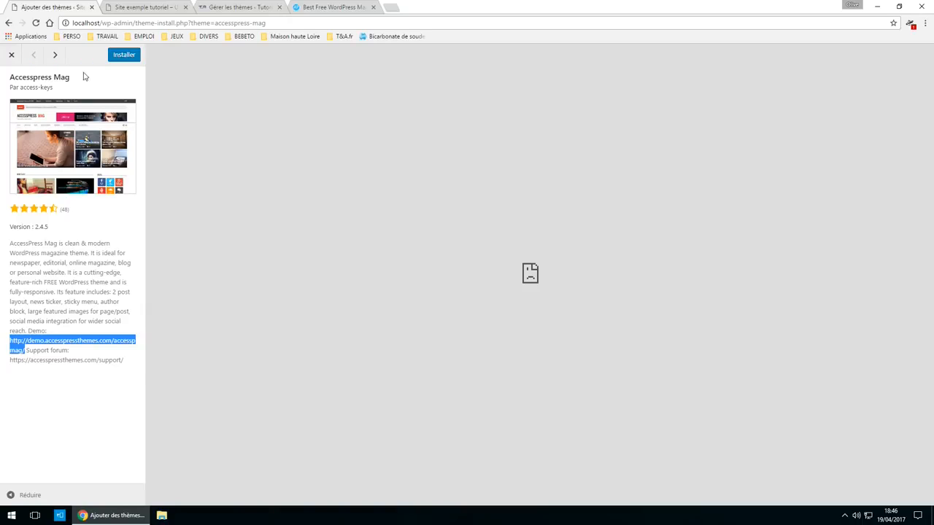
- Install and activate the AccessPress Mag theme on the local site
{"action": "left_click", "coordinate": [117, 58]}
{"action": "left_click", "coordinate": [126, 56]}
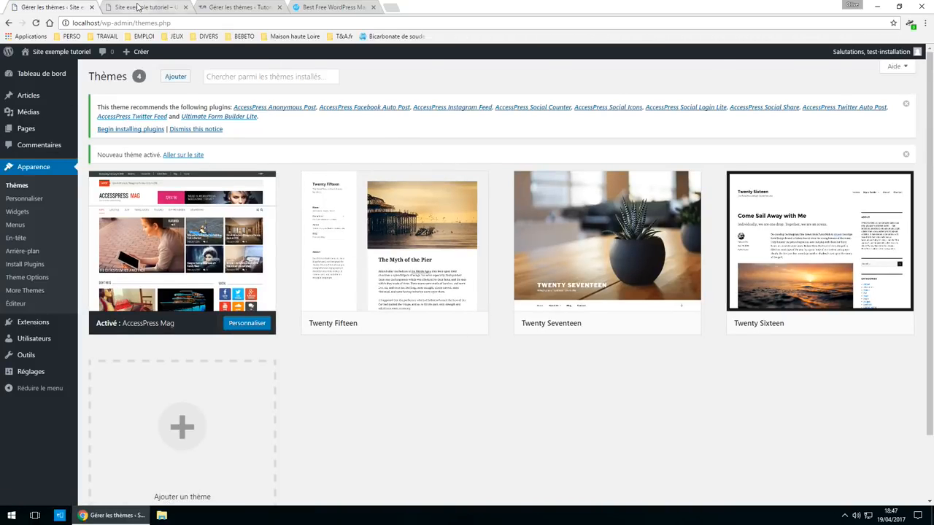
{"action": "left_click", "coordinate": [138, 7]}
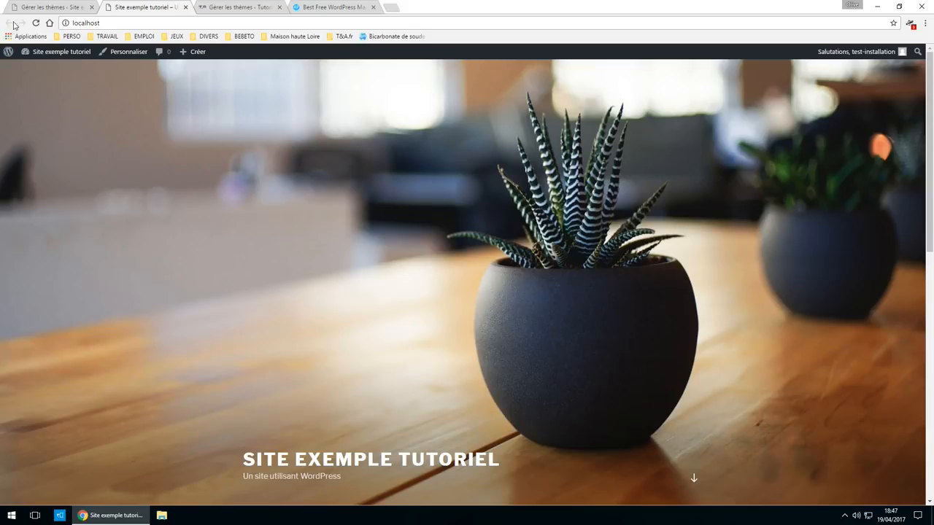
- Reload the front page to see Site exemple tutoriel in the AccessPress Mag layout
{"action": "left_click", "coordinate": [49, 23]}
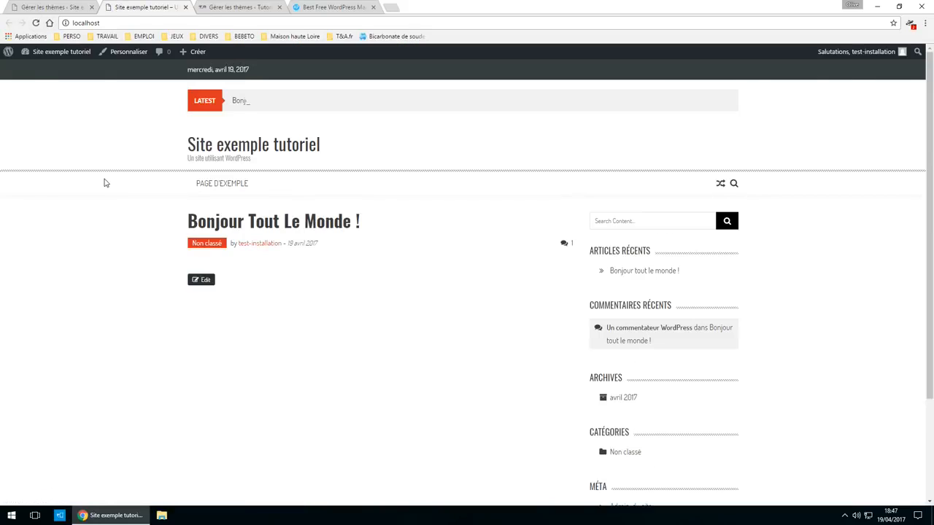
{"action": "scroll", "coordinate": [309, 404], "scroll_direction": "down", "scroll_amount": 3}
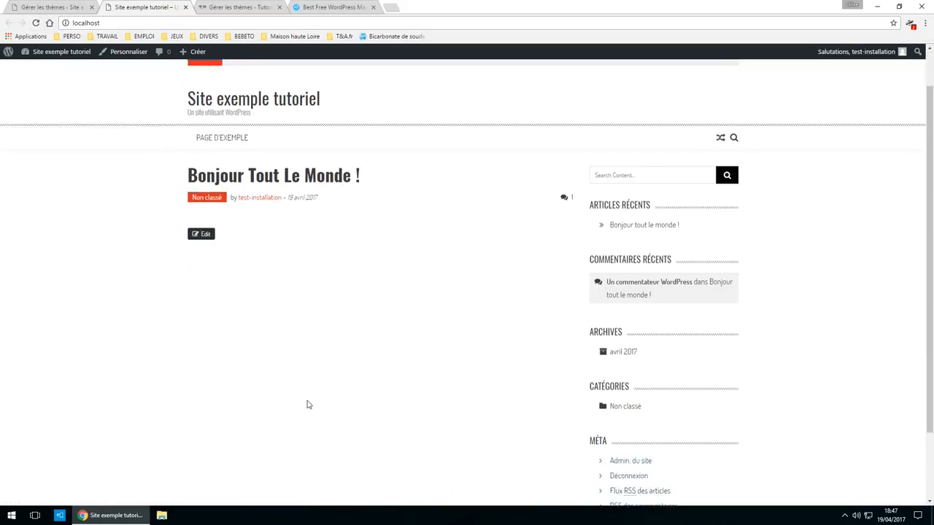
{"action": "scroll", "coordinate": [456, 445], "scroll_direction": "up", "scroll_amount": 3}
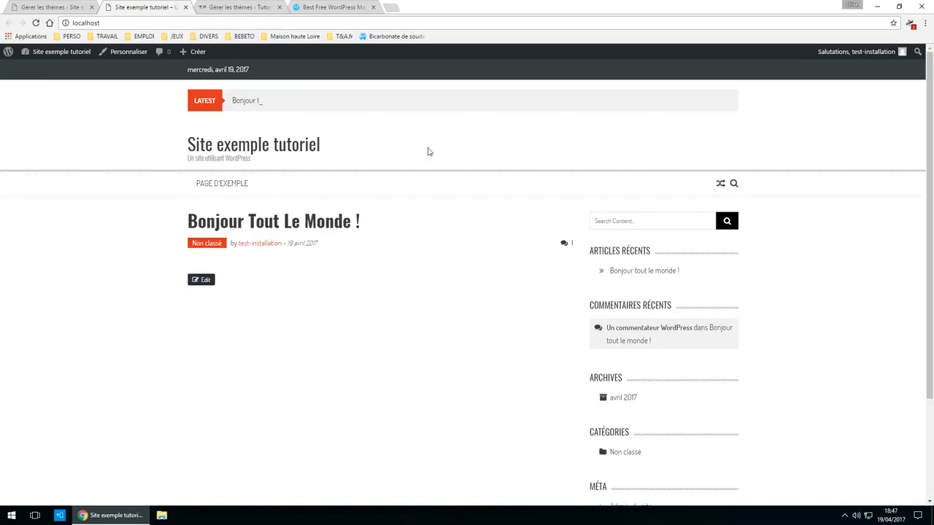
{"action": "left_click", "coordinate": [48, 7]}
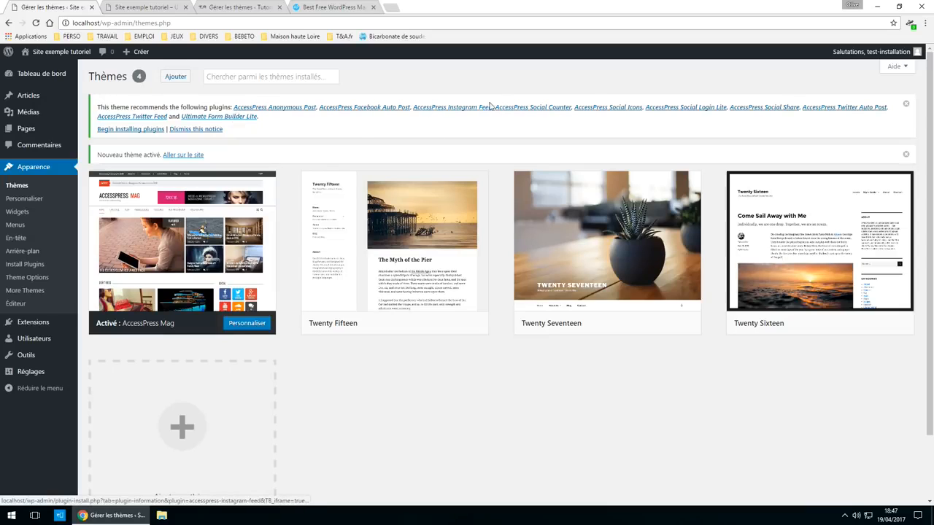
- Bulk-install all ten recommended AccessPress plugins via Actions groupées > Install
{"action": "left_click", "coordinate": [120, 136]}
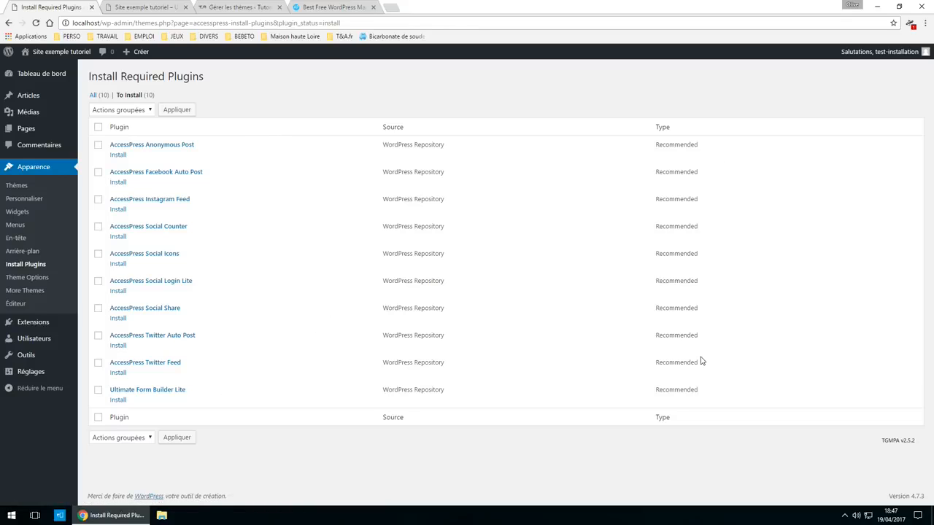
{"action": "left_click", "coordinate": [98, 129]}
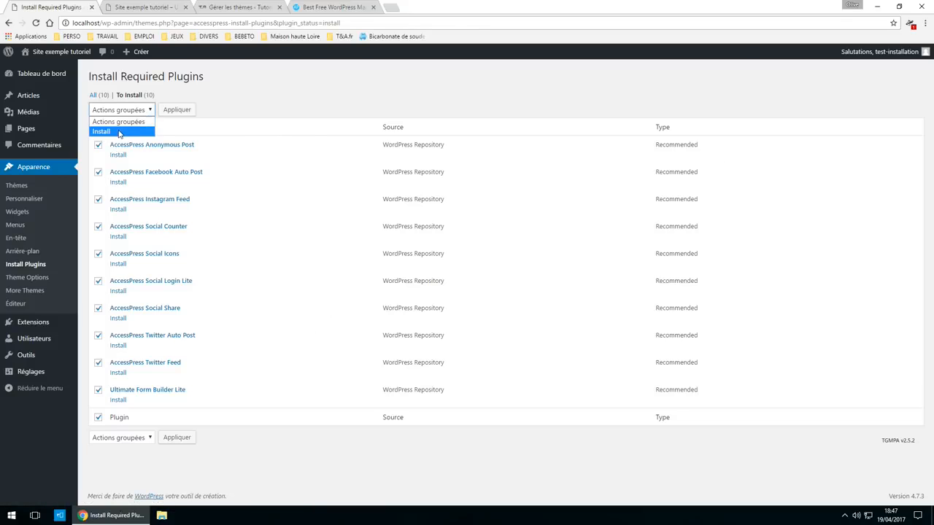
{"action": "left_click", "coordinate": [127, 131]}
{"action": "left_click", "coordinate": [185, 111]}
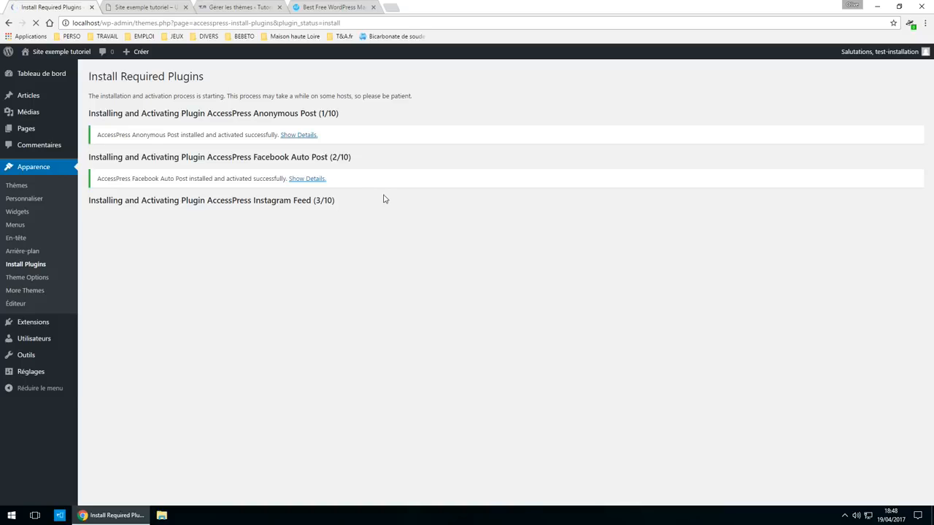
- Look through the AccessPress Mag demo homepage again
{"action": "left_click", "coordinate": [334, 7]}
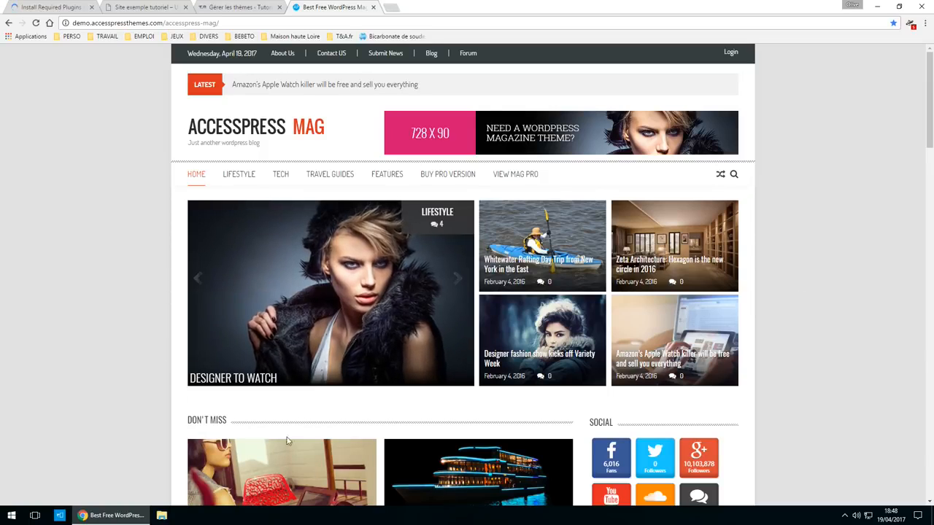
{"action": "scroll", "coordinate": [323, 400], "scroll_direction": "down", "scroll_amount": 3}
{"action": "scroll", "coordinate": [323, 400], "scroll_direction": "down", "scroll_amount": 2}
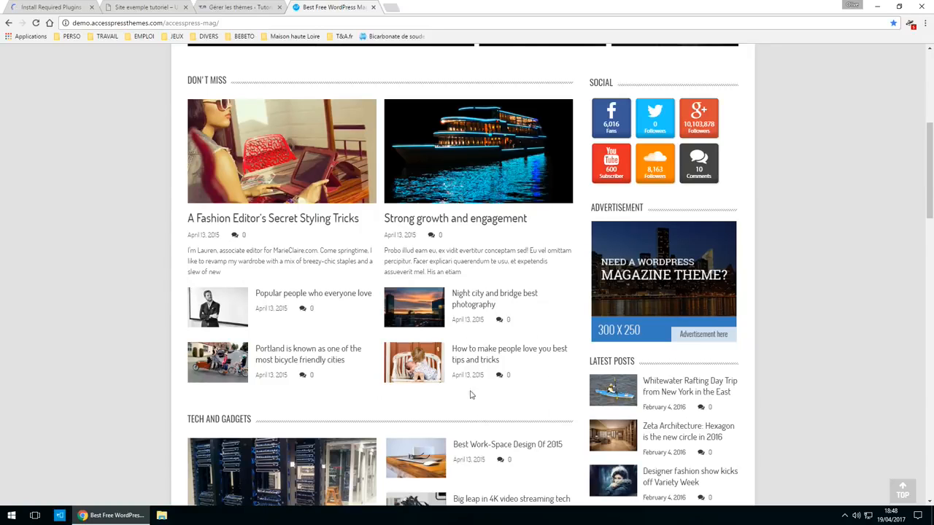
{"action": "scroll", "coordinate": [314, 335], "scroll_direction": "up", "scroll_amount": 3}
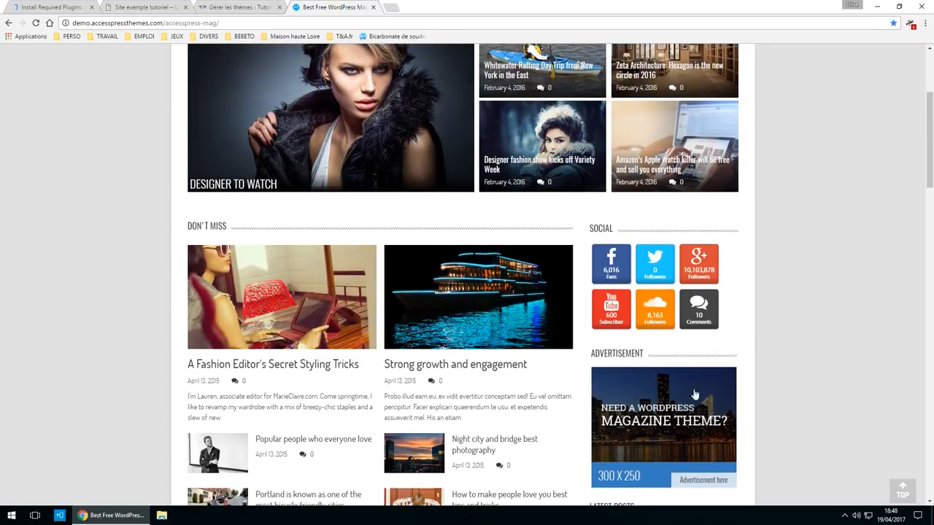
{"action": "scroll", "coordinate": [314, 335], "scroll_direction": "up", "scroll_amount": 2}
{"action": "scroll", "coordinate": [739, 285], "scroll_direction": "down", "scroll_amount": 6}
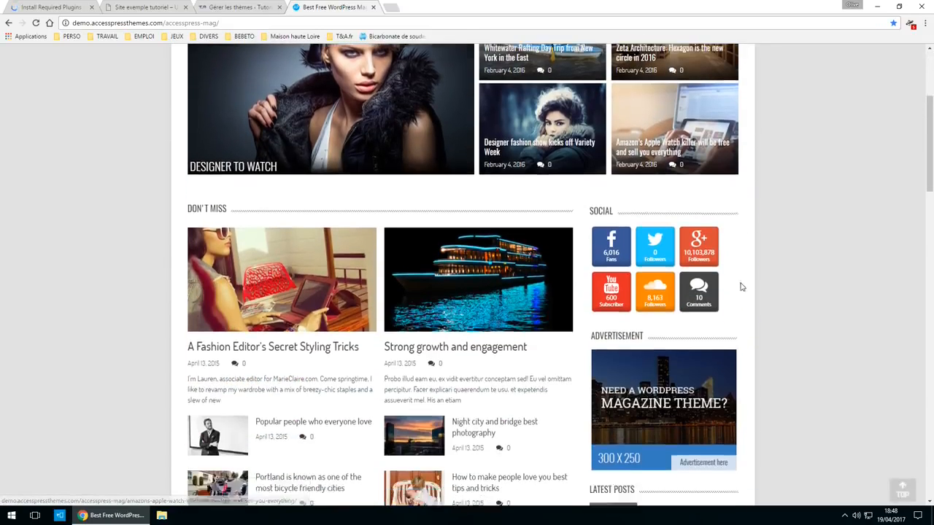
{"action": "scroll", "coordinate": [742, 305], "scroll_direction": "up", "scroll_amount": 6}
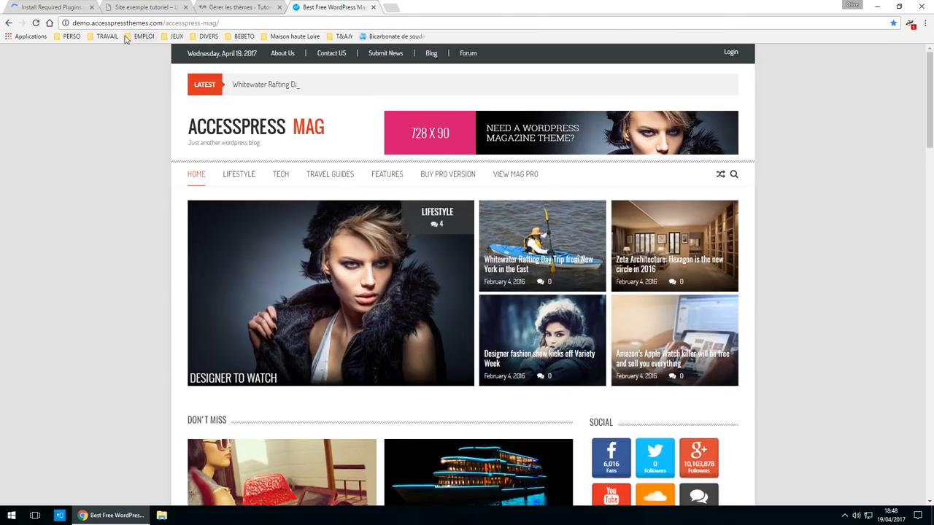
{"action": "left_click", "coordinate": [35, 23]}
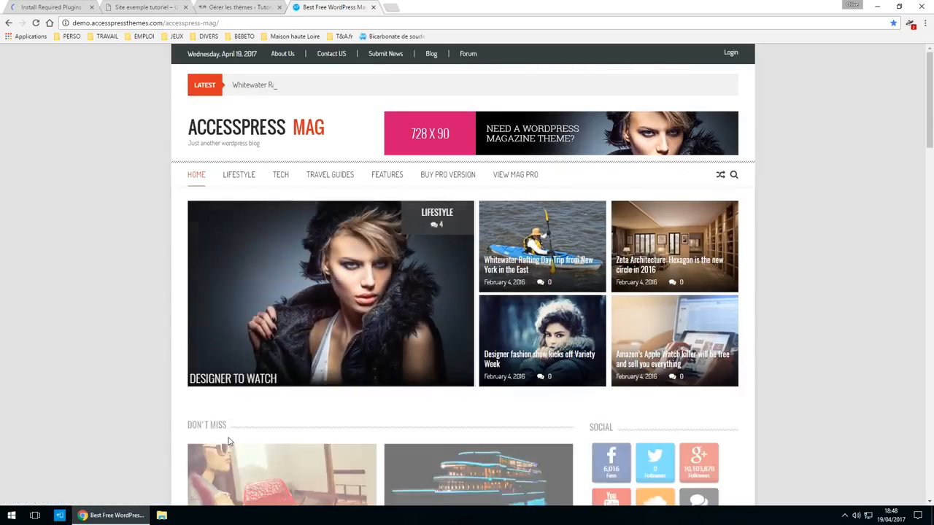
{"action": "scroll", "coordinate": [92, 337], "scroll_direction": "down", "scroll_amount": 5}
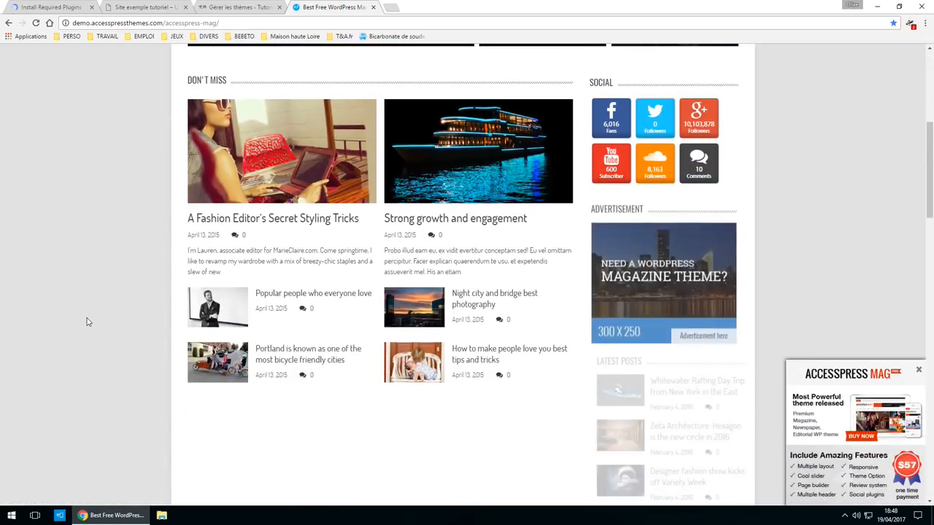
{"action": "scroll", "coordinate": [91, 322], "scroll_direction": "down", "scroll_amount": 2}
{"action": "scroll", "coordinate": [372, 420], "scroll_direction": "down", "scroll_amount": 2}
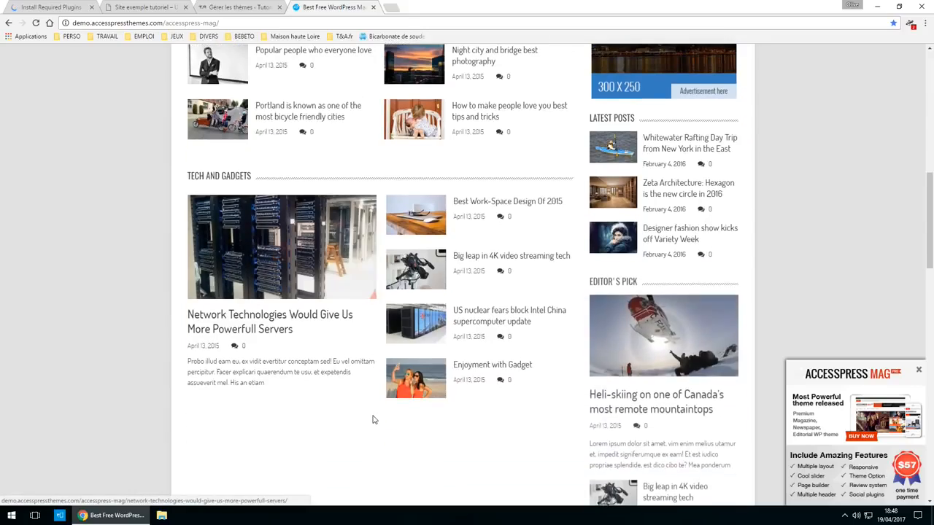
{"action": "scroll", "coordinate": [373, 420], "scroll_direction": "down", "scroll_amount": 1}
{"action": "scroll", "coordinate": [374, 426], "scroll_direction": "down", "scroll_amount": 5}
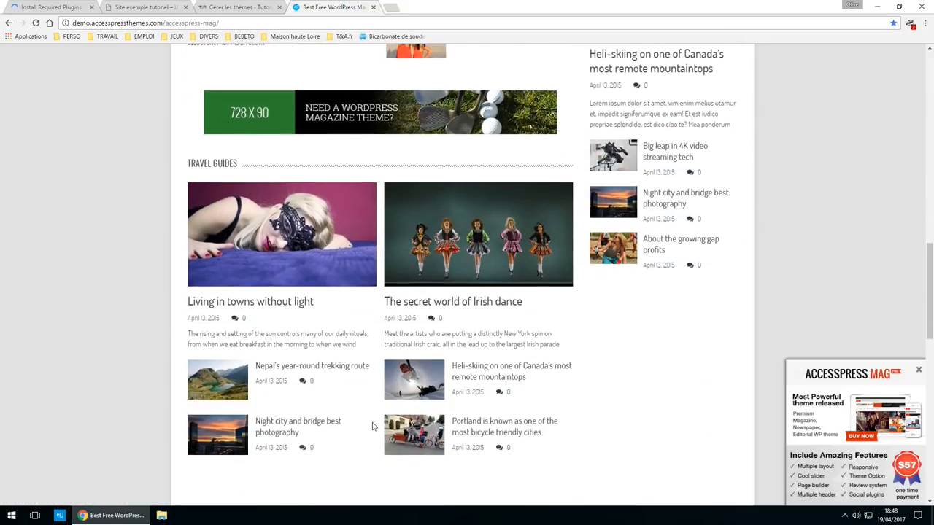
{"action": "scroll", "coordinate": [373, 427], "scroll_direction": "down", "scroll_amount": 9}
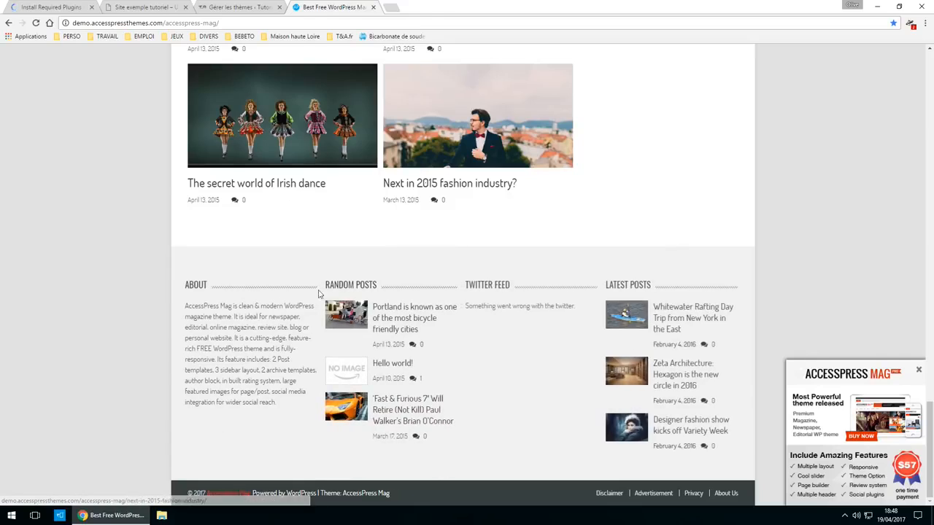
- Google 'piscines et carrelage d'aquitaine' and browse the Piscines & Carrelages d'Aquitaine website
{"action": "left_click", "coordinate": [390, 8]}
{"action": "type", "text": "piscines "}
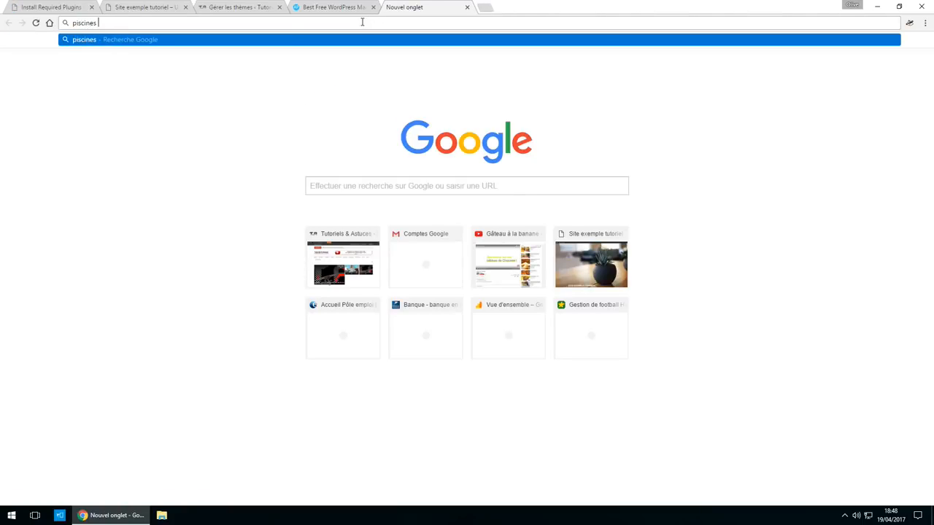
{"action": "type", "text": "et carrelage d'aquitaine"}
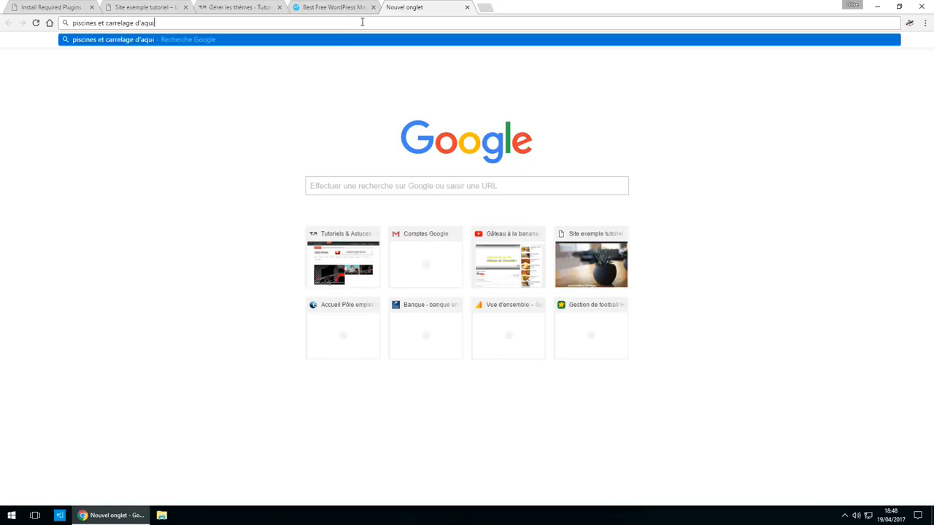
{"action": "key", "text": "Return"}
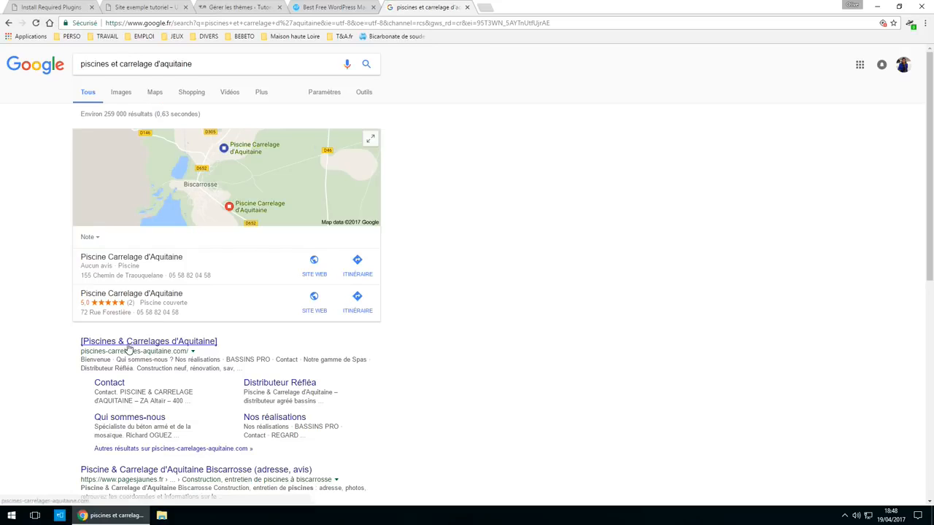
{"action": "left_click", "coordinate": [128, 342]}
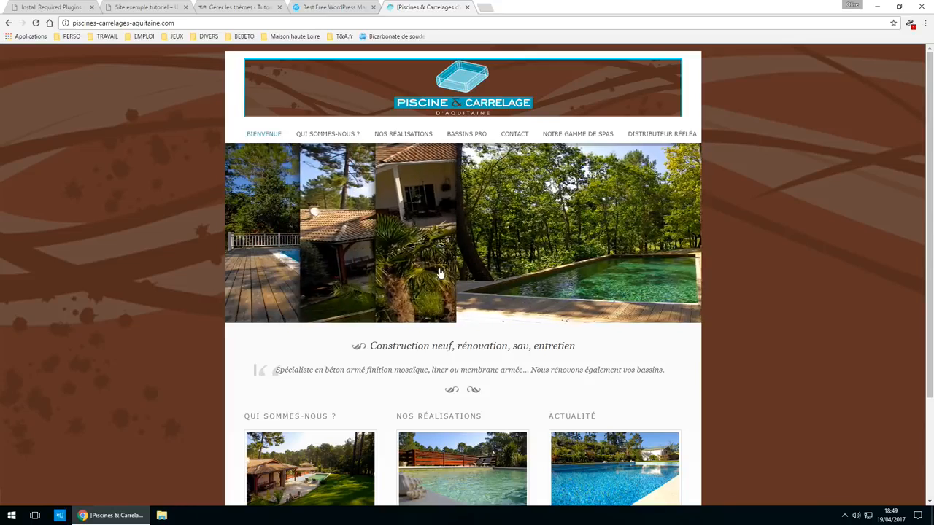
{"action": "scroll", "coordinate": [630, 394], "scroll_direction": "down", "scroll_amount": 3}
{"action": "scroll", "coordinate": [630, 394], "scroll_direction": "up", "scroll_amount": 2}
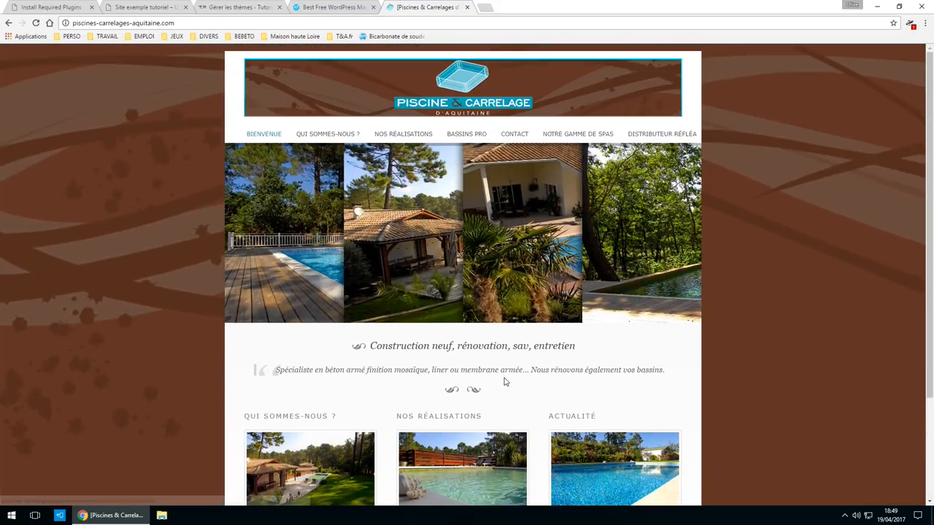
{"action": "scroll", "coordinate": [302, 384], "scroll_direction": "down", "scroll_amount": 2}
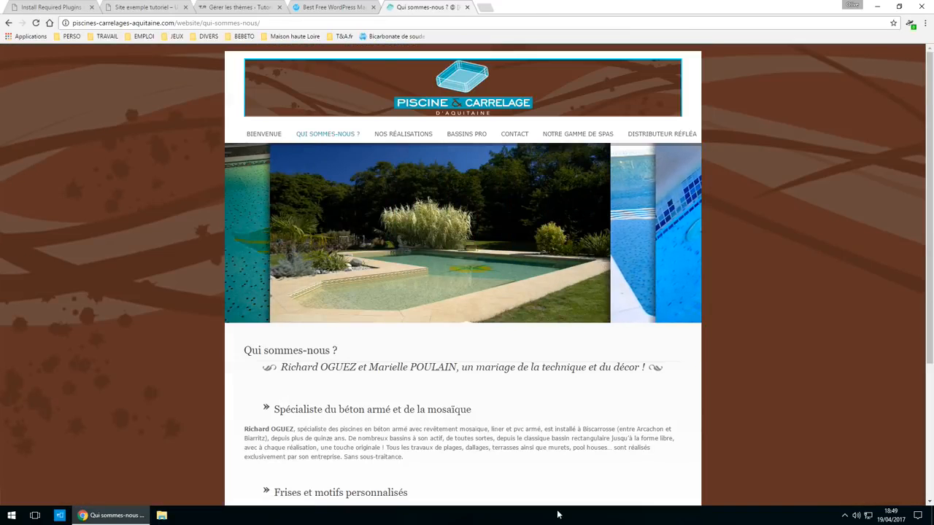
{"action": "left_click", "coordinate": [40, 6]}
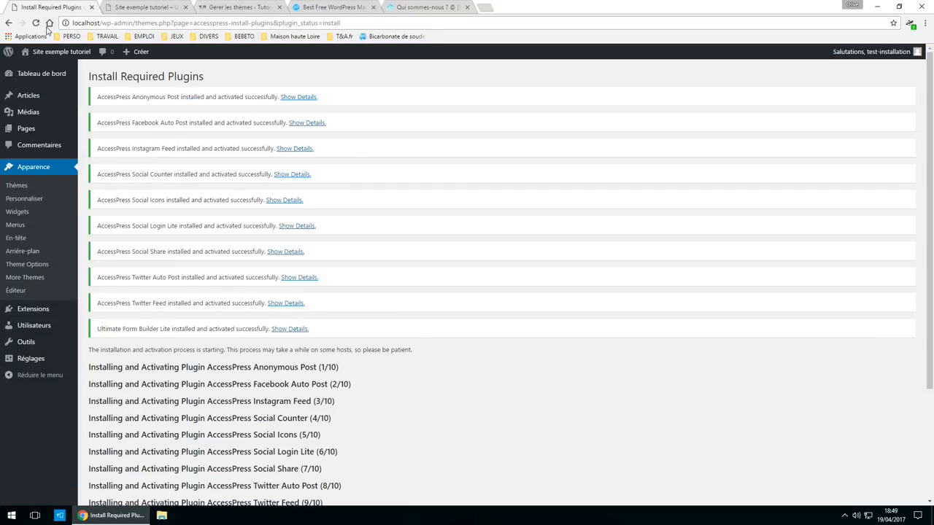
- Reload the local front page and select its text from title to categories
{"action": "scroll", "coordinate": [414, 323], "scroll_direction": "down", "scroll_amount": 3}
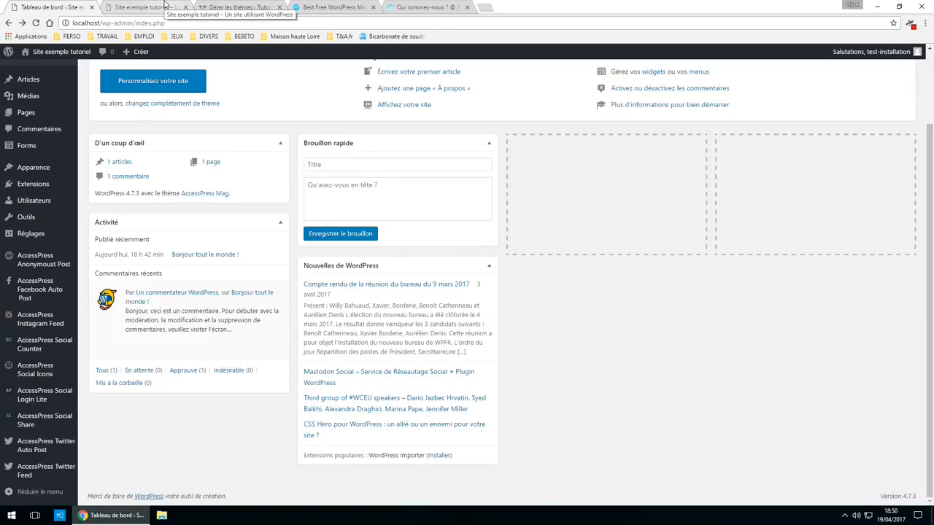
{"action": "left_click", "coordinate": [165, 7]}
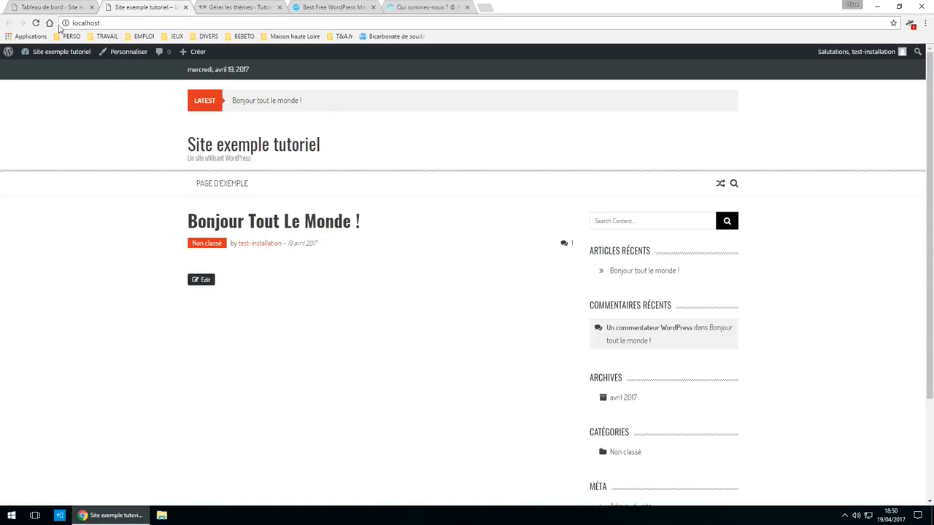
{"action": "left_click", "coordinate": [36, 23]}
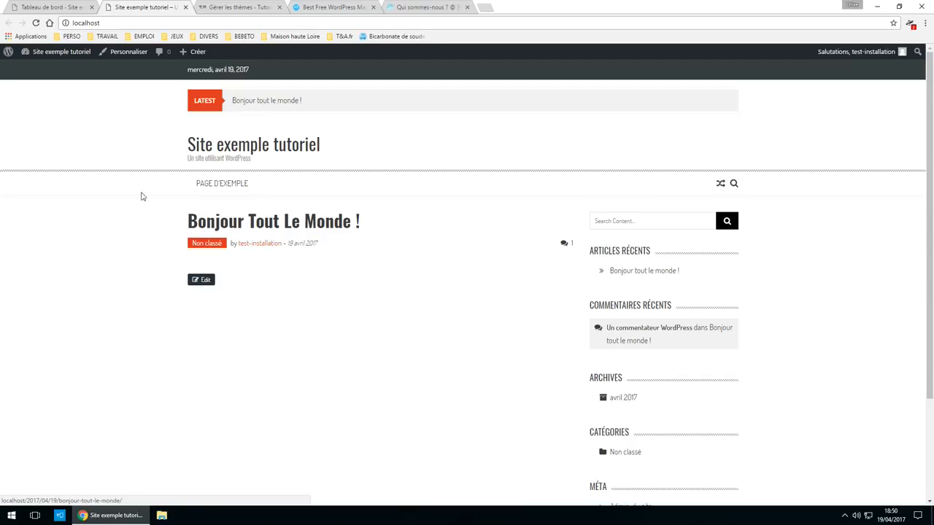
{"action": "left_click", "coordinate": [117, 22]}
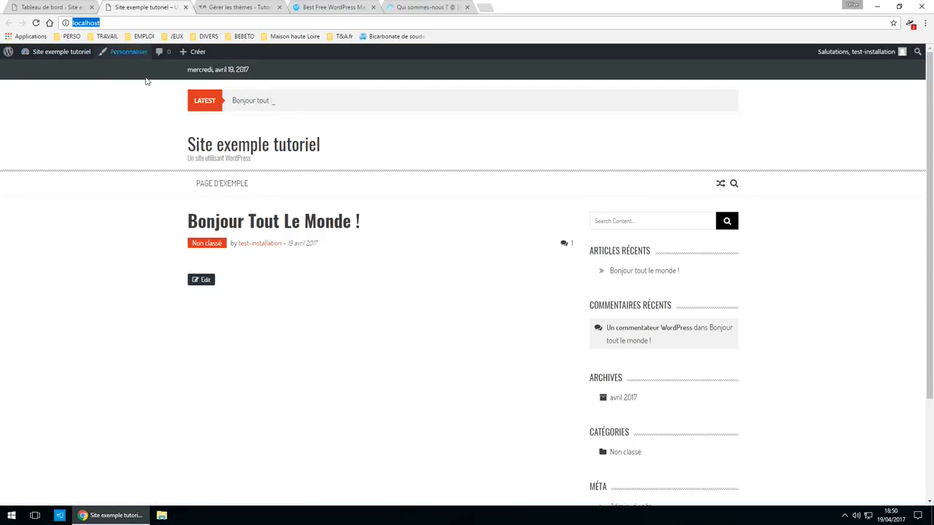
{"action": "left_click_drag", "start_coordinate": [127, 126], "coordinate": [830, 461]}
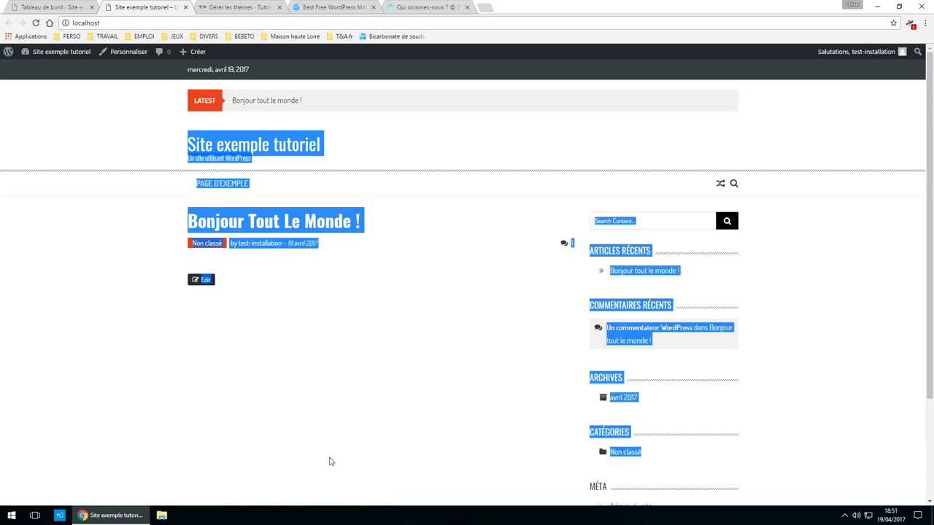
{"action": "left_click", "coordinate": [71, 6]}
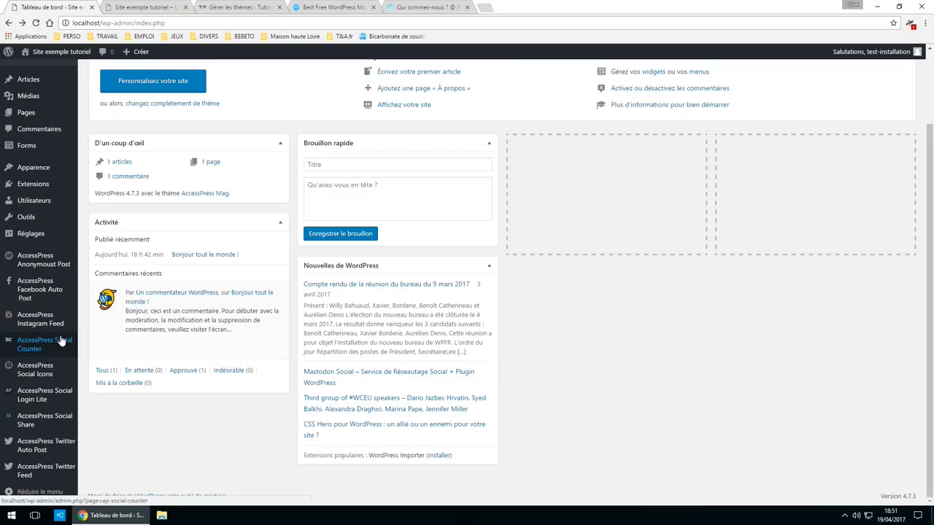
- Publish a new Accueil page with the Home Page template and view it at localhost/accueil
{"action": "scroll", "coordinate": [61, 336], "scroll_direction": "up", "scroll_amount": 2}
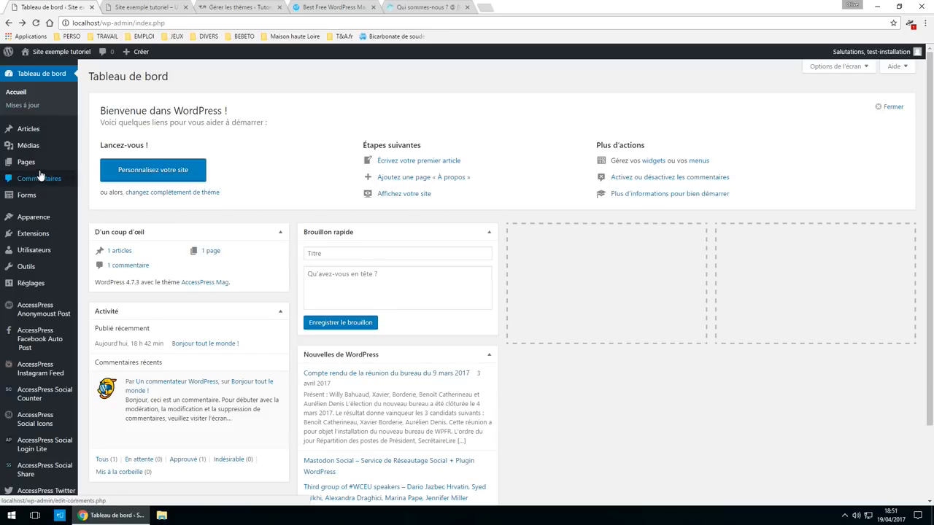
{"action": "left_click", "coordinate": [37, 169]}
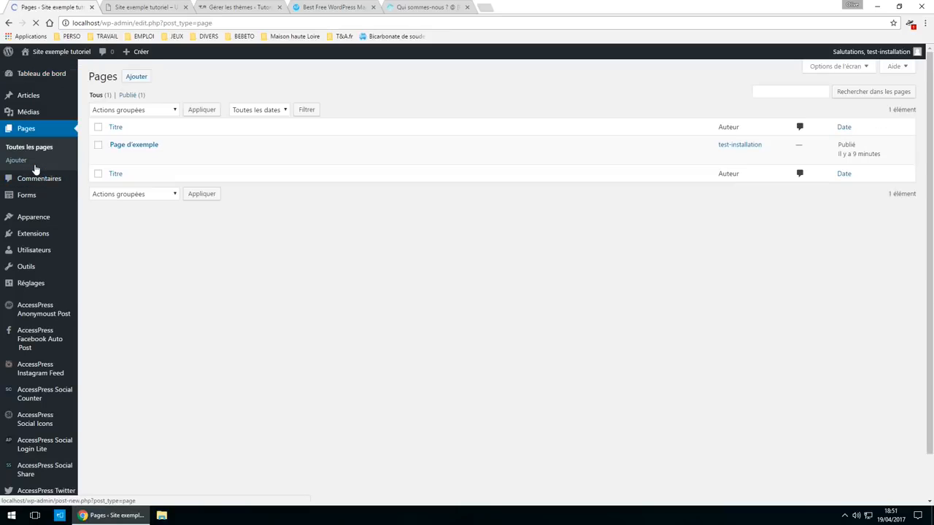
{"action": "left_click", "coordinate": [136, 77]}
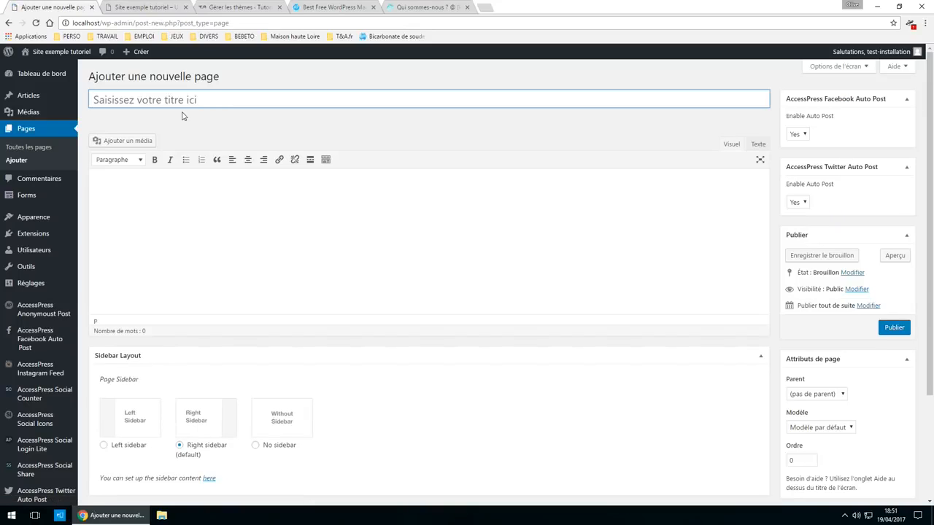
{"action": "left_click", "coordinate": [167, 99]}
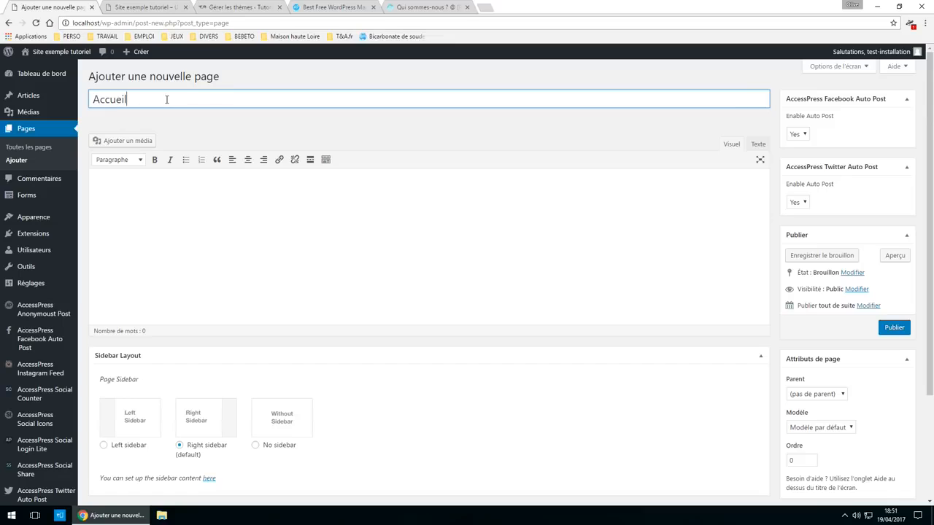
{"action": "scroll", "coordinate": [444, 309], "scroll_direction": "down", "scroll_amount": 3}
{"action": "left_click", "coordinate": [810, 291]}
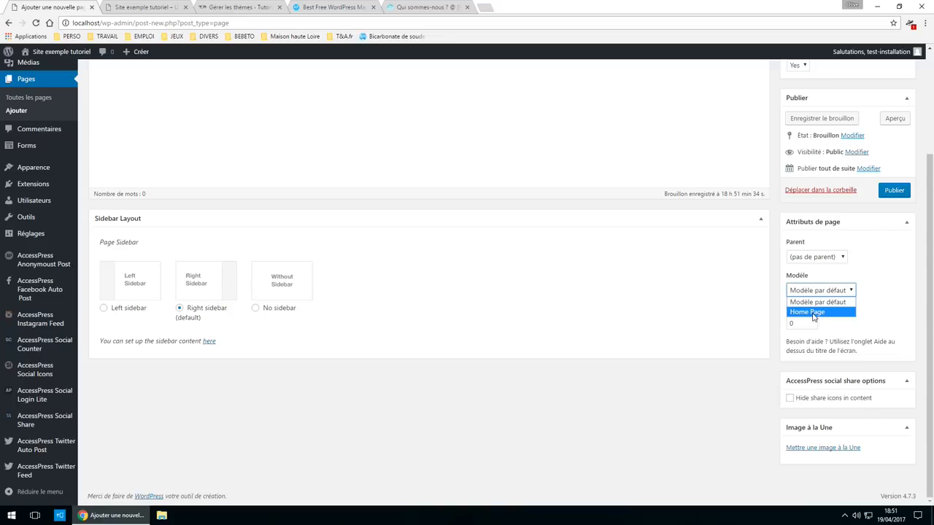
{"action": "left_click", "coordinate": [810, 312]}
{"action": "scroll", "coordinate": [849, 340], "scroll_direction": "up", "scroll_amount": 2}
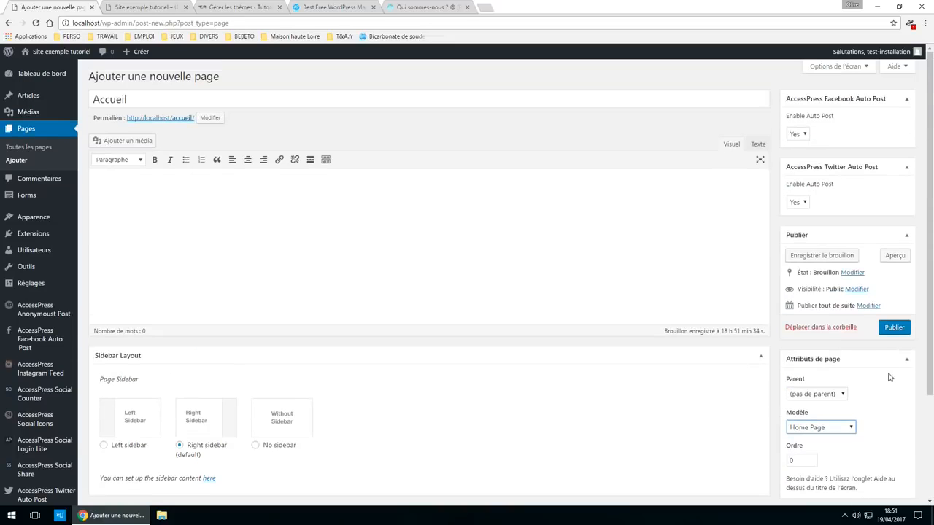
{"action": "left_click", "coordinate": [896, 330]}
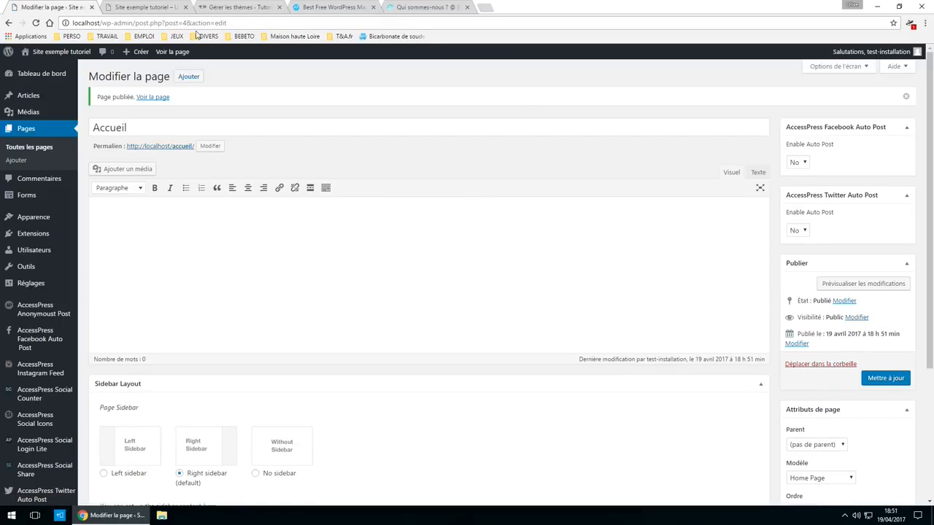
{"action": "left_click", "coordinate": [173, 51]}
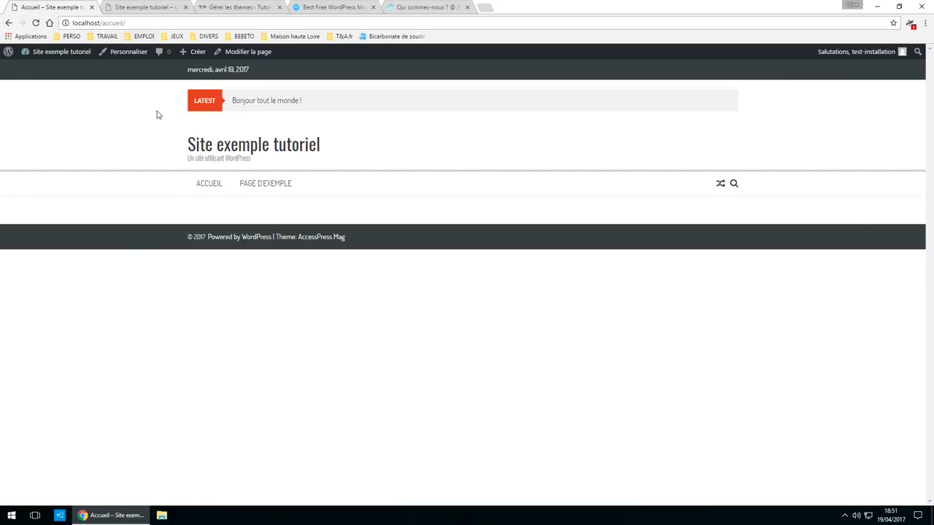
- In Réglages > Lecture, set the front page to the static page Accueil and save
{"action": "mouse_move", "coordinate": [44, 53]}
{"action": "left_click", "coordinate": [44, 70]}
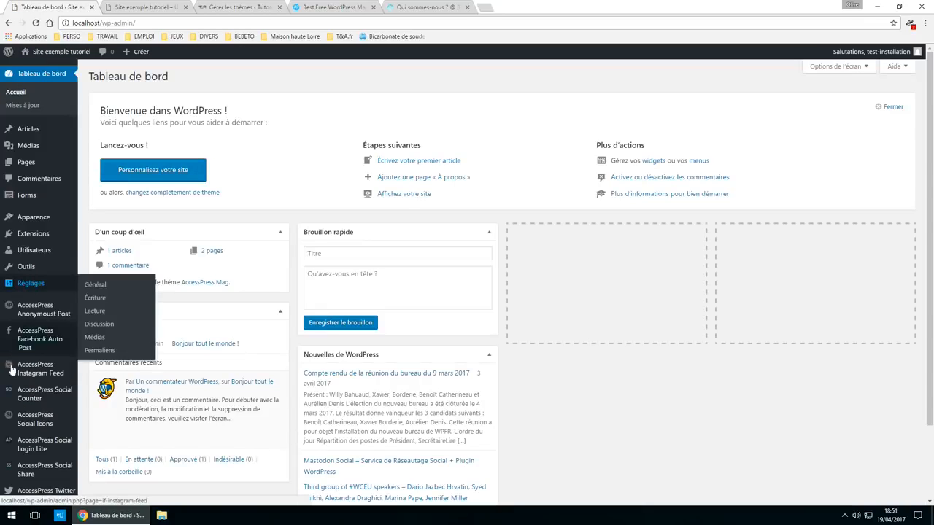
{"action": "left_click", "coordinate": [120, 6]}
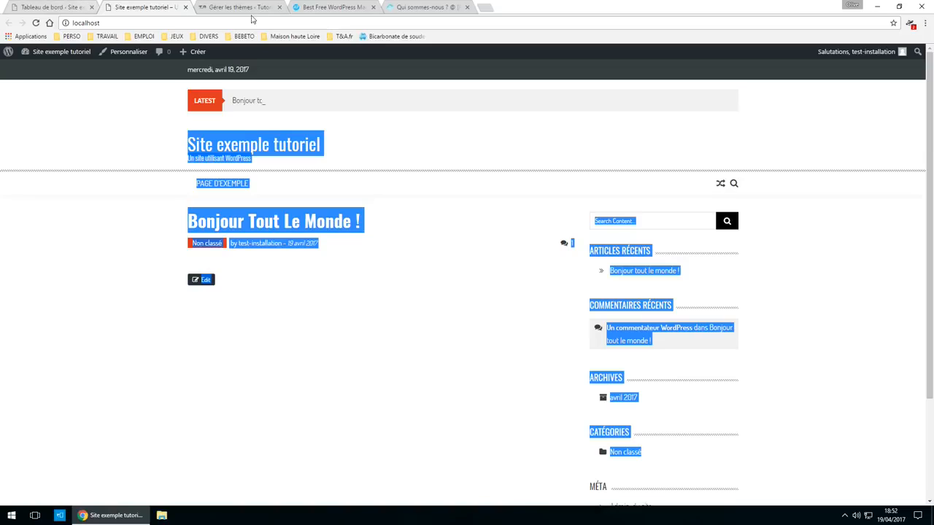
{"action": "left_click", "coordinate": [58, 7]}
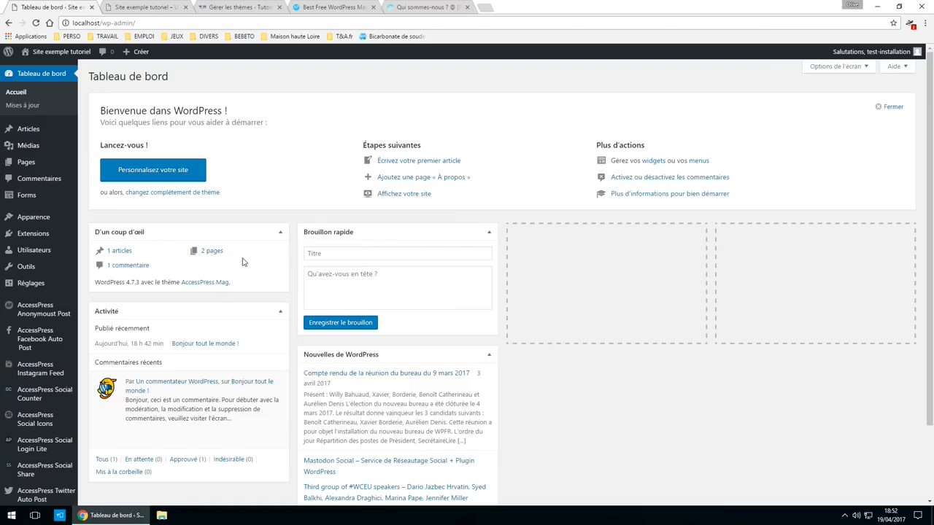
{"action": "left_click", "coordinate": [39, 284]}
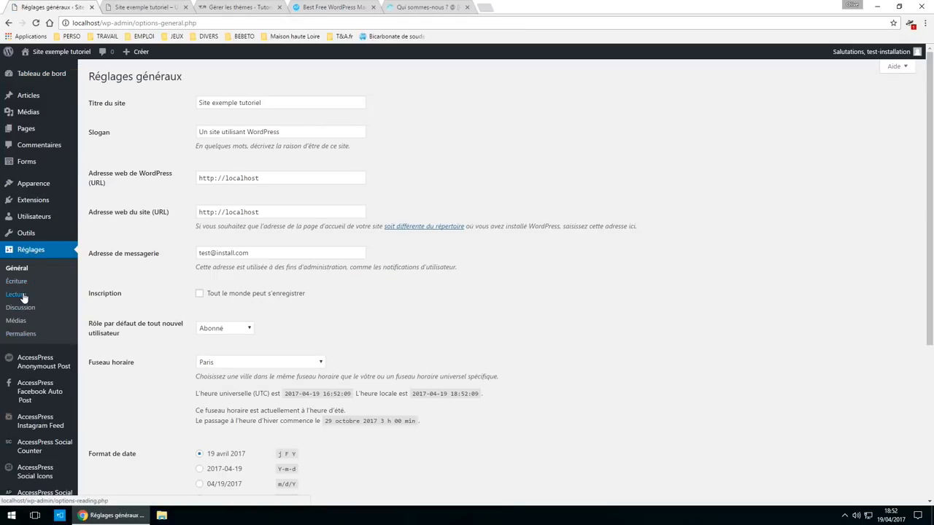
{"action": "left_click", "coordinate": [22, 295]}
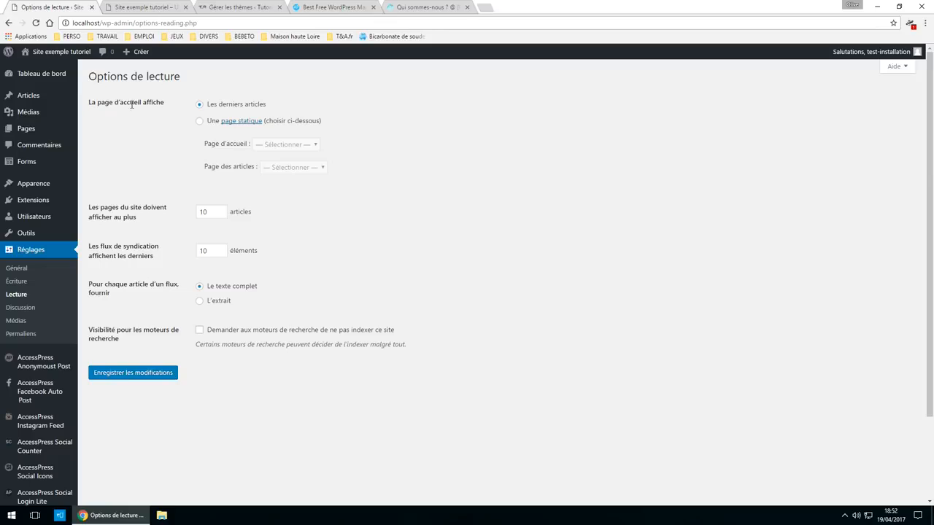
{"action": "left_click", "coordinate": [199, 122]}
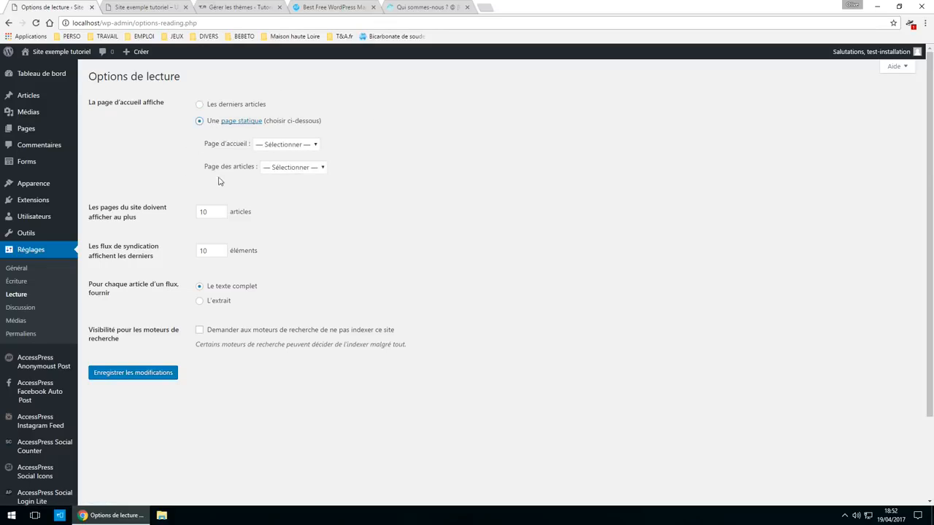
{"action": "left_click", "coordinate": [303, 145]}
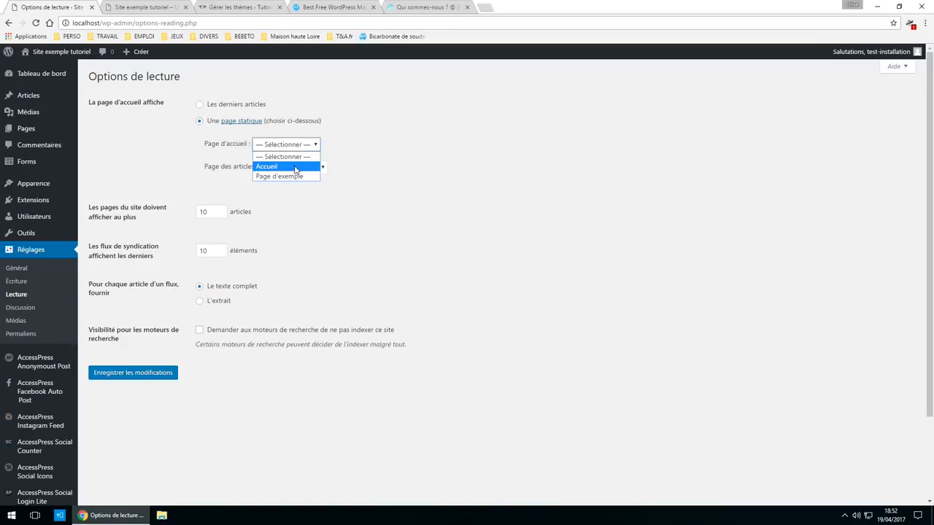
{"action": "left_click", "coordinate": [295, 167]}
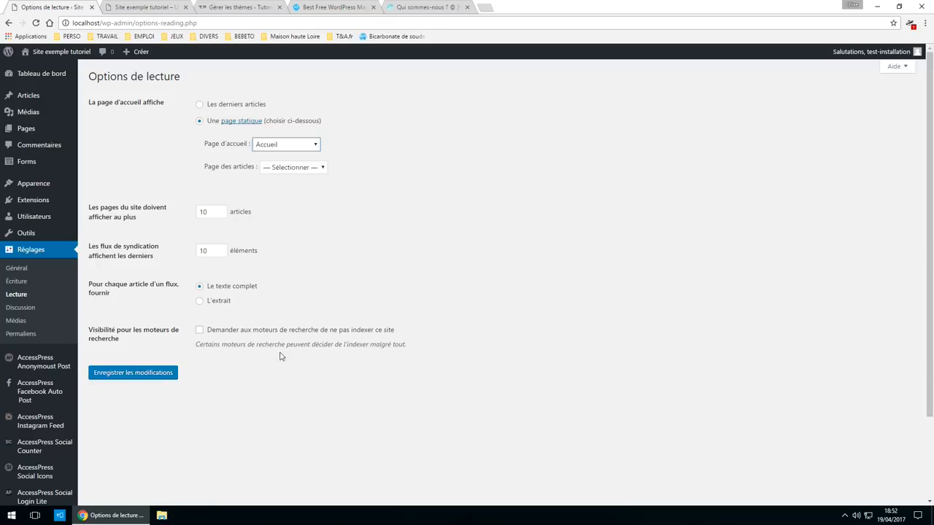
{"action": "left_click", "coordinate": [143, 379]}
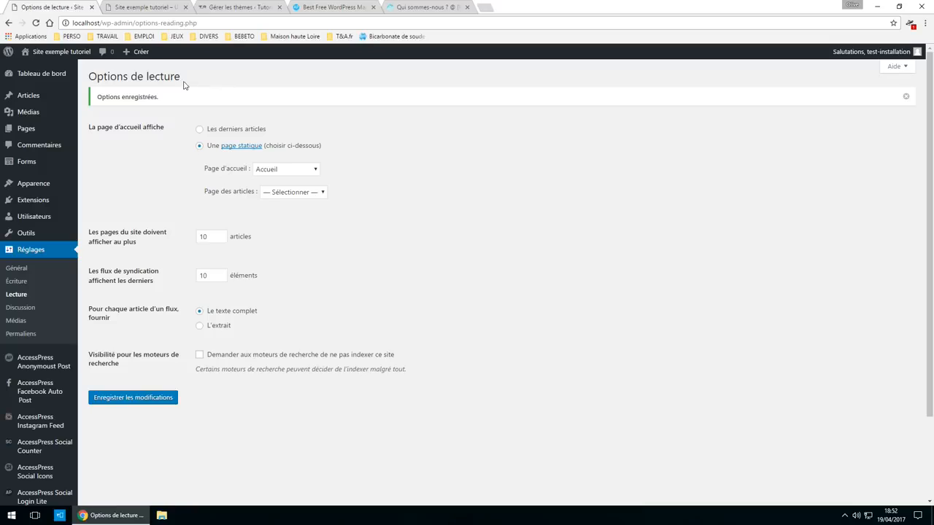
- Reload the localhost site tab to confirm Accueil is now the front page
{"action": "left_click", "coordinate": [125, 10]}
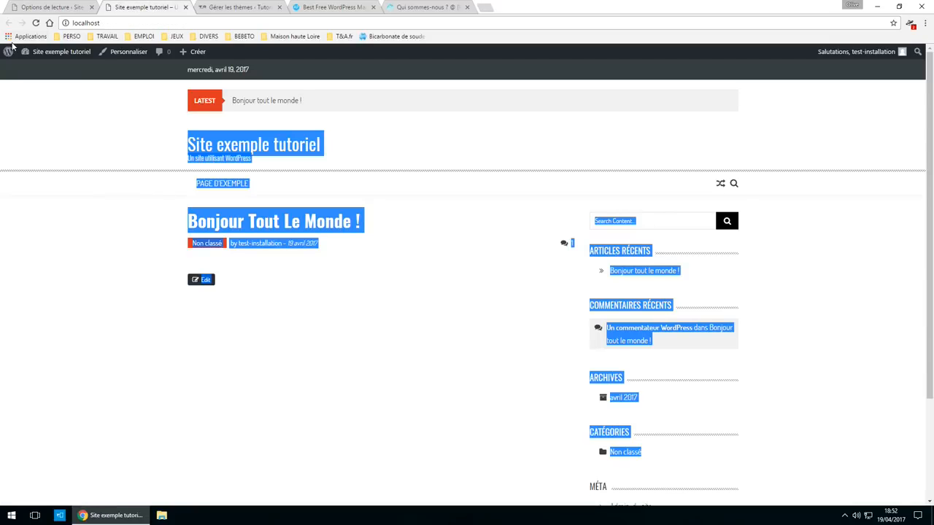
{"action": "left_click", "coordinate": [35, 22]}
{"action": "mouse_move", "coordinate": [43, 52]}
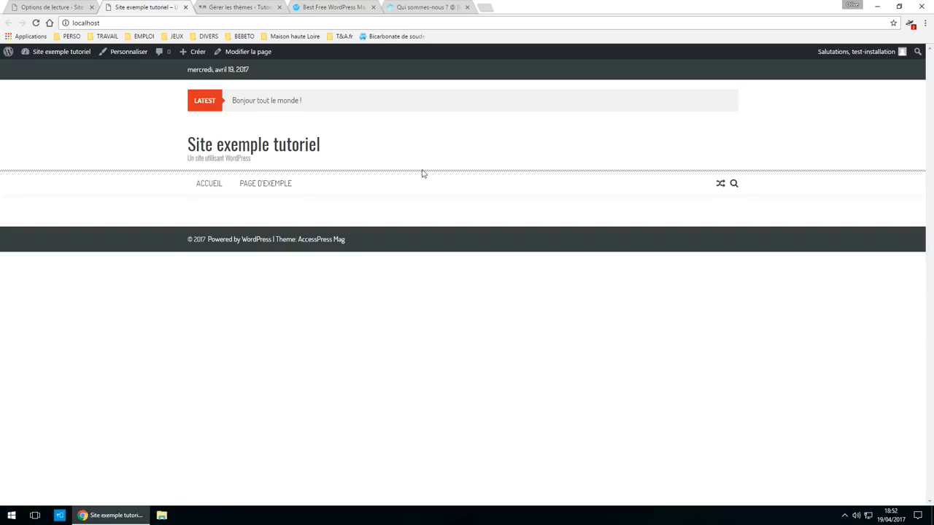
{"action": "left_click", "coordinate": [40, 6]}
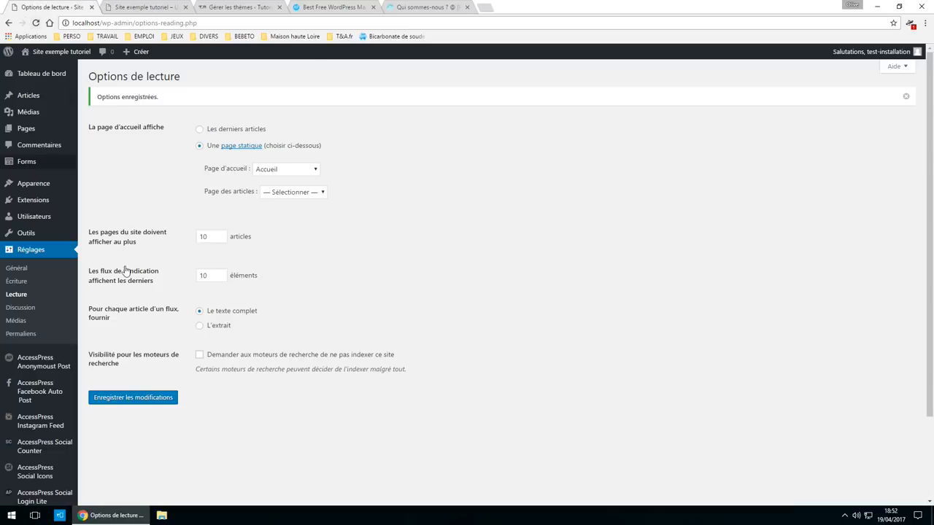
{"action": "left_click", "coordinate": [134, 7]}
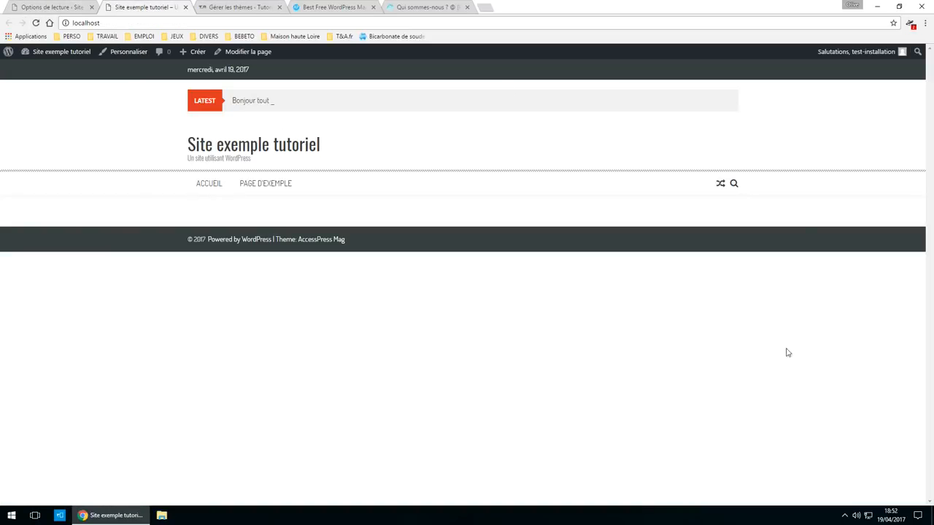
{"action": "left_click", "coordinate": [248, 10]}
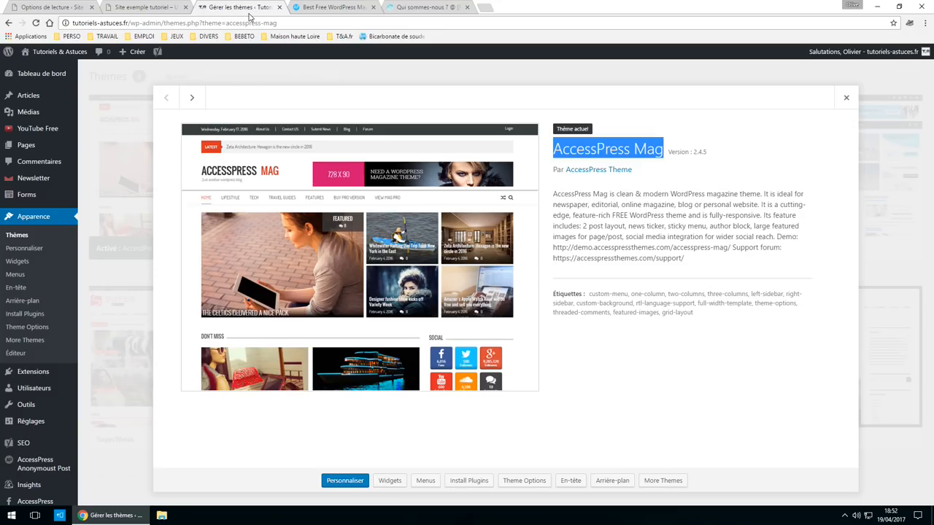
{"action": "left_click", "coordinate": [846, 97]}
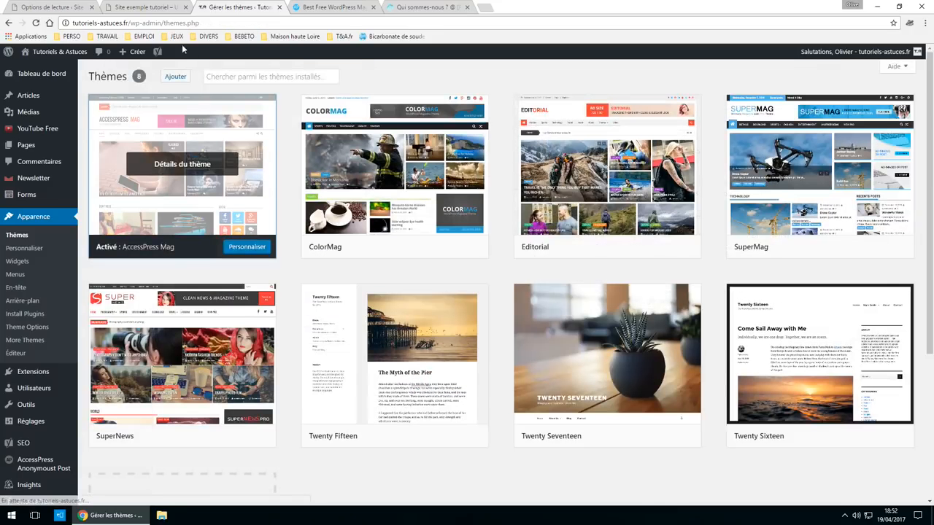
{"action": "mouse_move", "coordinate": [55, 52]}
{"action": "left_click", "coordinate": [59, 70]}
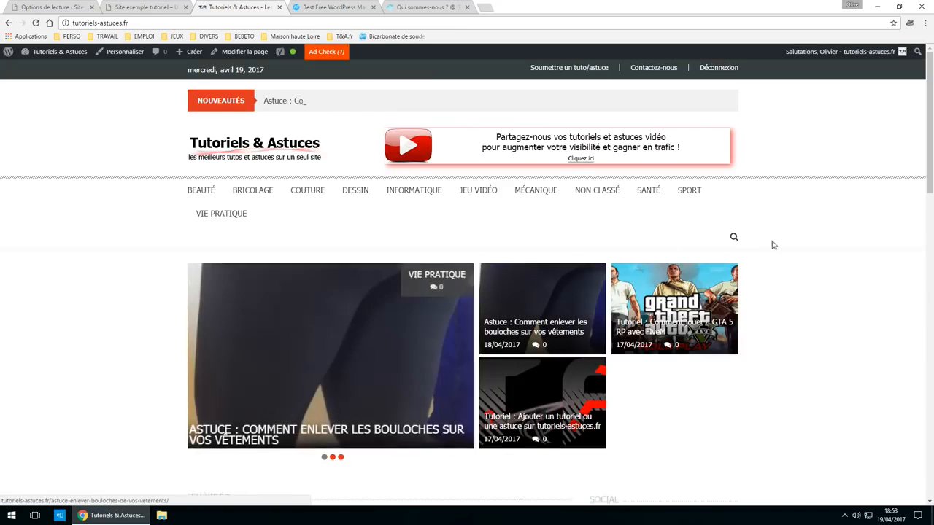
{"action": "scroll", "coordinate": [774, 248], "scroll_direction": "down", "scroll_amount": 4}
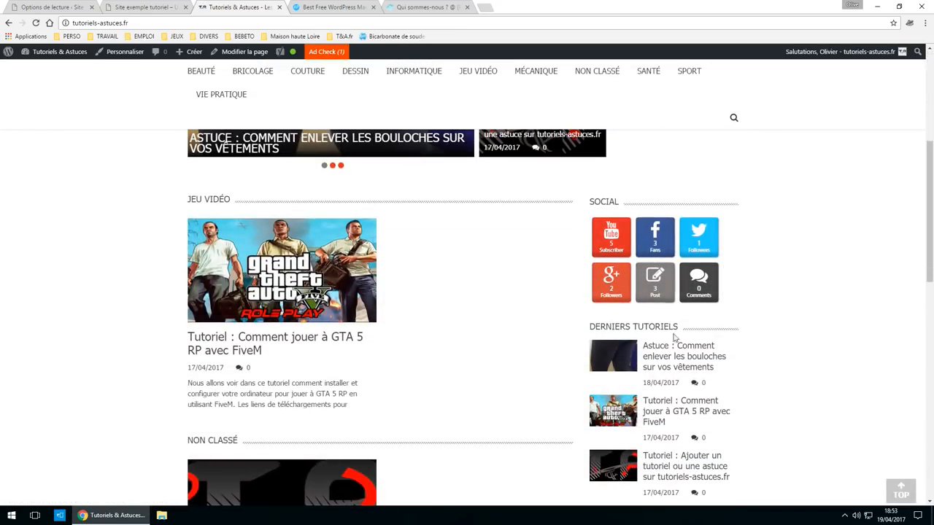
{"action": "scroll", "coordinate": [591, 219], "scroll_direction": "down", "scroll_amount": 2}
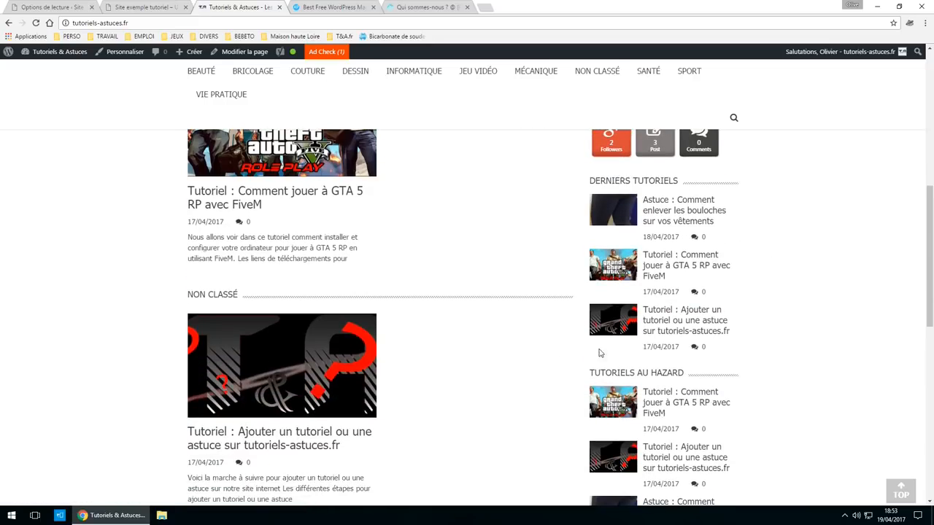
{"action": "scroll", "coordinate": [523, 347], "scroll_direction": "down", "scroll_amount": 2}
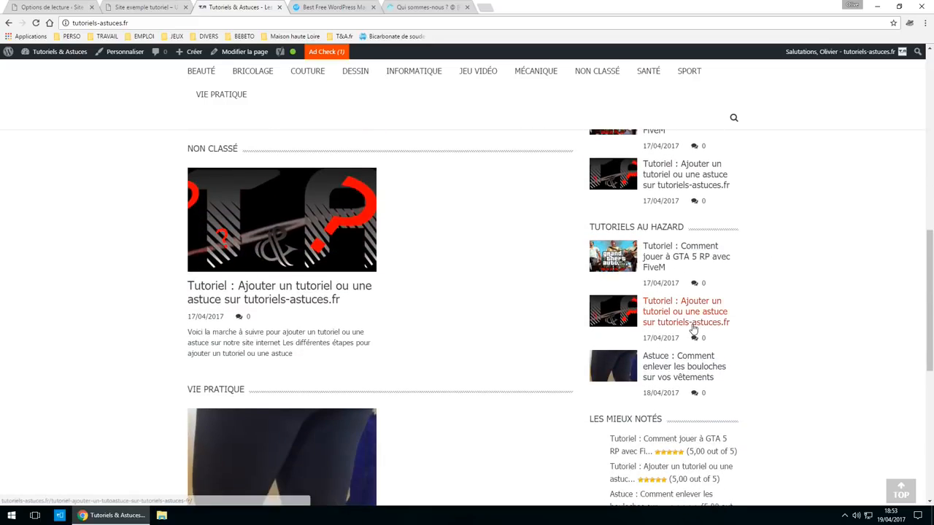
{"action": "scroll", "coordinate": [693, 329], "scroll_direction": "down", "scroll_amount": 3}
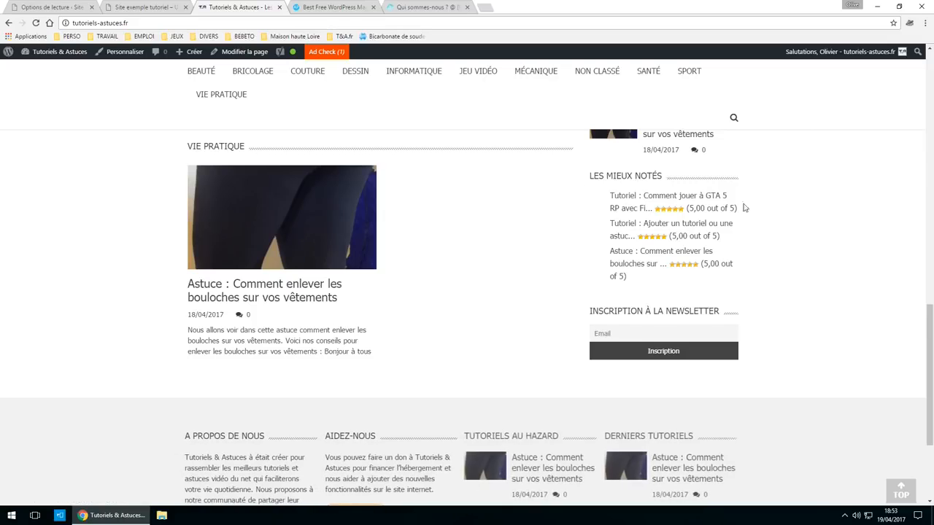
{"action": "scroll", "coordinate": [632, 297], "scroll_direction": "up", "scroll_amount": 10}
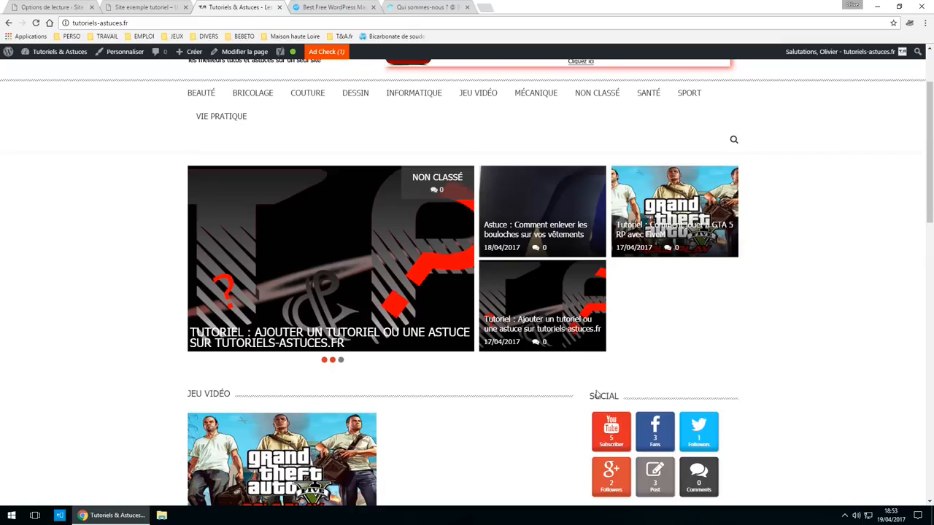
{"action": "scroll", "coordinate": [596, 395], "scroll_direction": "down", "scroll_amount": 2}
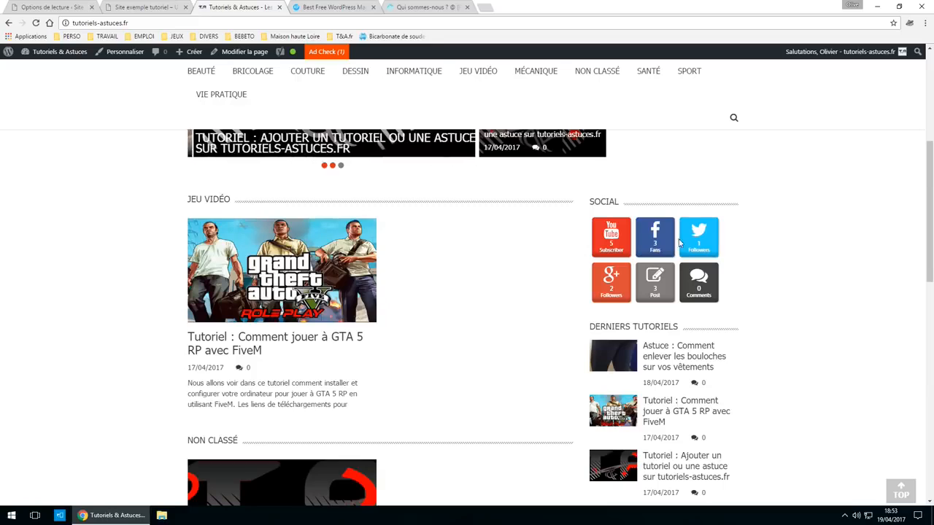
{"action": "scroll", "coordinate": [437, 308], "scroll_direction": "up", "scroll_amount": 3}
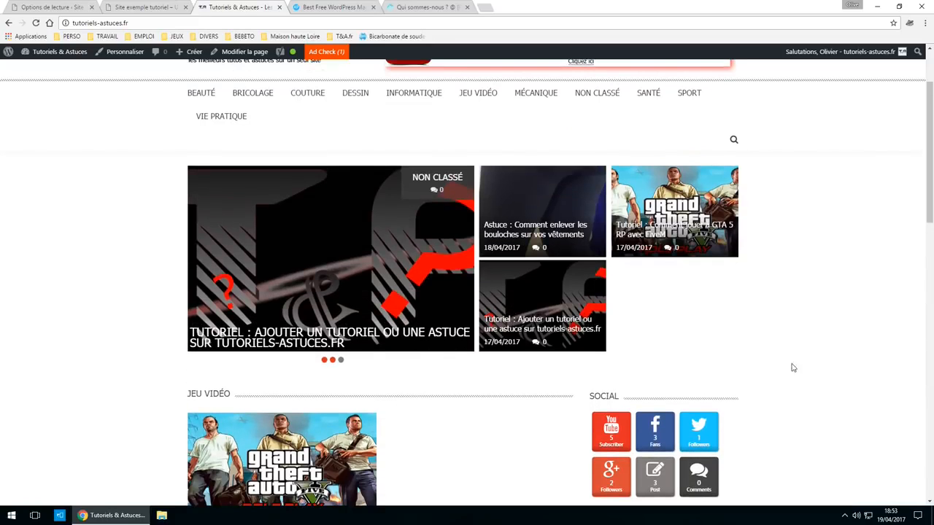
{"action": "scroll", "coordinate": [631, 294], "scroll_direction": "down", "scroll_amount": 4}
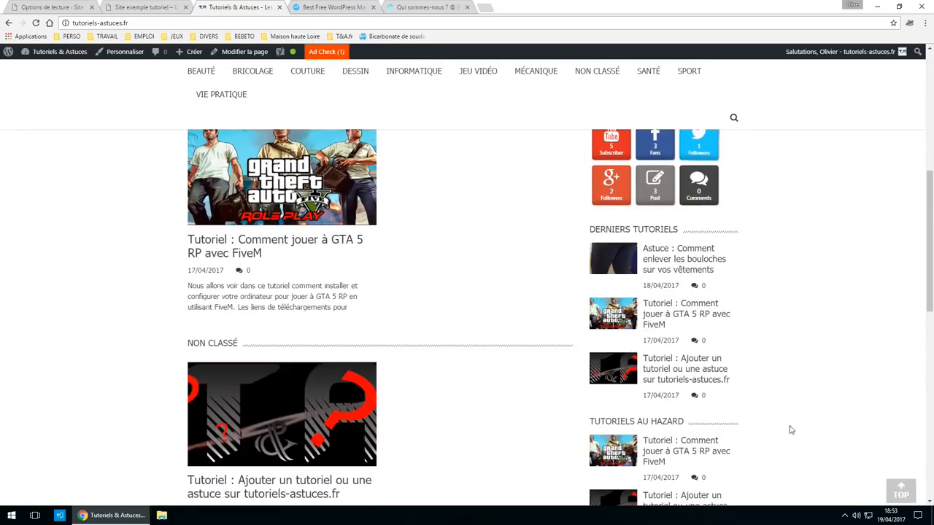
{"action": "left_click", "coordinate": [51, 6]}
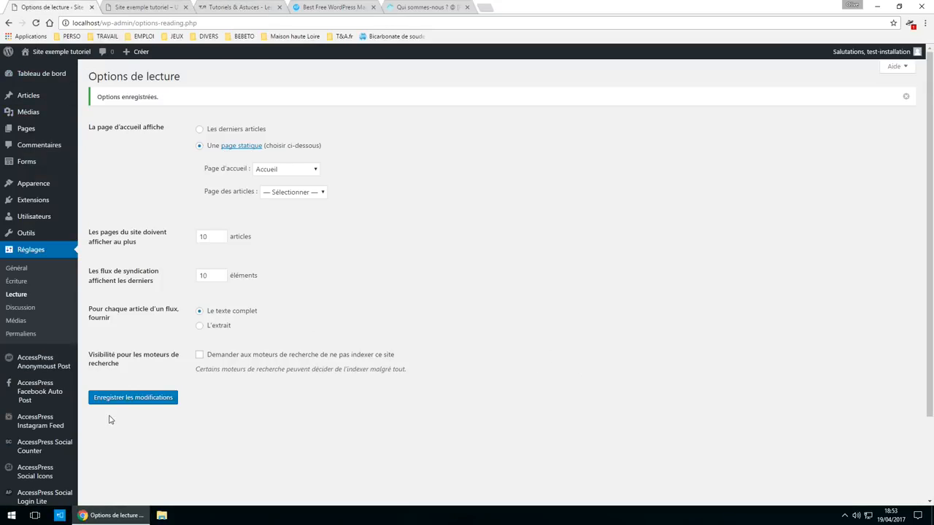
- In Apparence > Personnaliser > Widgets, expand Home top sidebar and open Ajouter un Widget
{"action": "mouse_move", "coordinate": [33, 188]}
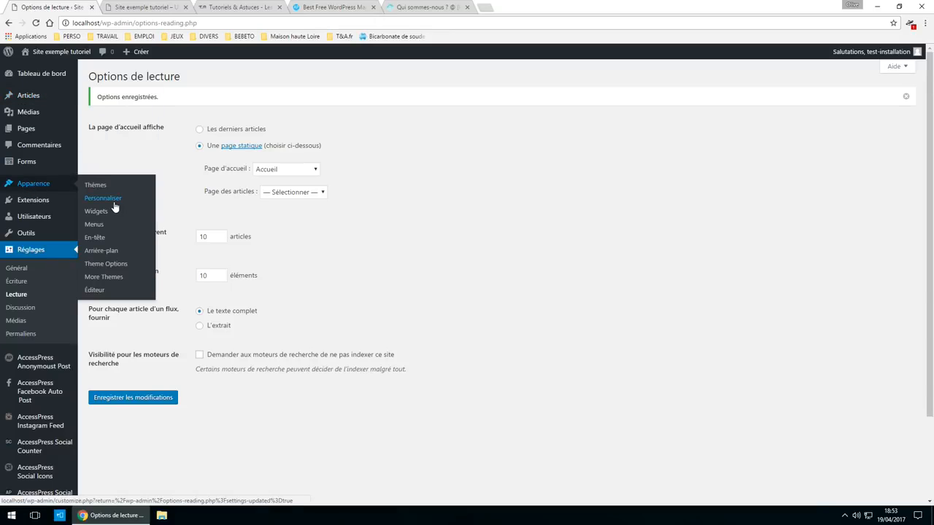
{"action": "left_click", "coordinate": [111, 204]}
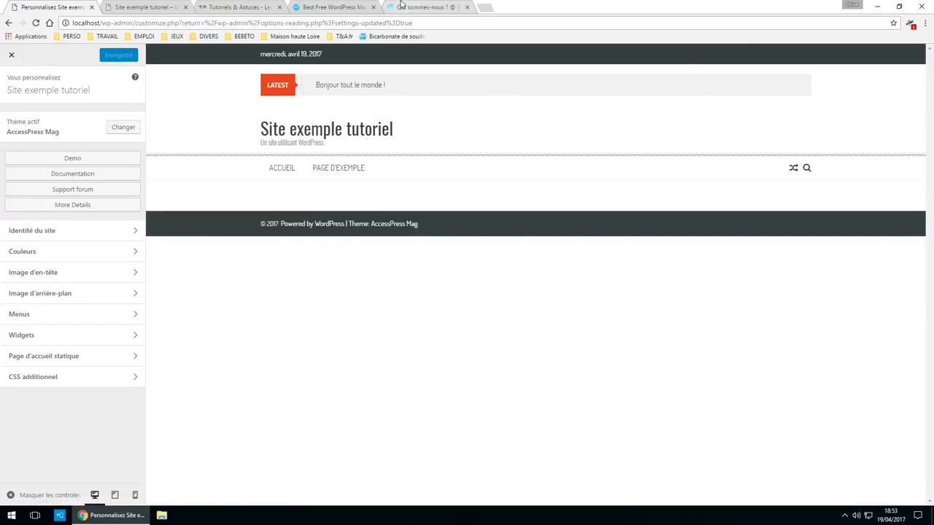
{"action": "left_click", "coordinate": [52, 344]}
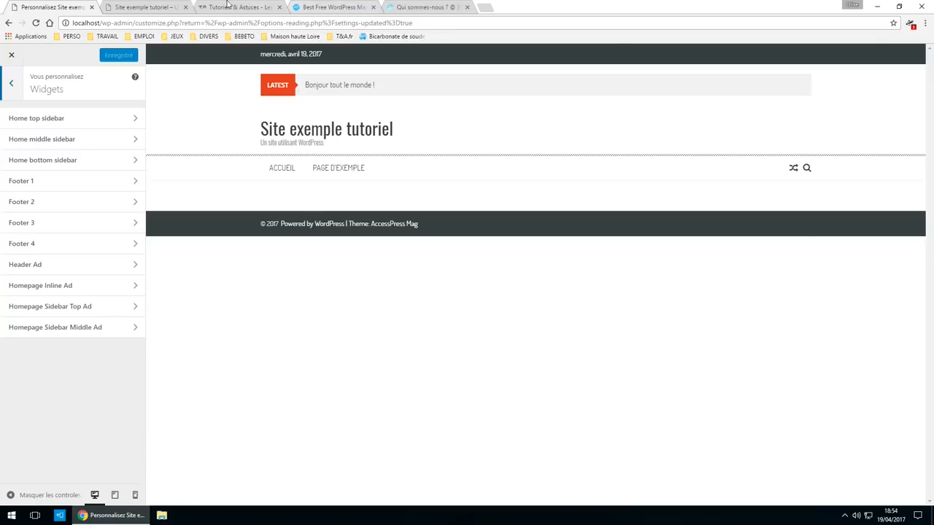
{"action": "left_click", "coordinate": [150, 7]}
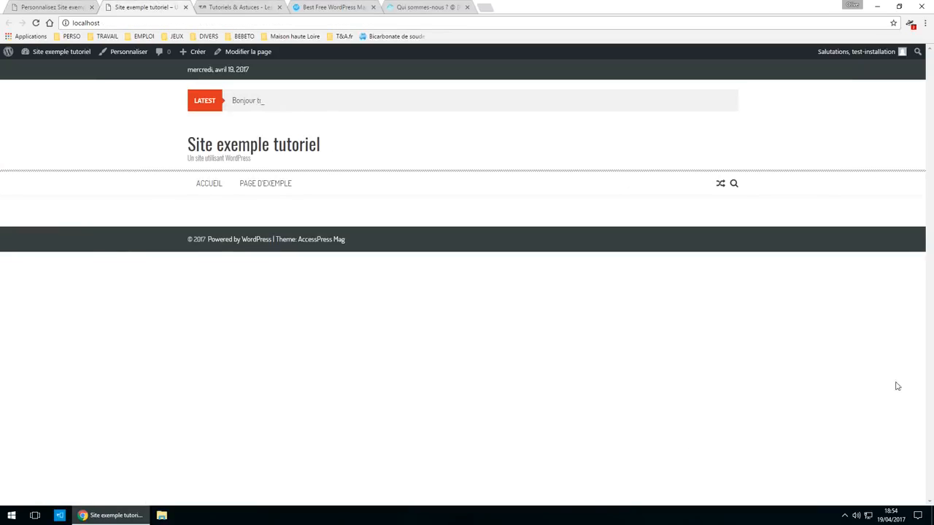
{"action": "left_click", "coordinate": [90, 6]}
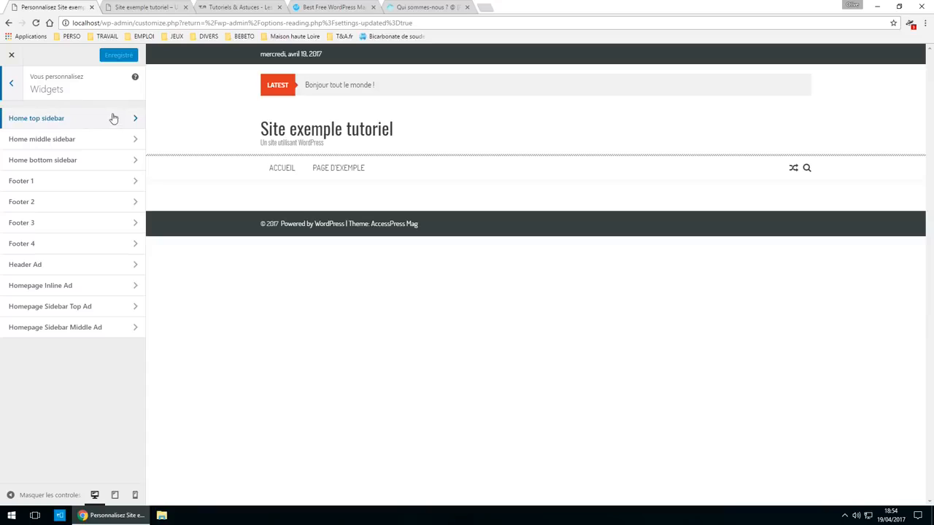
{"action": "left_click", "coordinate": [87, 120]}
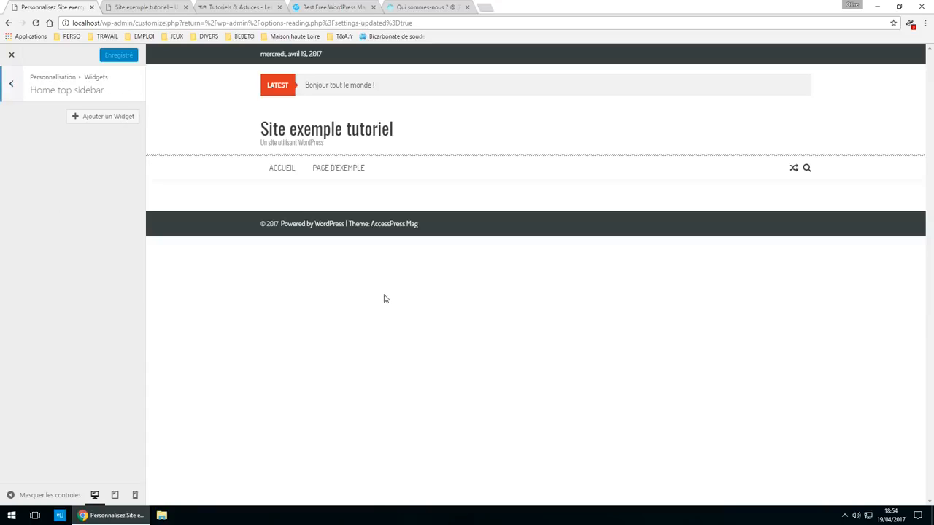
{"action": "left_click", "coordinate": [97, 117]}
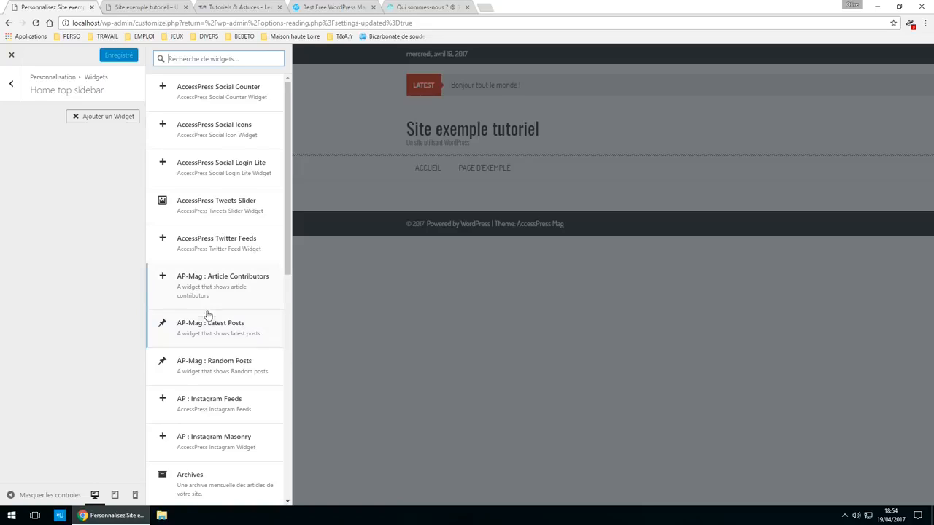
- Add an AP-Mag : Latest Posts widget titled 'Les derniers articles' showing 3 posts
{"action": "left_click", "coordinate": [163, 327]}
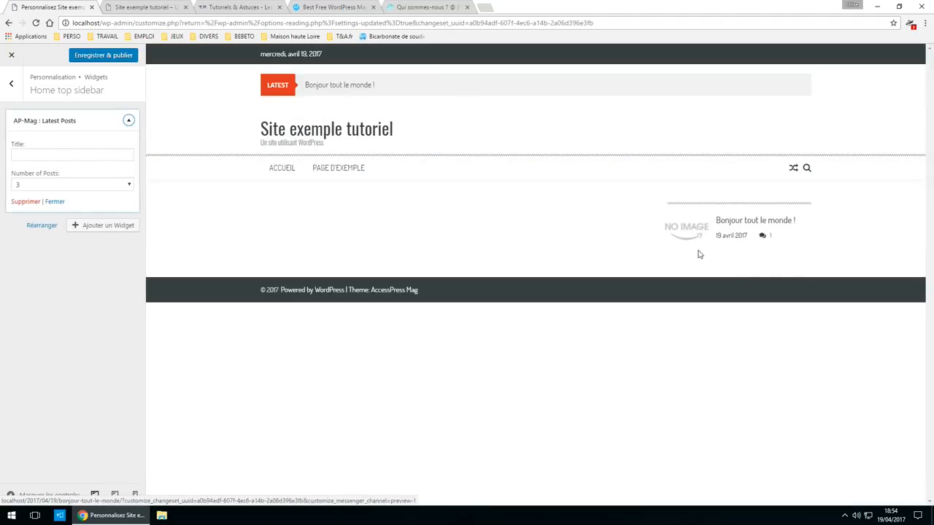
{"action": "left_click", "coordinate": [54, 154]}
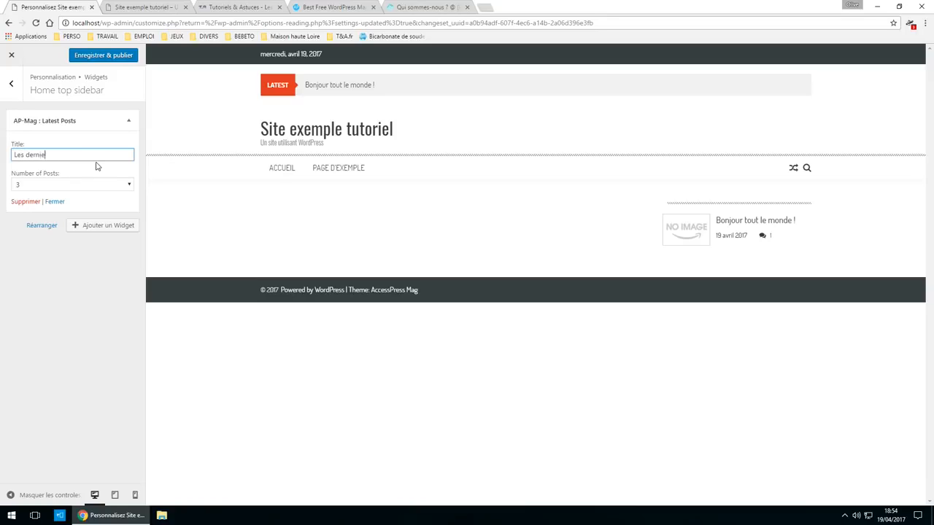
{"action": "type", "text": "ticles"}
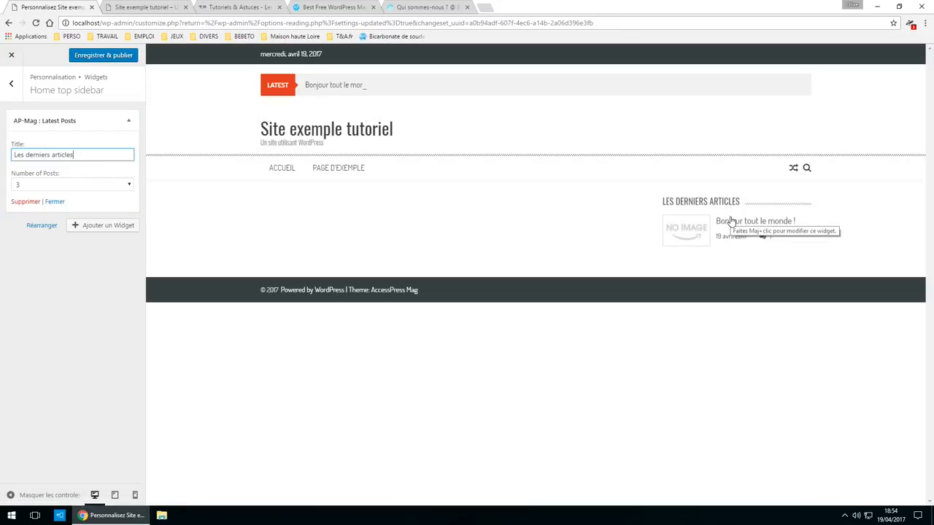
{"action": "left_click", "coordinate": [64, 187]}
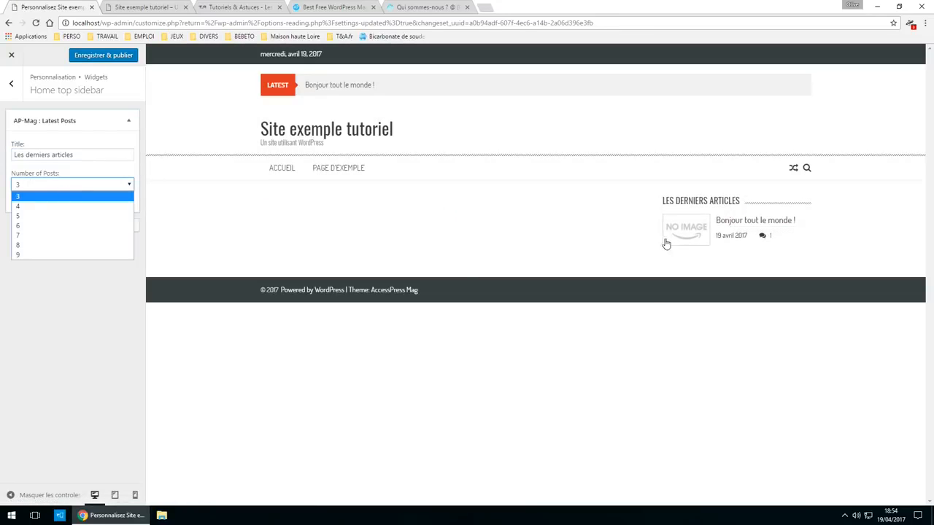
{"action": "left_click", "coordinate": [67, 198]}
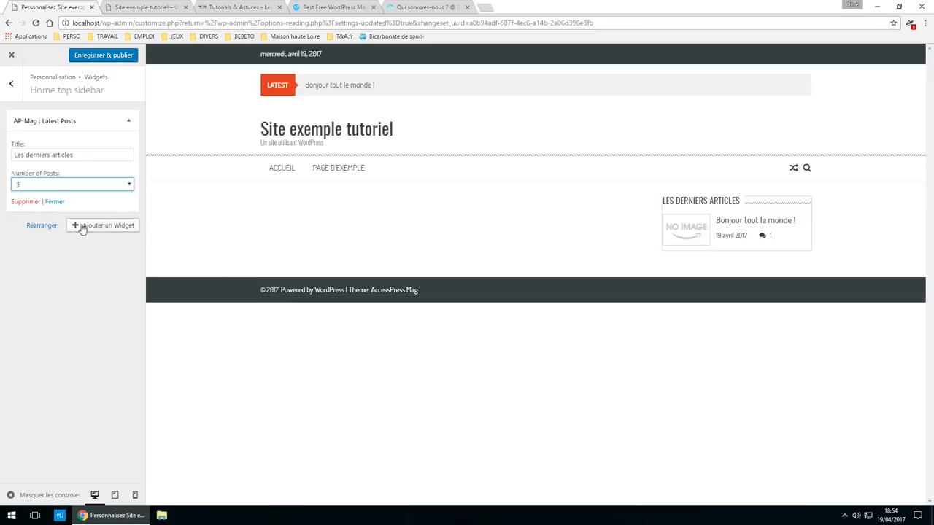
- Publish the widget with Enregistrer & publier and reload the live site to check it
{"action": "left_click", "coordinate": [115, 58]}
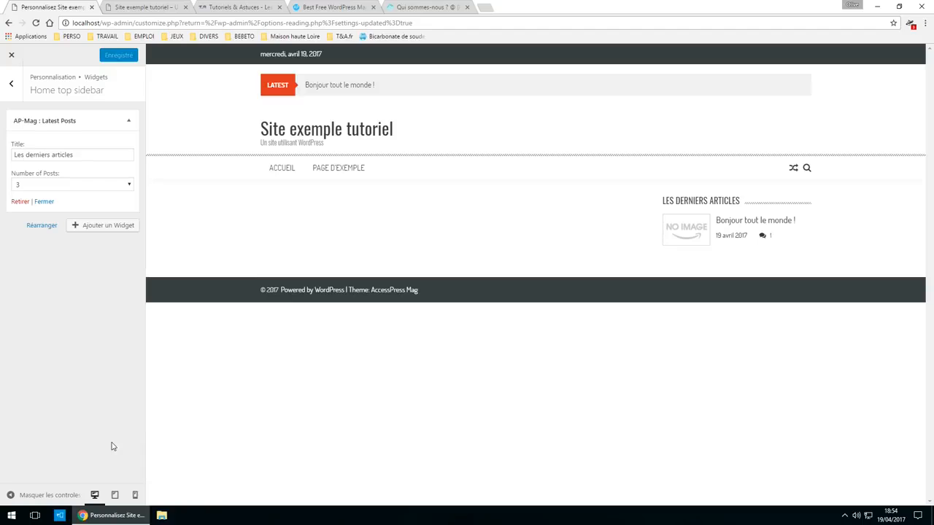
{"action": "left_click", "coordinate": [135, 8]}
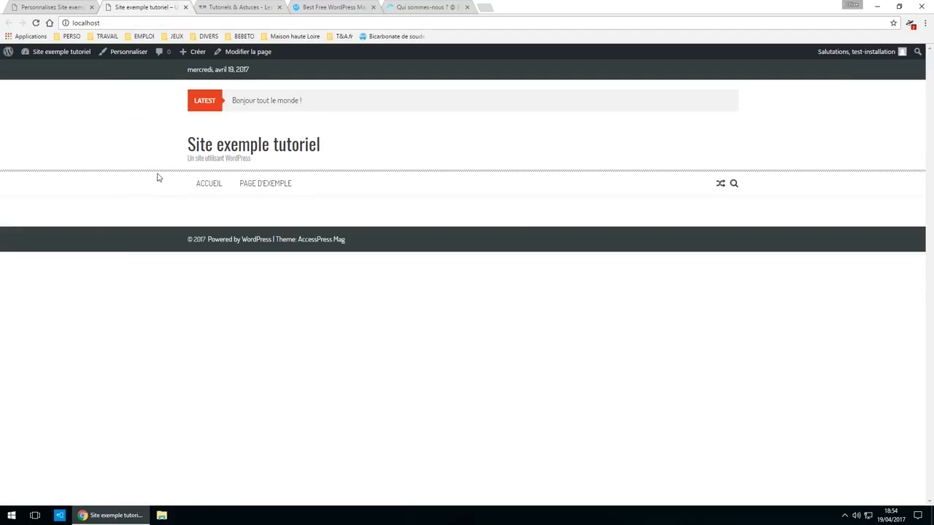
{"action": "left_click", "coordinate": [36, 22]}
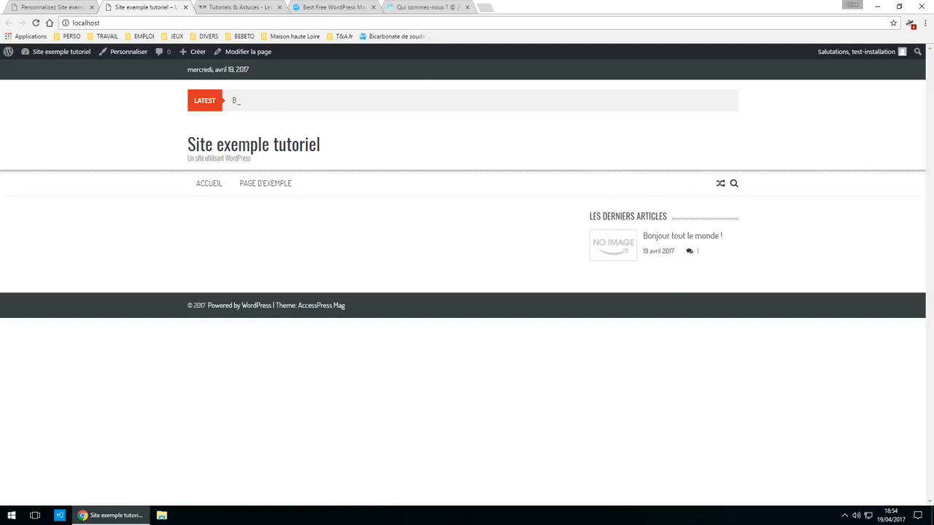
{"action": "left_click", "coordinate": [62, 7]}
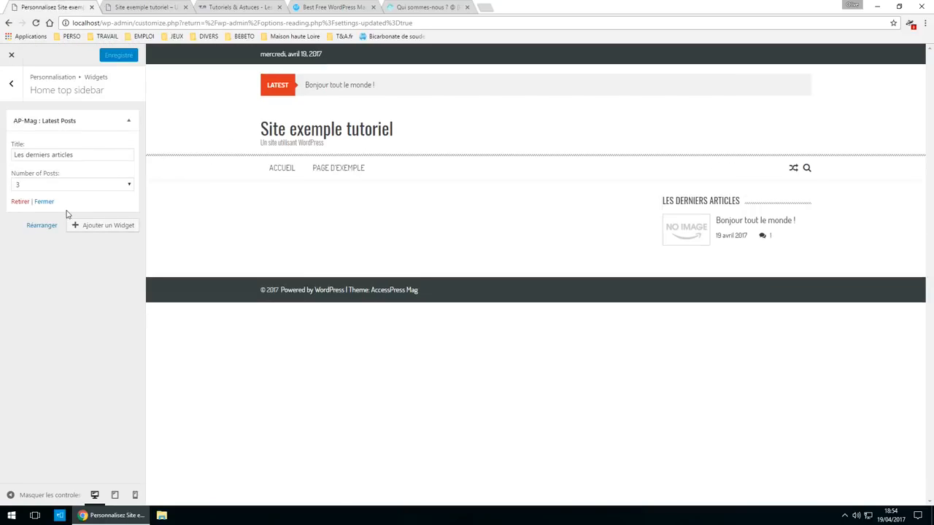
- Browse the Ajouter un Widget catalogue without adding another widget
{"action": "left_click", "coordinate": [120, 226]}
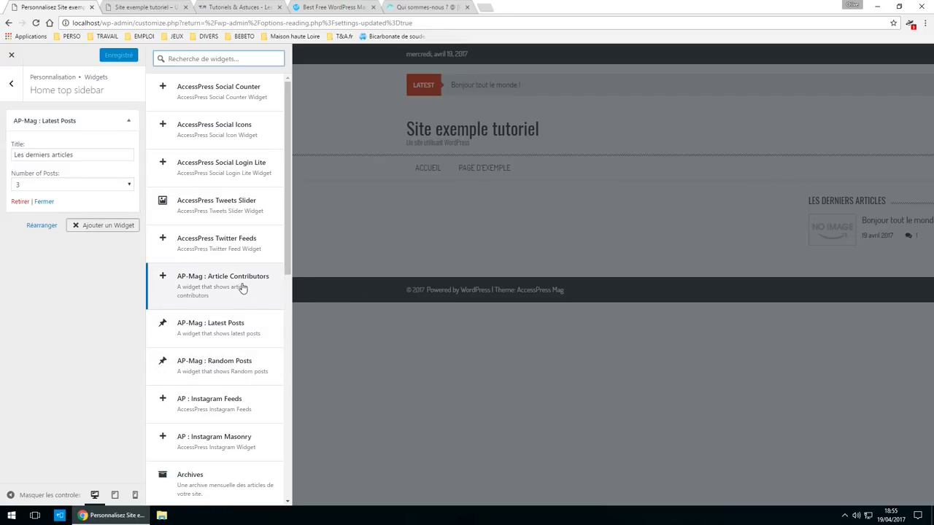
{"action": "scroll", "coordinate": [219, 292], "scroll_direction": "down", "scroll_amount": 2}
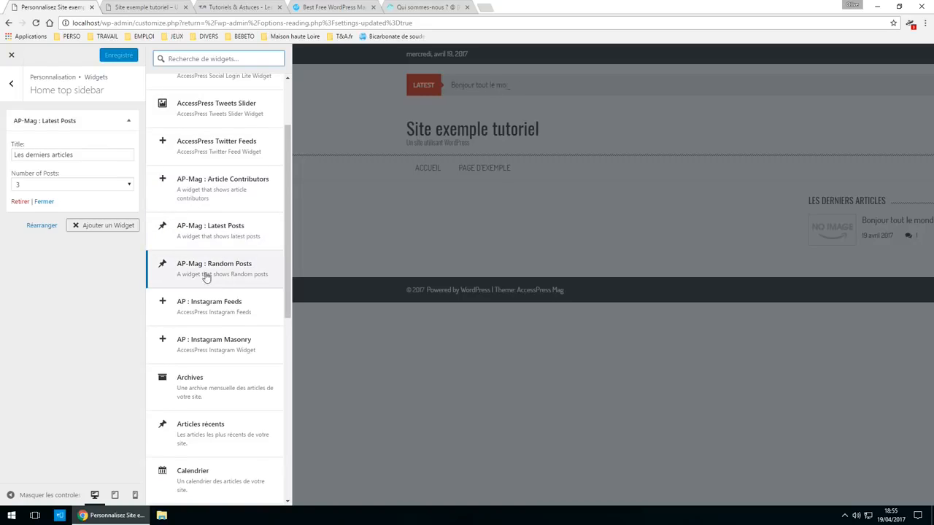
{"action": "scroll", "coordinate": [219, 350], "scroll_direction": "down", "scroll_amount": 1}
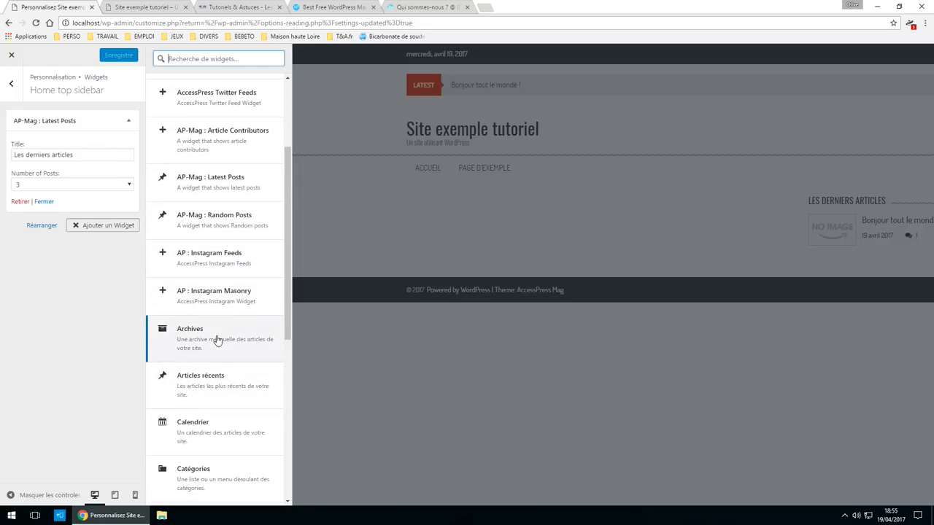
{"action": "scroll", "coordinate": [263, 340], "scroll_direction": "down", "scroll_amount": 7}
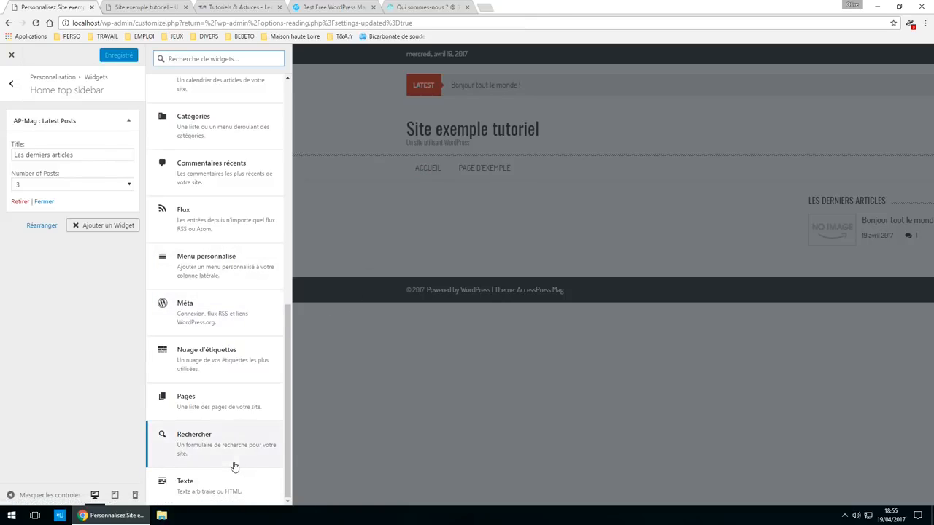
{"action": "scroll", "coordinate": [219, 364], "scroll_direction": "up", "scroll_amount": 5}
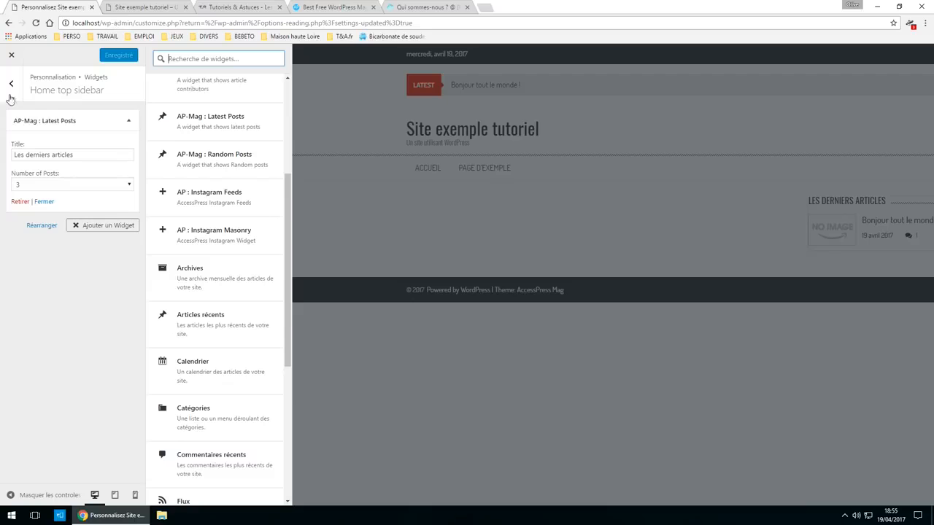
- Close the Customizer and view the live homepage showing the Les derniers articles widget
{"action": "left_click", "coordinate": [11, 55]}
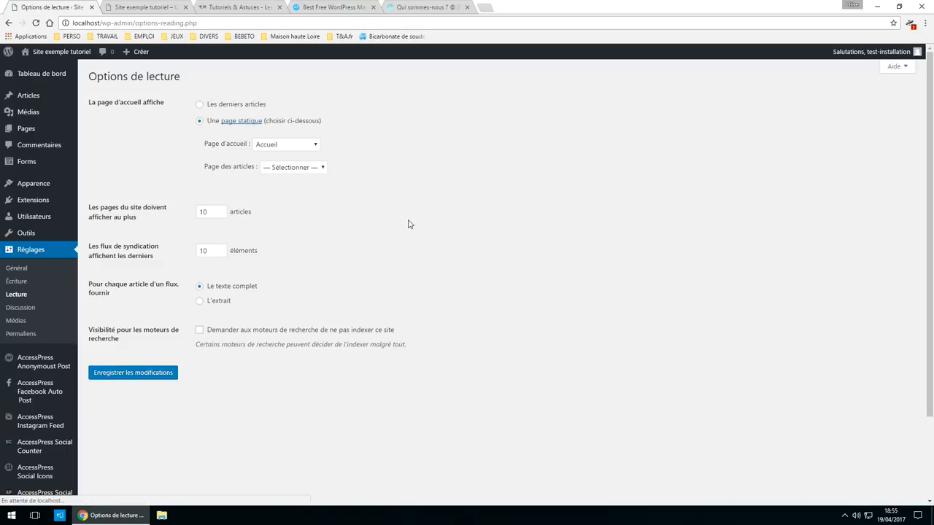
{"action": "scroll", "coordinate": [304, 343], "scroll_direction": "down", "scroll_amount": 3}
{"action": "scroll", "coordinate": [269, 354], "scroll_direction": "up", "scroll_amount": 3}
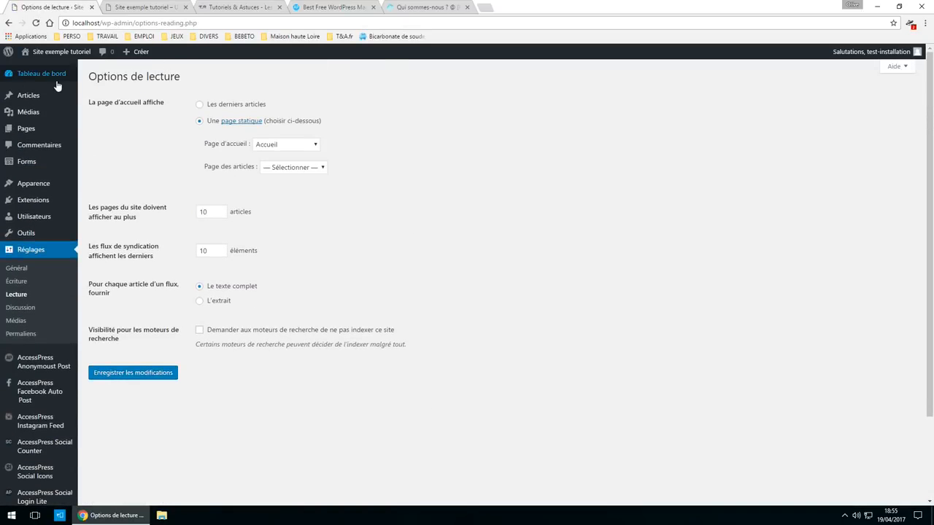
{"action": "left_click", "coordinate": [54, 78]}
{"action": "left_click", "coordinate": [158, 9]}
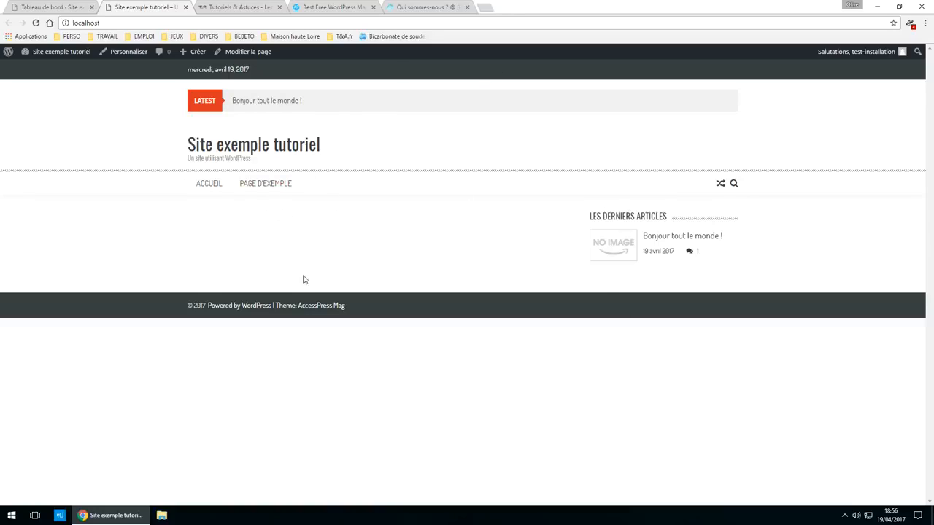
- Create an empty navigation menu named 'Menu principal' under Apparence > Menus
{"action": "left_click", "coordinate": [51, 7]}
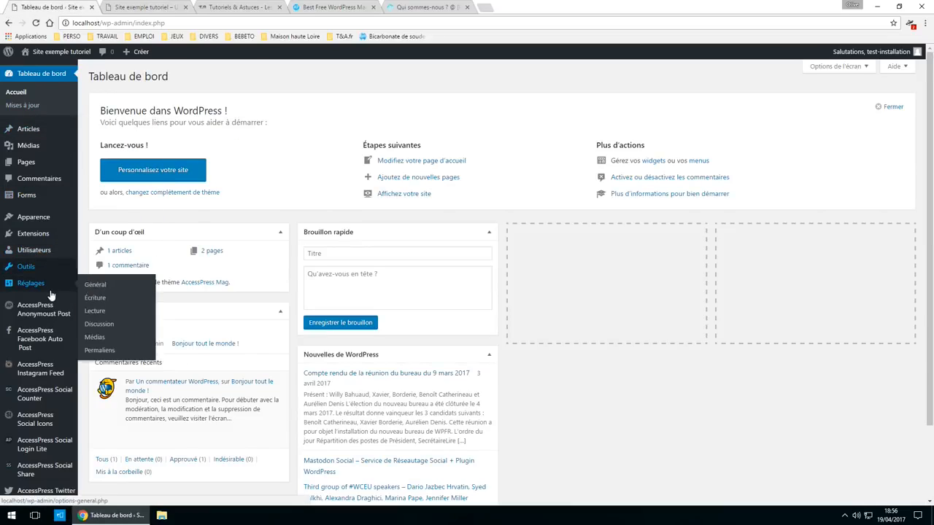
{"action": "mouse_move", "coordinate": [53, 217]}
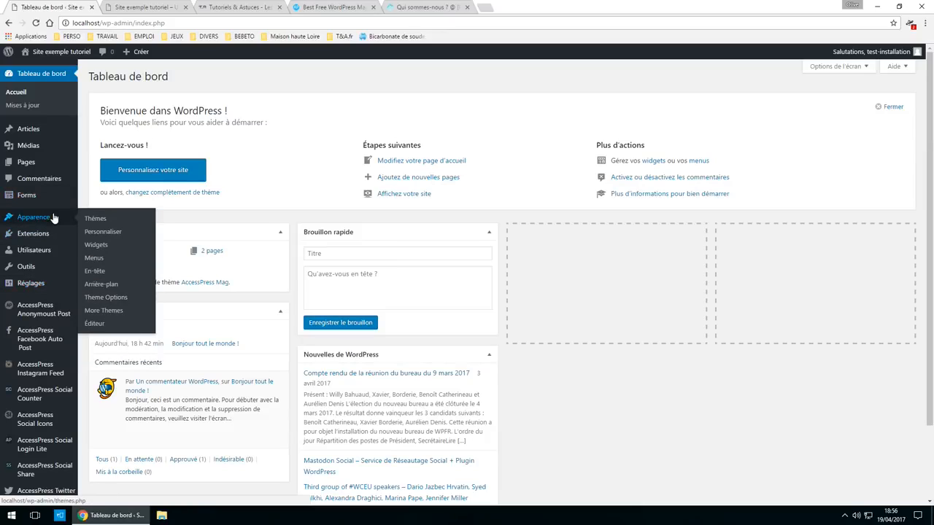
{"action": "left_click", "coordinate": [107, 259]}
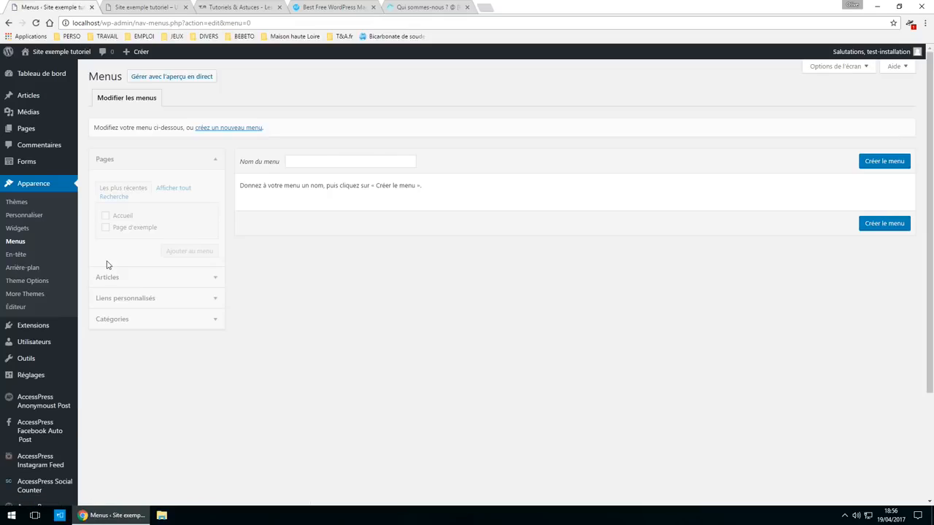
{"action": "left_click", "coordinate": [319, 159]}
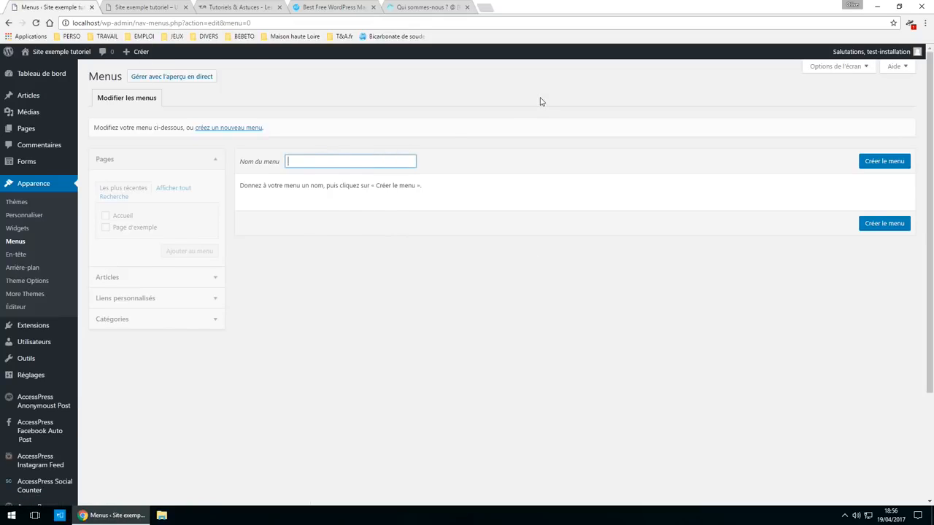
{"action": "type", "text": "Menu principal"}
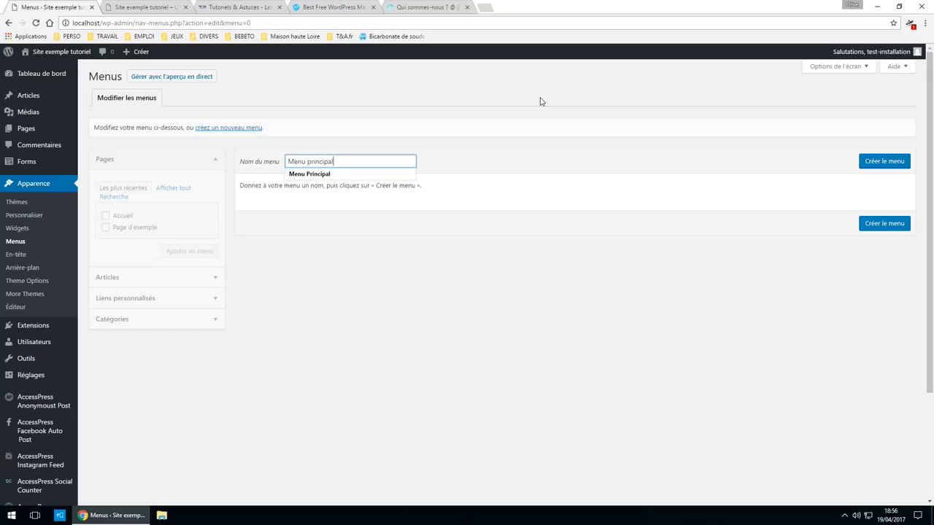
{"action": "left_click", "coordinate": [881, 164]}
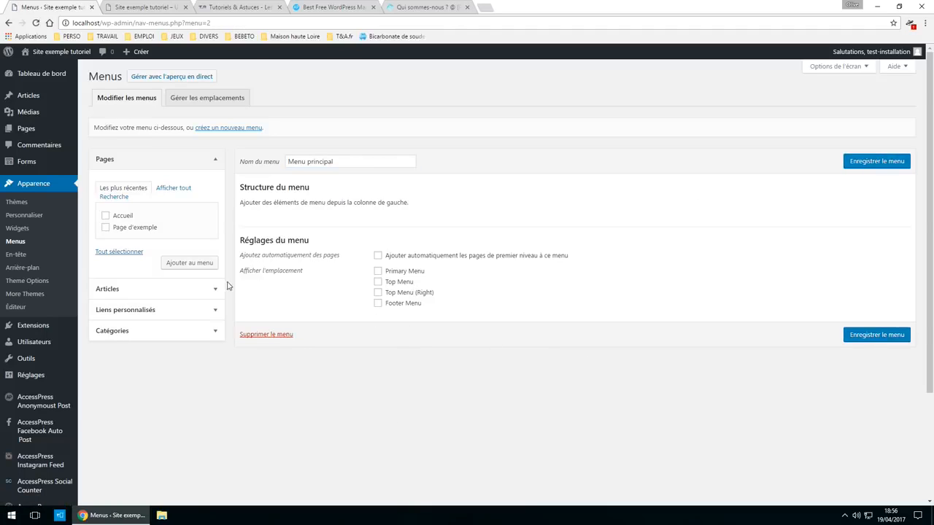
- Assign Menu principal to Primary Menu, test then untick Top Menu, checking the front page
{"action": "left_click", "coordinate": [407, 271]}
{"action": "left_click", "coordinate": [146, 7]}
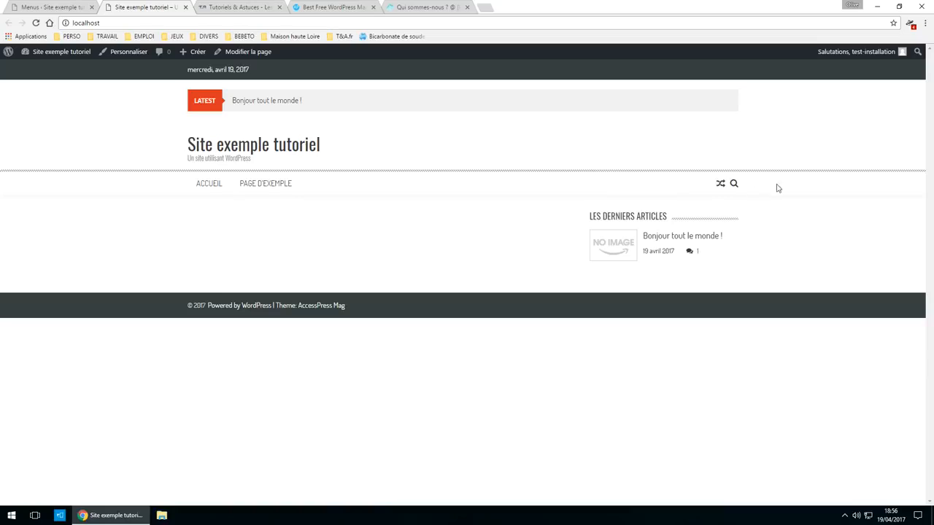
{"action": "left_click", "coordinate": [30, 6]}
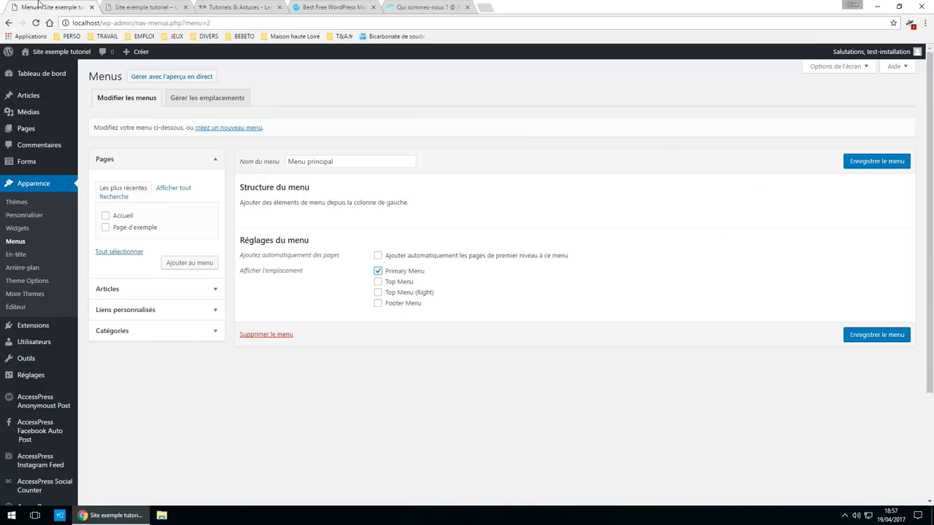
{"action": "left_click", "coordinate": [409, 283]}
{"action": "left_click", "coordinate": [146, 8]}
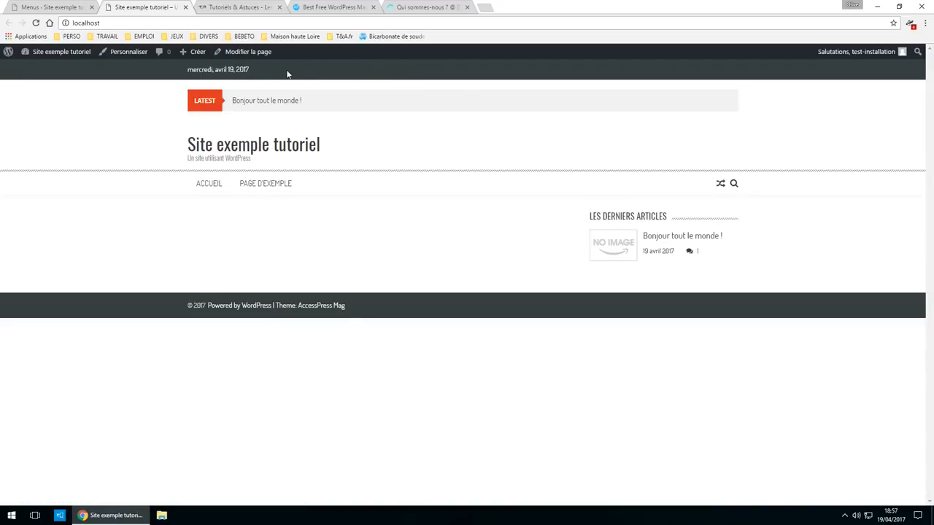
{"action": "left_click", "coordinate": [54, 7]}
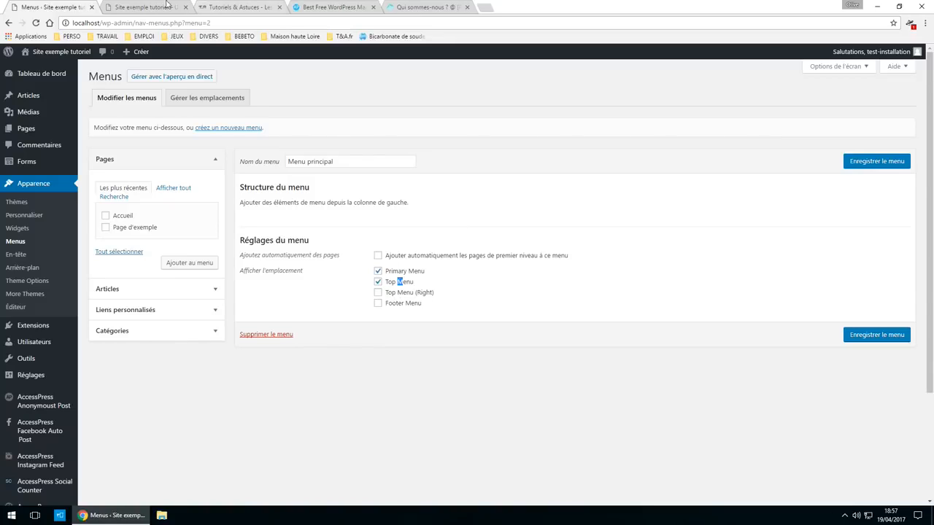
{"action": "left_click", "coordinate": [145, 7]}
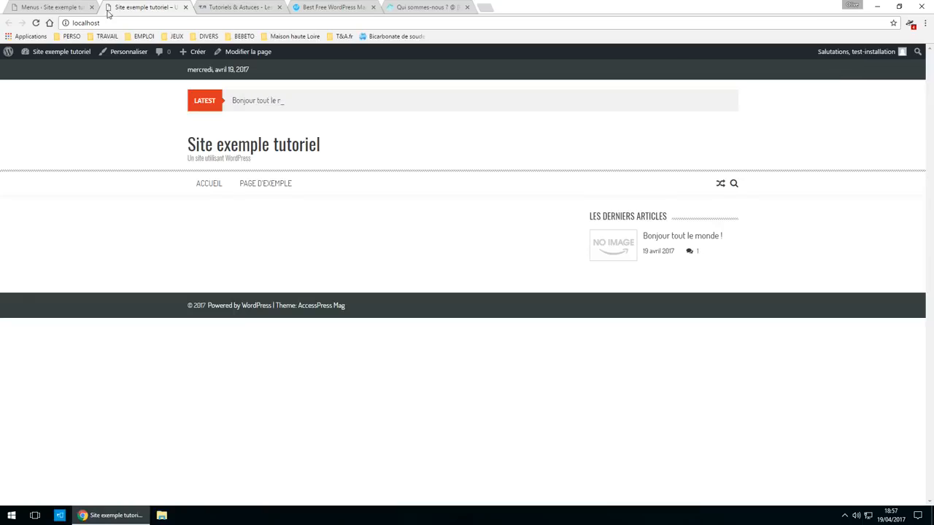
{"action": "left_click", "coordinate": [44, 7]}
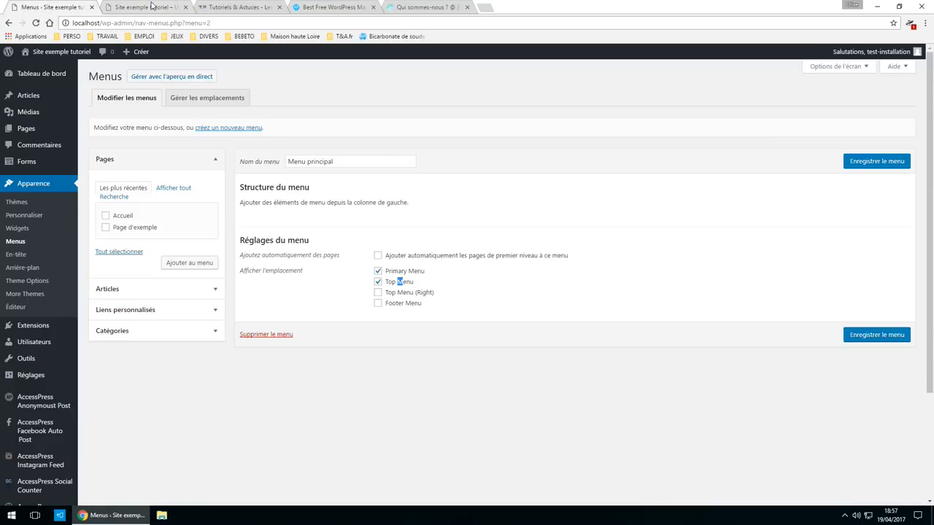
{"action": "left_click", "coordinate": [152, 7]}
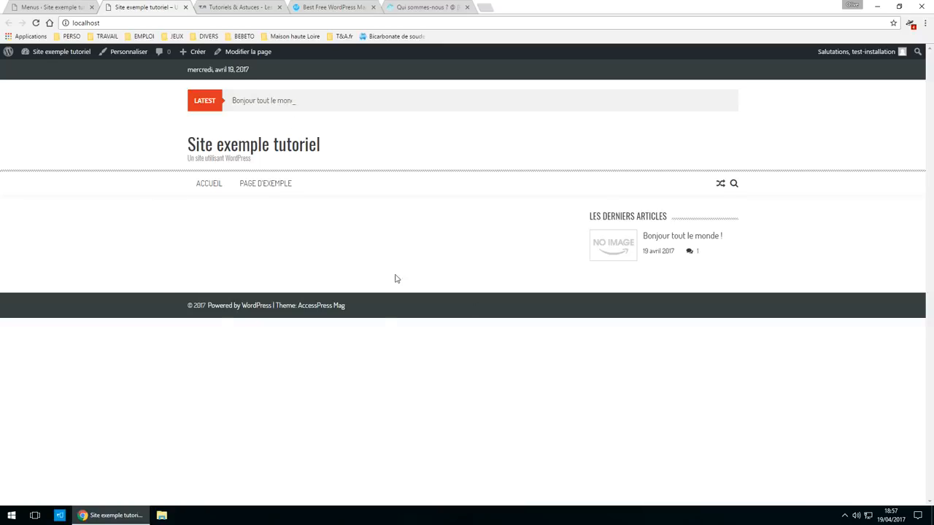
{"action": "left_click", "coordinate": [42, 7]}
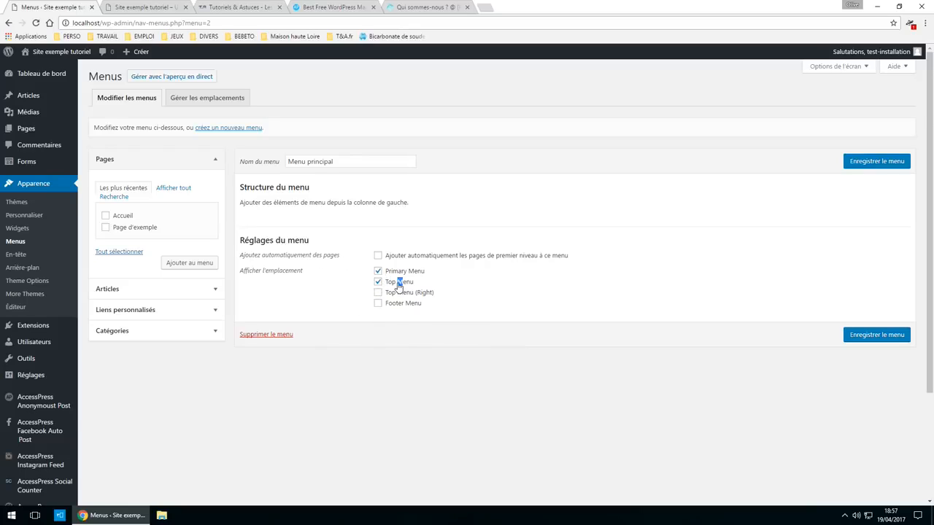
{"action": "left_click", "coordinate": [149, 7]}
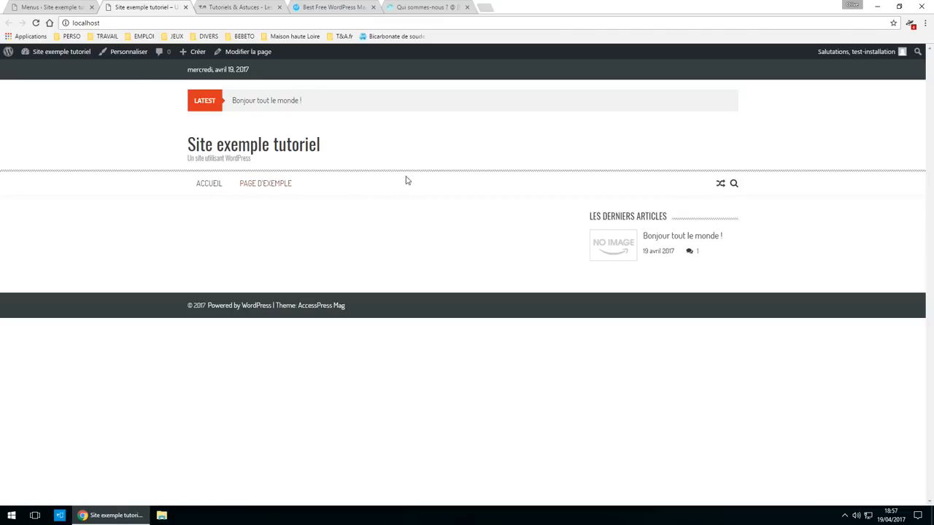
{"action": "left_click", "coordinate": [48, 6]}
{"action": "left_click", "coordinate": [379, 282]}
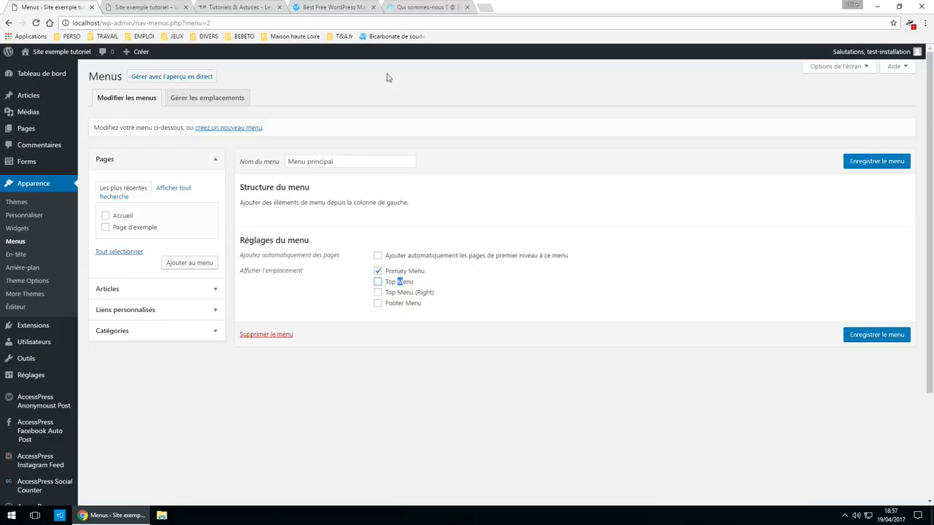
- Expand the menu's Catégories box to show all categories, then go to Articles > Catégories
{"action": "left_click", "coordinate": [168, 338]}
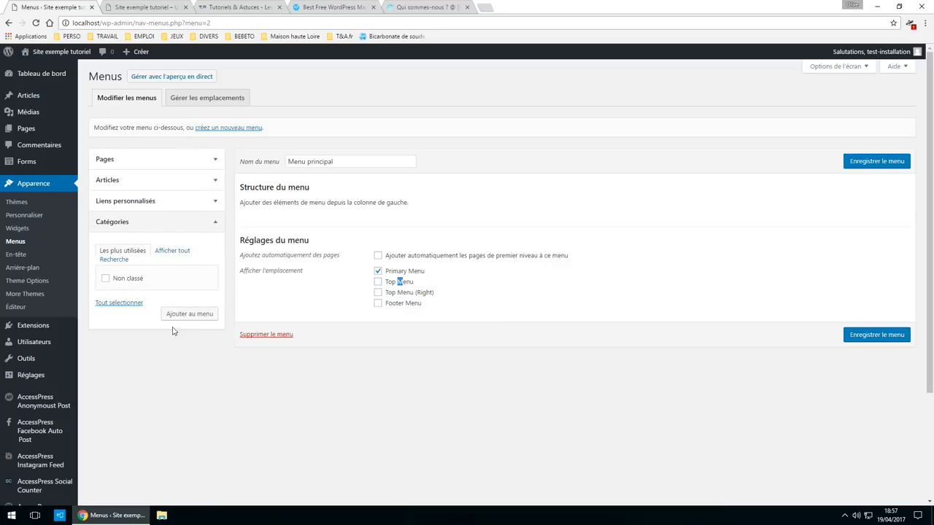
{"action": "left_click", "coordinate": [181, 253]}
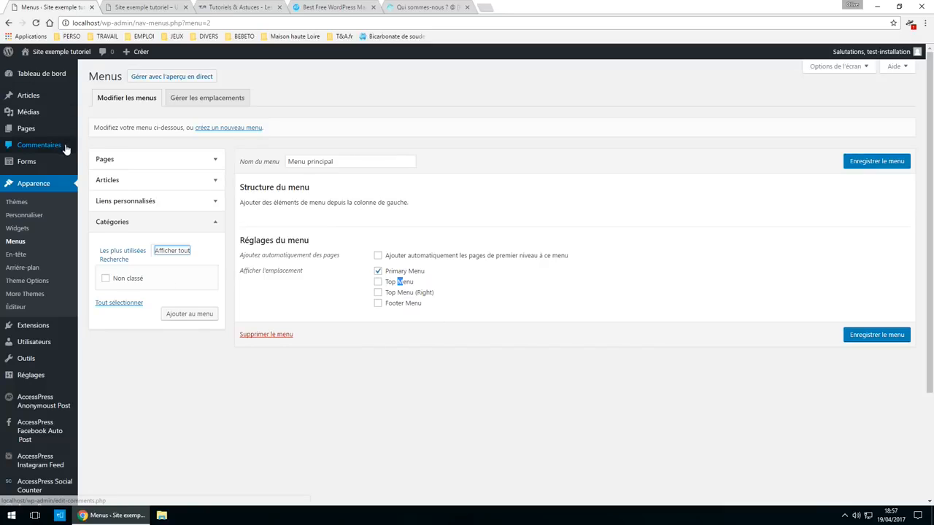
{"action": "mouse_move", "coordinate": [46, 136]}
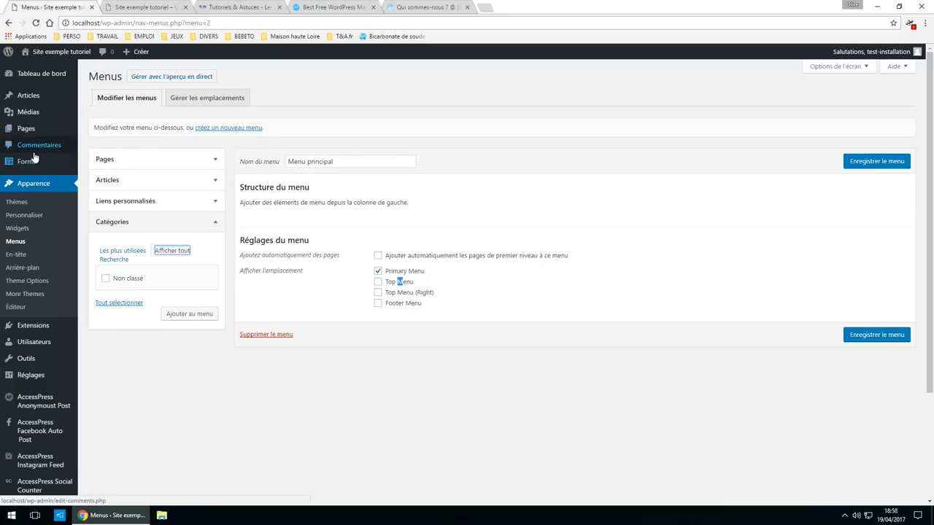
{"action": "mouse_move", "coordinate": [38, 102]}
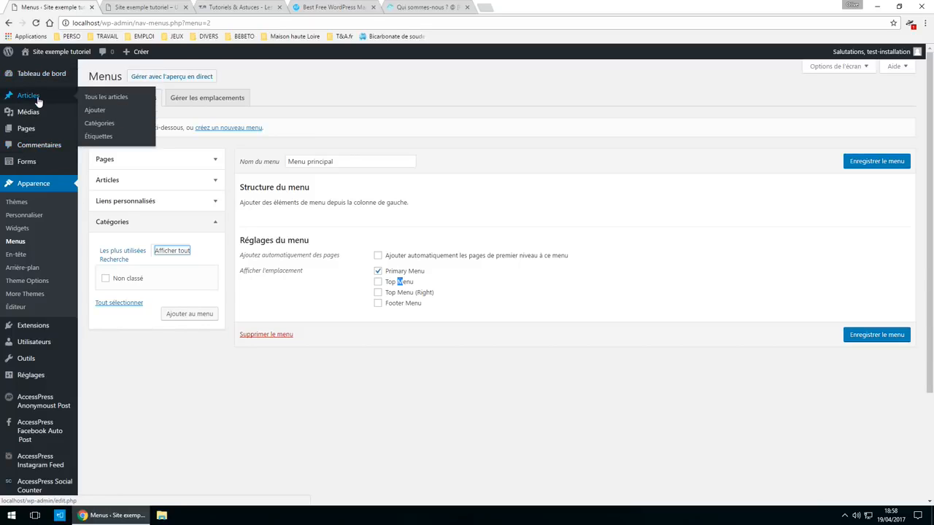
{"action": "left_click", "coordinate": [113, 130]}
- Add a 'Jeu vidéo' category and a 'PS4' subcategory with Jeu vidéo as parent
{"action": "left_click", "coordinate": [511, 88]}
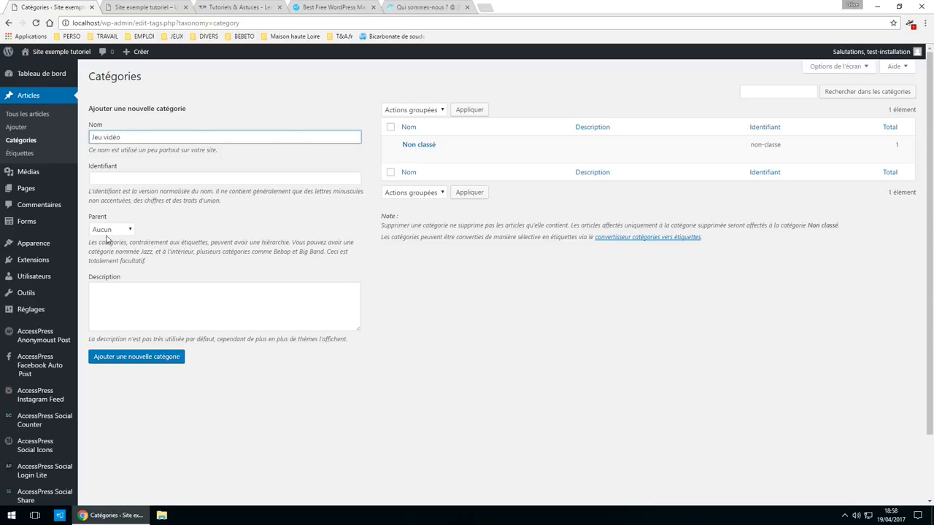
{"action": "left_click", "coordinate": [143, 365]}
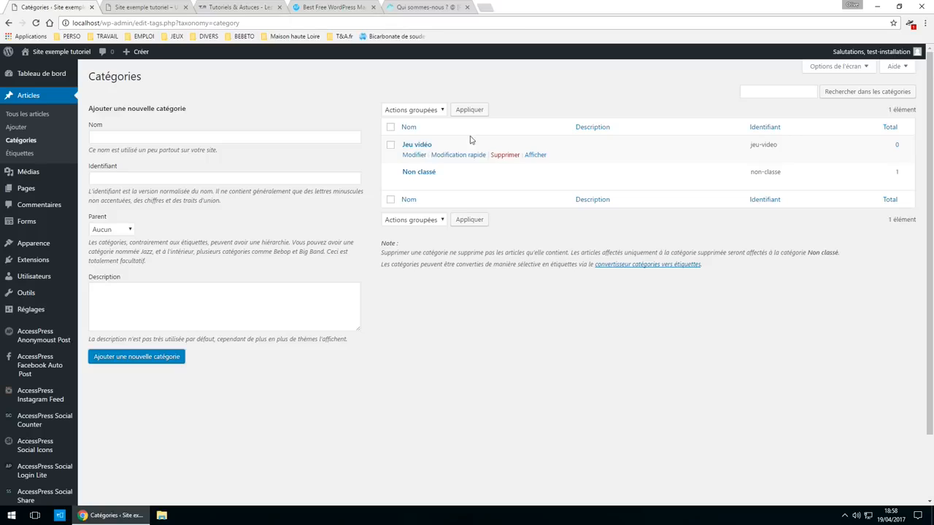
{"action": "mouse_move", "coordinate": [407, 185]}
{"action": "mouse_move", "coordinate": [420, 150]}
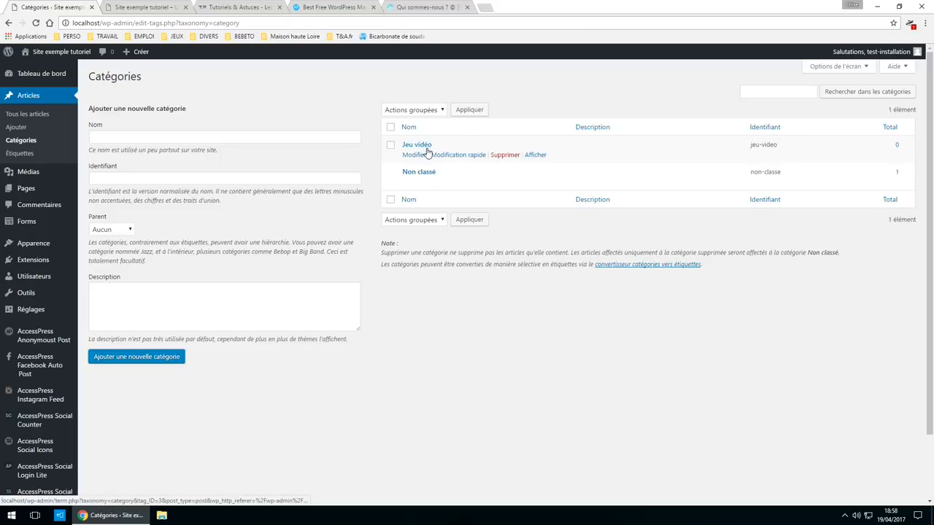
{"action": "left_click", "coordinate": [107, 136]}
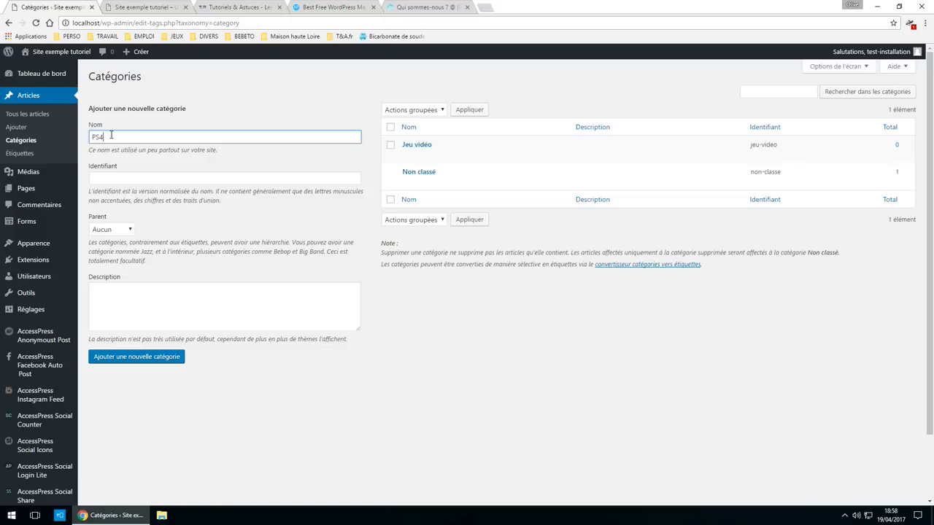
{"action": "type", "text": "PS4"}
{"action": "left_click", "coordinate": [130, 230]}
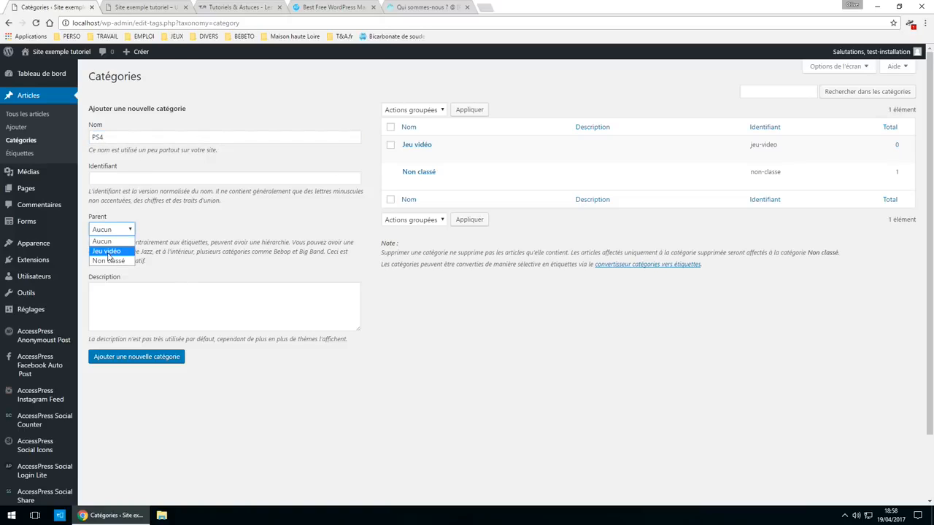
{"action": "left_click", "coordinate": [108, 251]}
{"action": "left_click", "coordinate": [130, 364]}
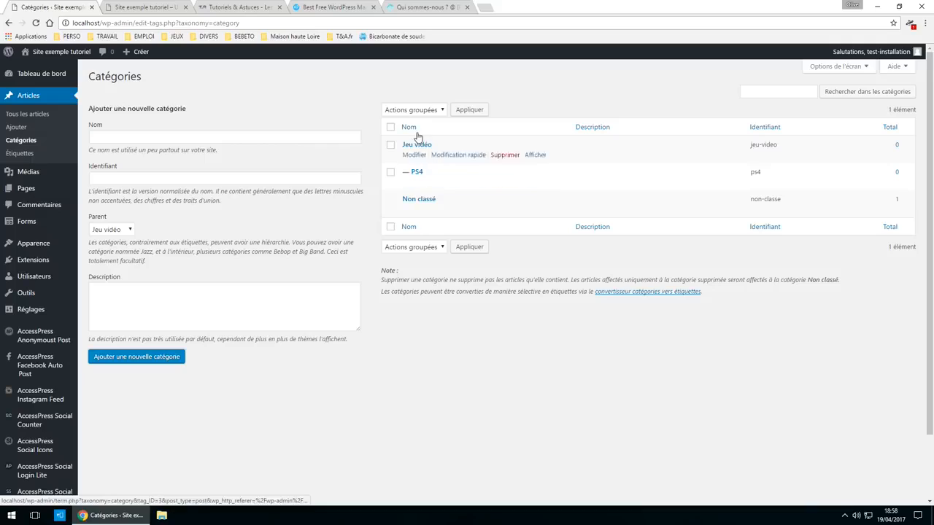
- Add a 'PC' subcategory under Jeu vidéo and glance at the live homepage
{"action": "left_click", "coordinate": [95, 139]}
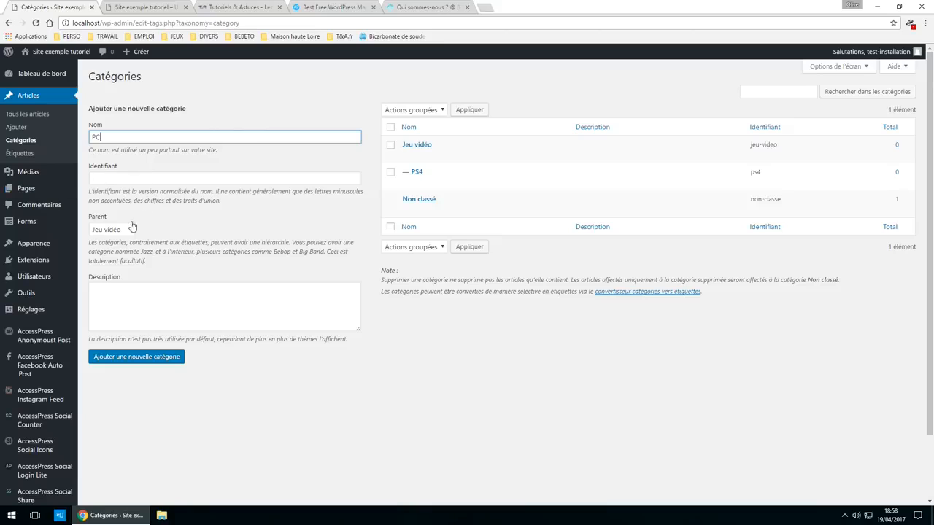
{"action": "left_click", "coordinate": [118, 362]}
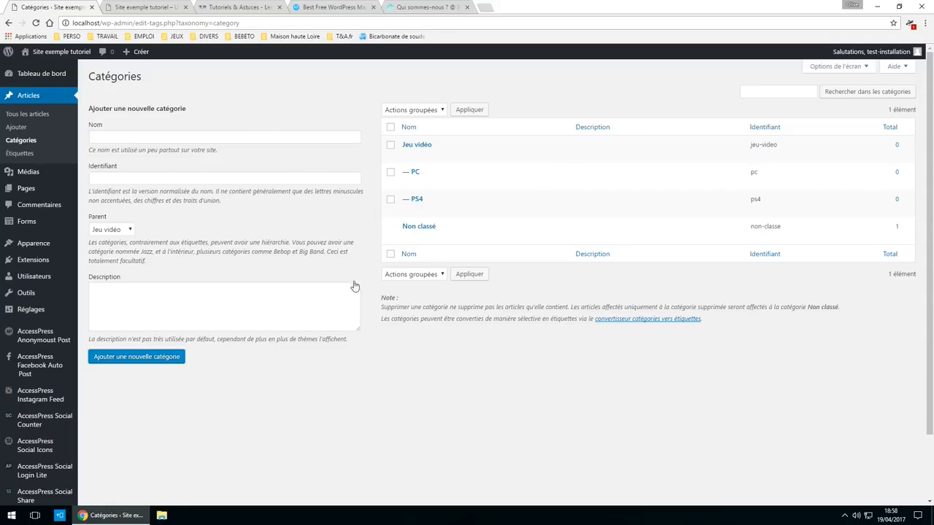
{"action": "left_click", "coordinate": [116, 7]}
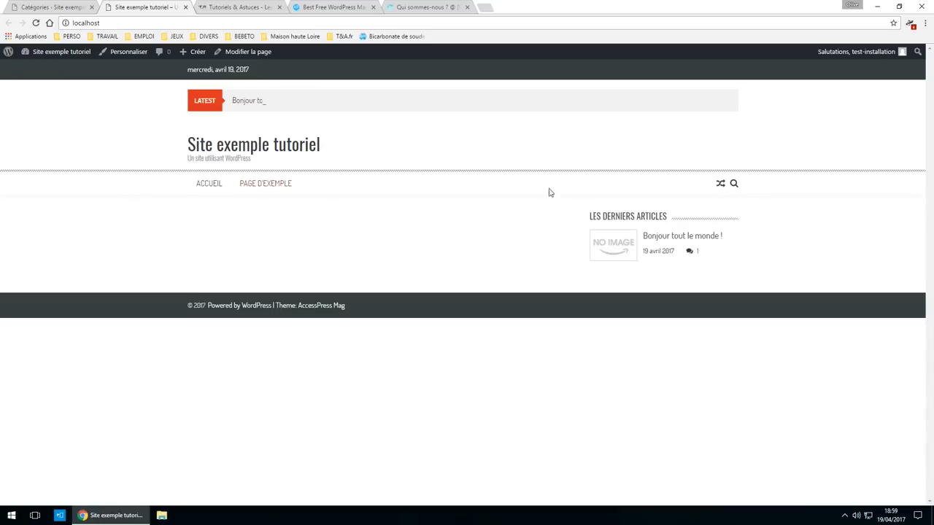
{"action": "left_click", "coordinate": [59, 7]}
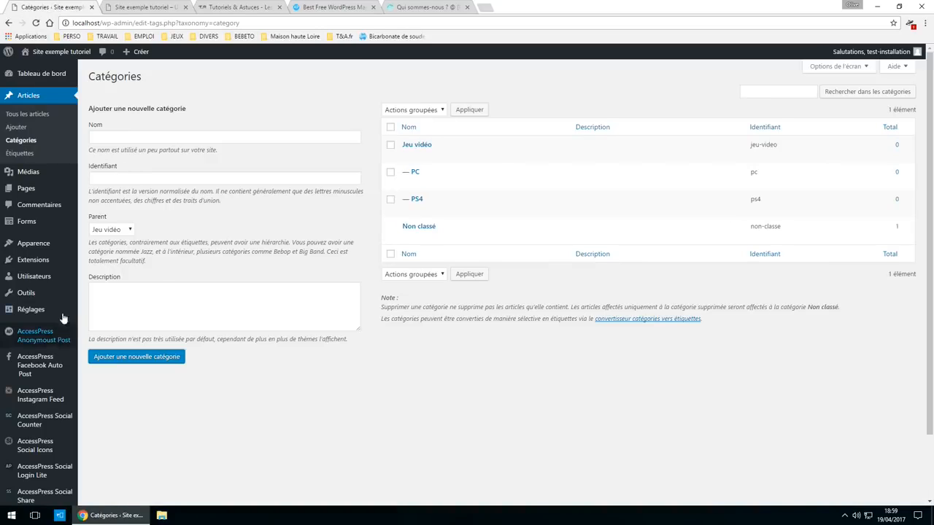
- Reopen Menu principal in the menu editor and tick the Primary Menu location
{"action": "mouse_move", "coordinate": [43, 244]}
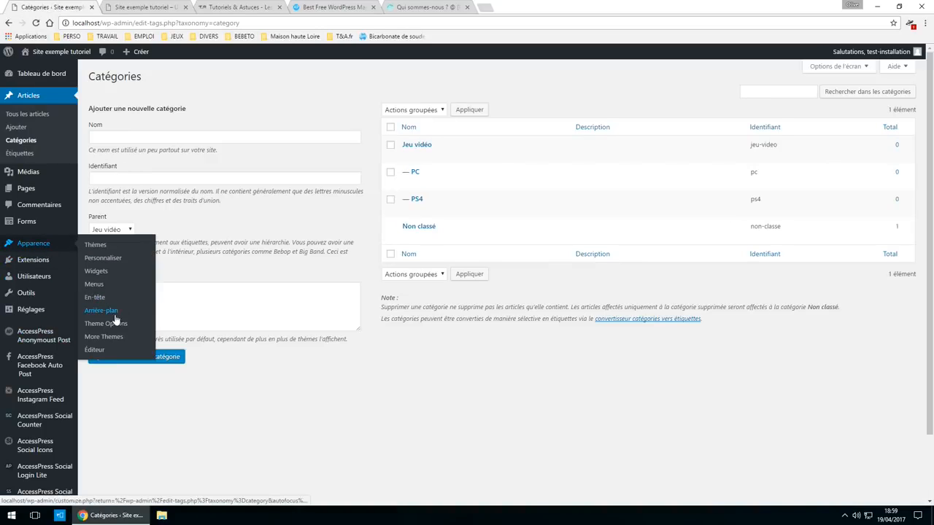
{"action": "left_click", "coordinate": [106, 283]}
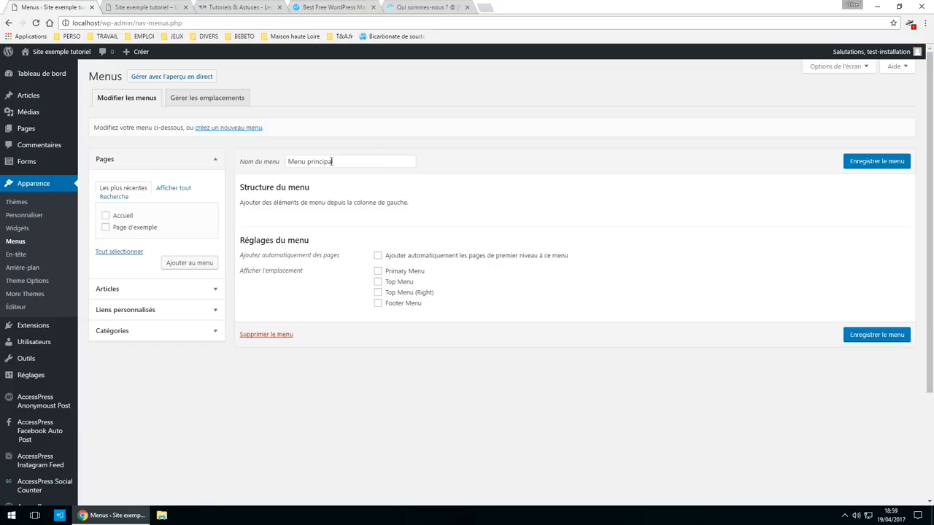
{"action": "left_click", "coordinate": [376, 162]}
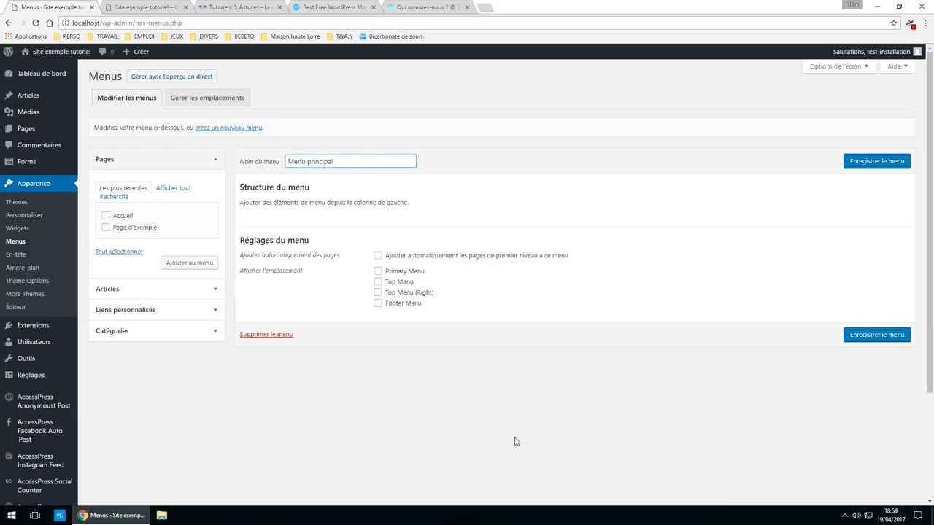
{"action": "left_click", "coordinate": [151, 6]}
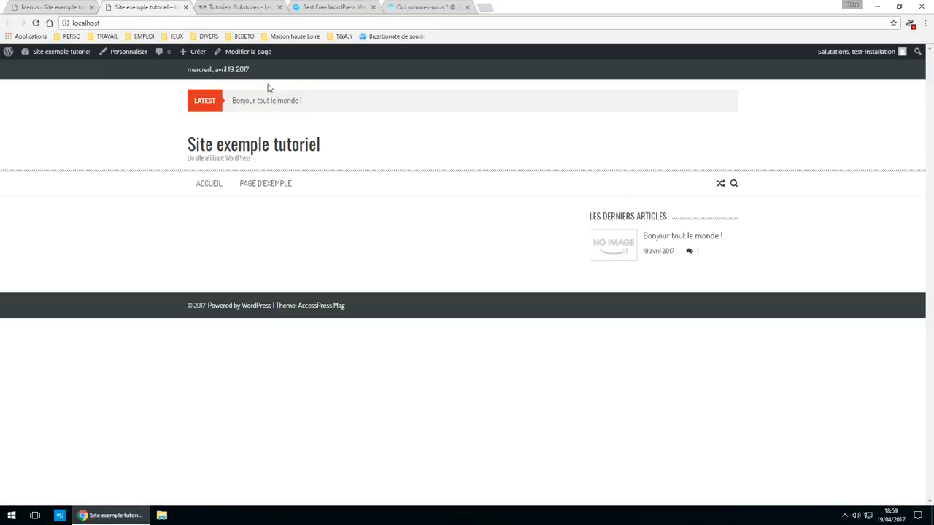
{"action": "left_click", "coordinate": [18, 6]}
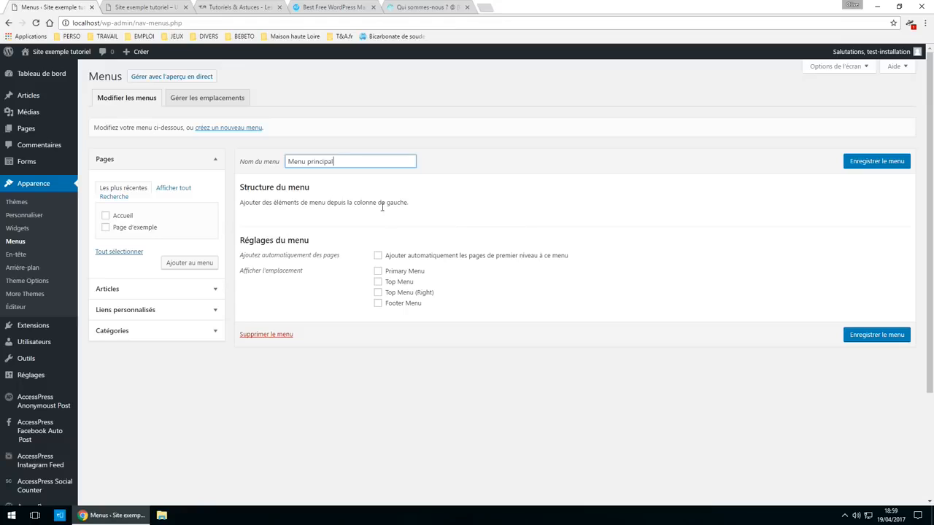
{"action": "left_click", "coordinate": [378, 270]}
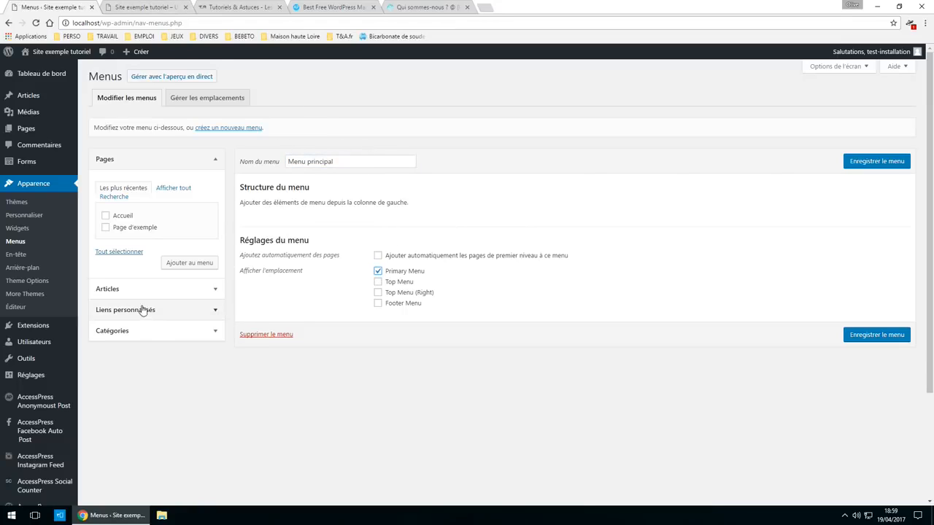
- Add the Jeu vidéo, PC, PS4 and Non classé categories to the menu
{"action": "left_click", "coordinate": [166, 332]}
{"action": "left_click", "coordinate": [173, 250]}
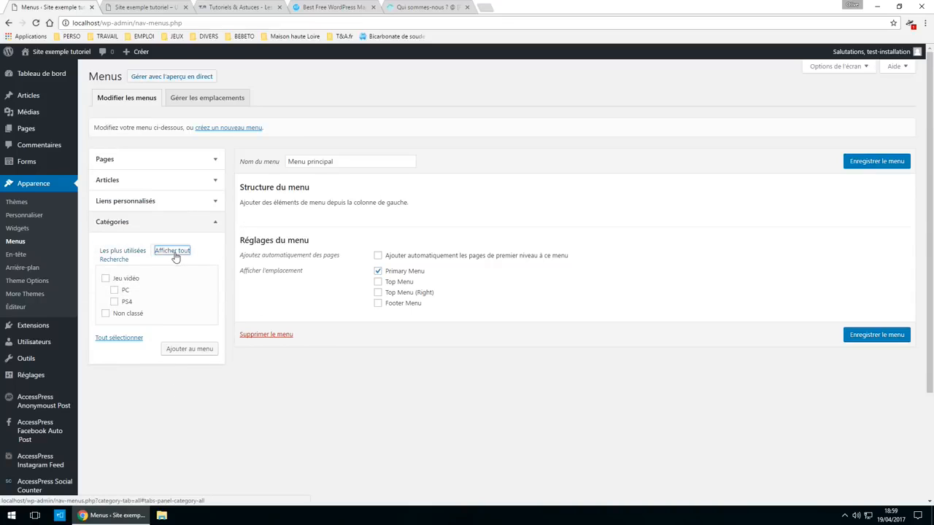
{"action": "left_click", "coordinate": [105, 280]}
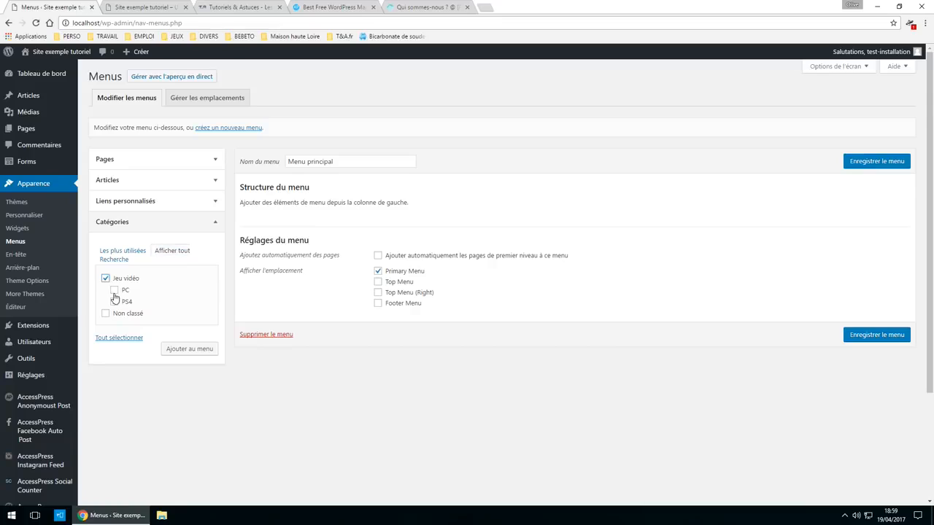
{"action": "left_click", "coordinate": [113, 291]}
{"action": "left_click", "coordinate": [105, 315]}
{"action": "left_click", "coordinate": [114, 301]}
{"action": "left_click", "coordinate": [114, 291]}
{"action": "left_click", "coordinate": [189, 350]}
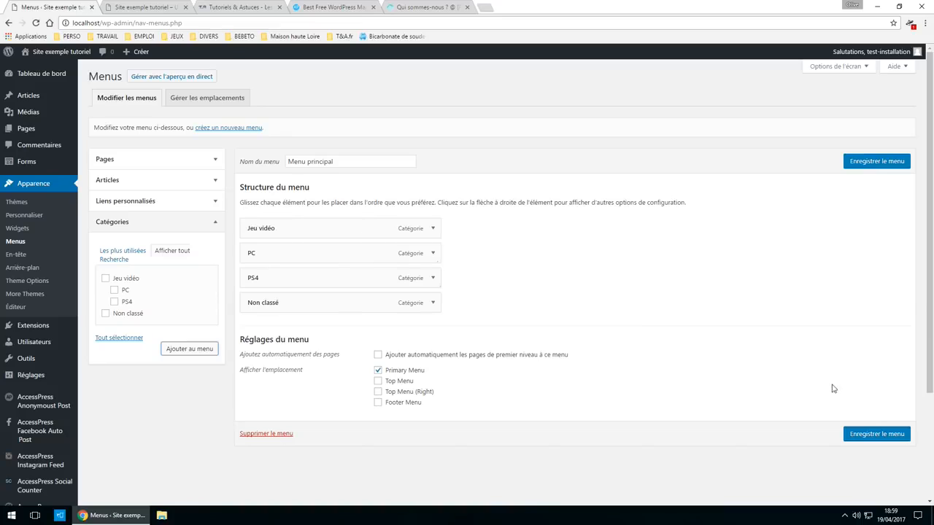
- Save Menu principal and reload the live site to see the four category links
{"action": "left_click", "coordinate": [884, 434]}
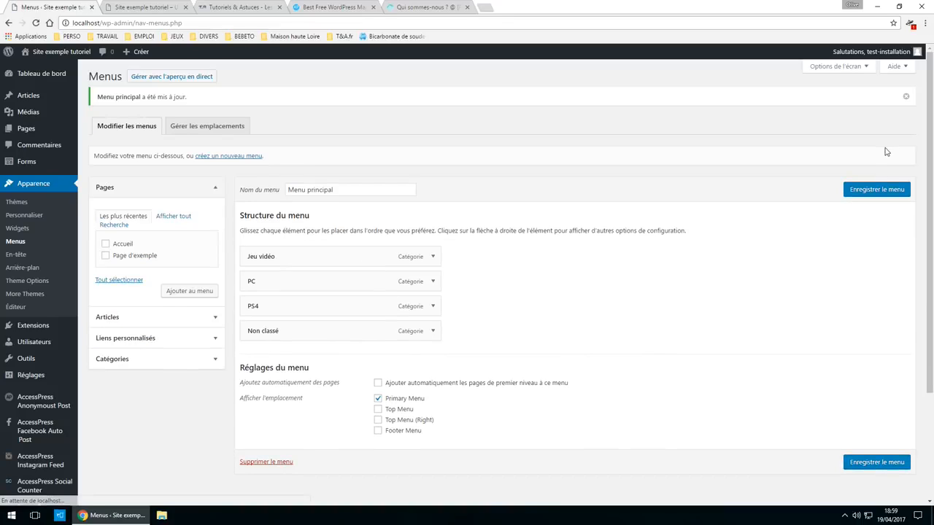
{"action": "left_click", "coordinate": [153, 6]}
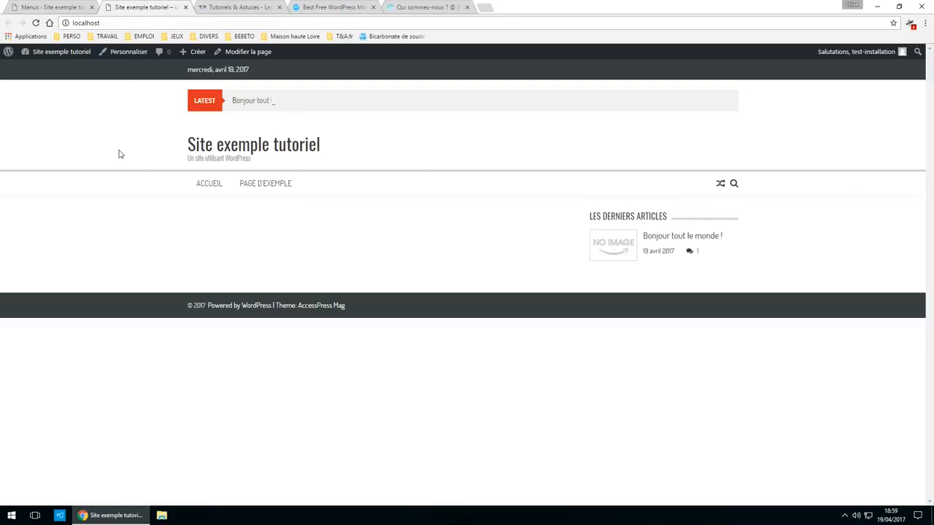
{"action": "left_click", "coordinate": [36, 22]}
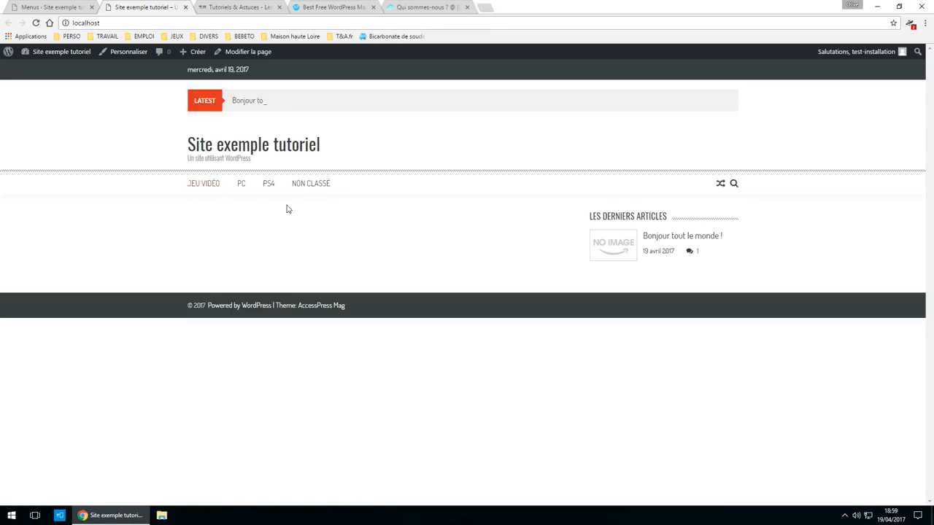
{"action": "left_click", "coordinate": [37, 7]}
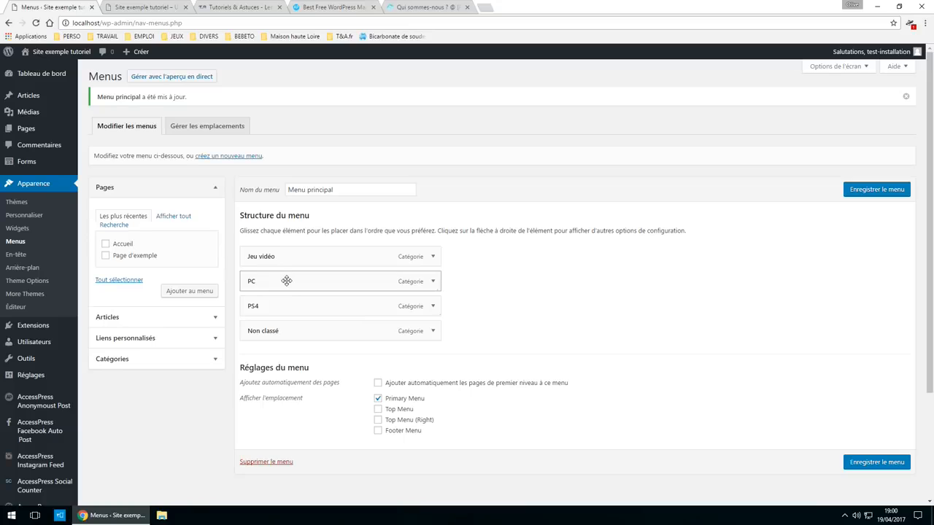
- Nest PC and PS4 under Jeu vidéo, save, and check the dropdown on the live site
{"action": "mouse_move", "coordinate": [287, 281]}
{"action": "left_mouse_down"}
{"action": "mouse_move", "coordinate": [284, 258]}
{"action": "mouse_move", "coordinate": [248, 284]}
{"action": "mouse_move", "coordinate": [289, 295]}
{"action": "mouse_move", "coordinate": [257, 273]}
{"action": "mouse_move", "coordinate": [281, 282]}
{"action": "left_mouse_up"}
{"action": "left_click_drag", "start_coordinate": [285, 316], "coordinate": [267, 267]}
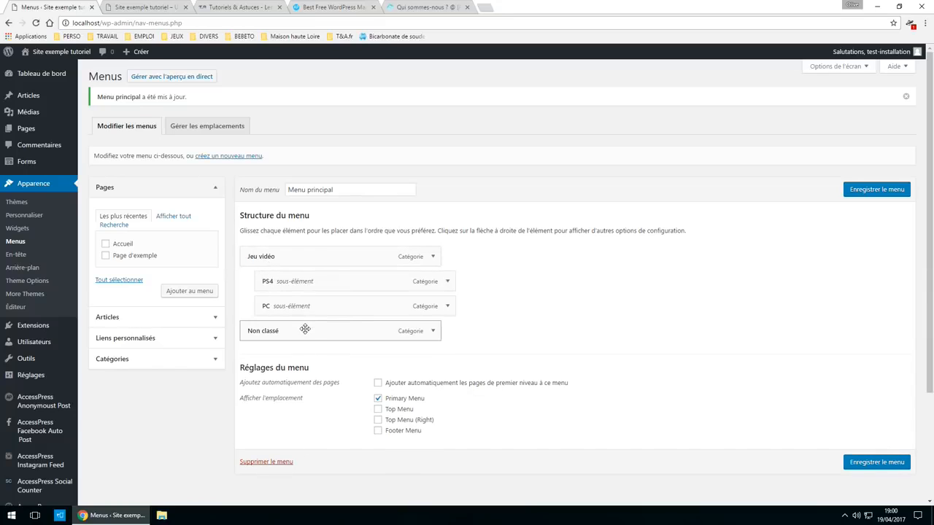
{"action": "left_click", "coordinate": [879, 463]}
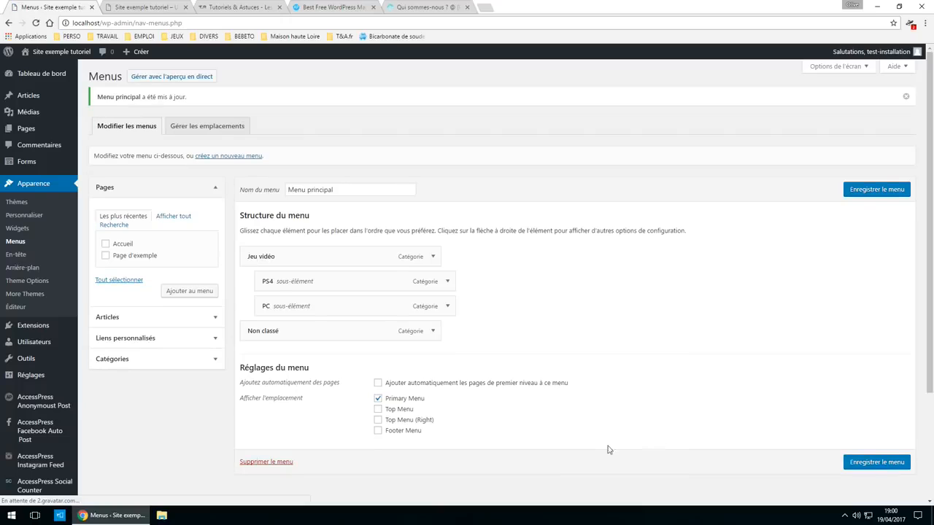
{"action": "left_click", "coordinate": [108, 6]}
{"action": "left_click", "coordinate": [38, 24]}
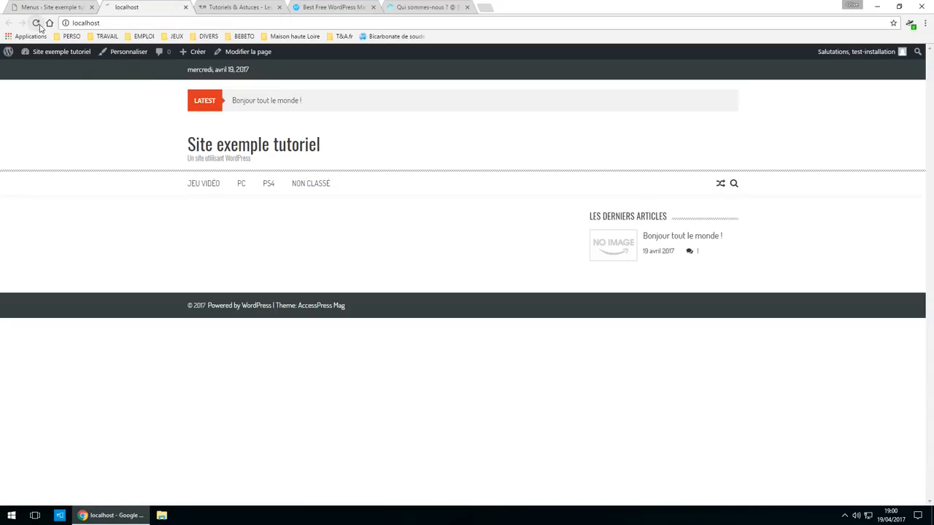
{"action": "mouse_move", "coordinate": [215, 187]}
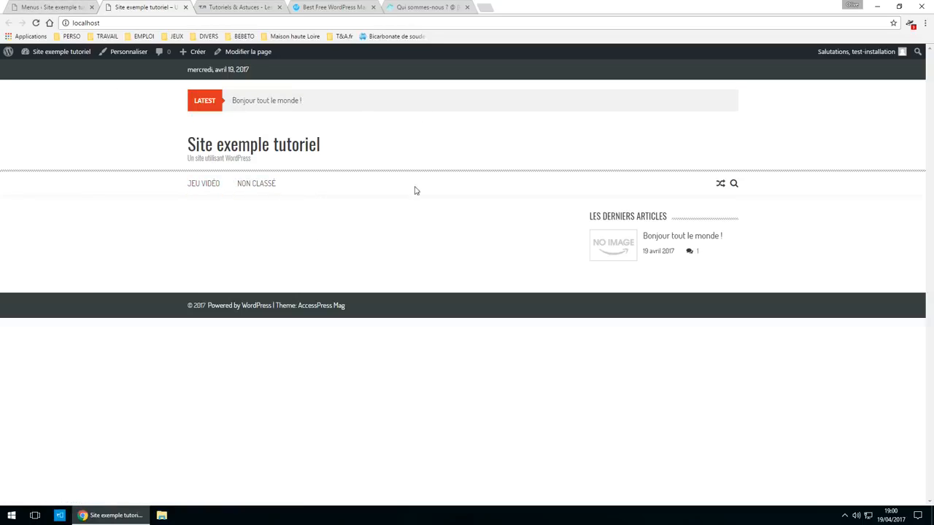
{"action": "left_click", "coordinate": [59, 9]}
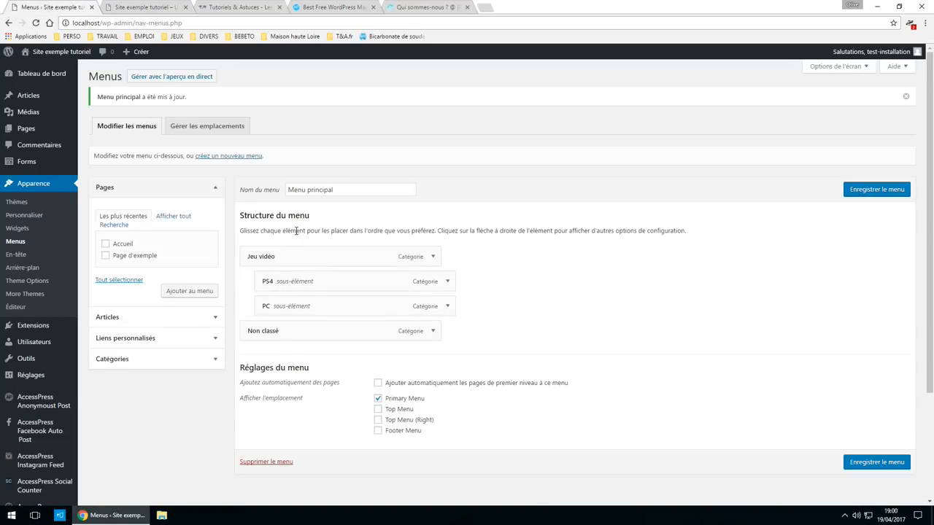
{"action": "left_click", "coordinate": [117, 7]}
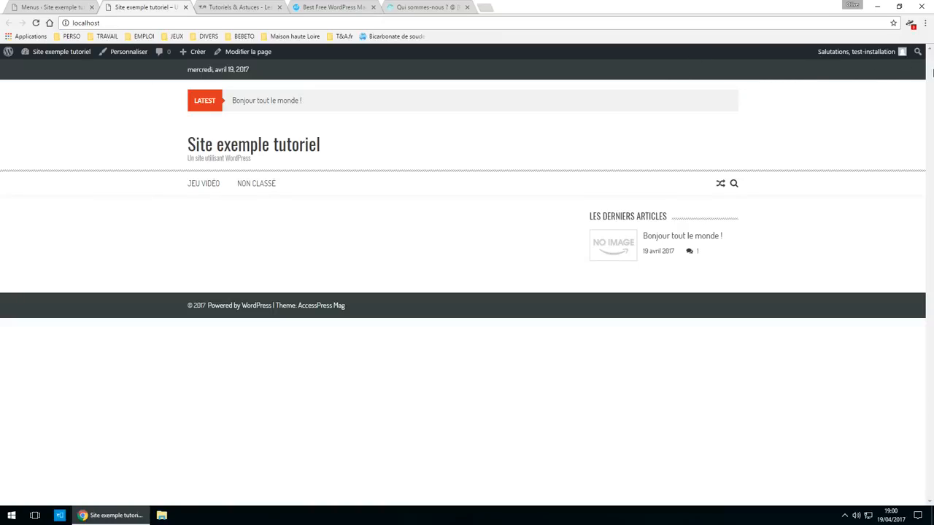
{"action": "left_click", "coordinate": [55, 6]}
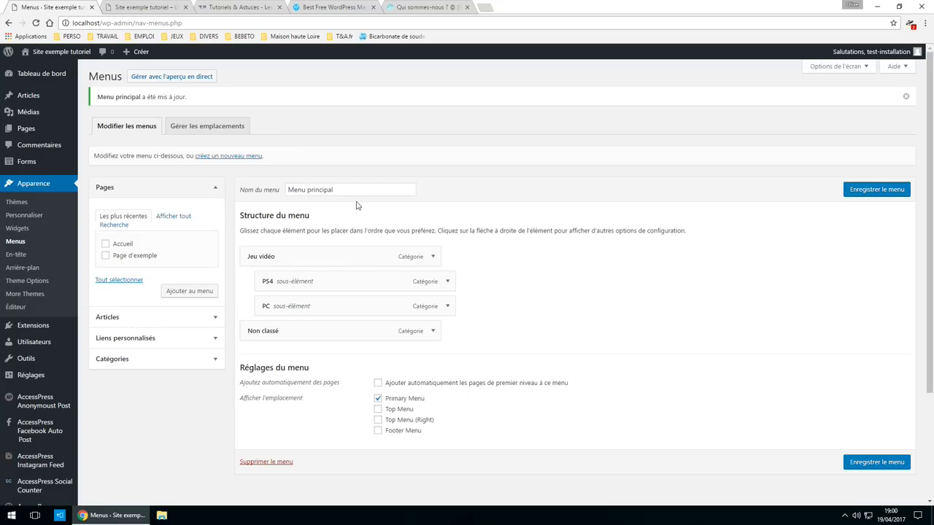
- Undo a stray edit to the menu name and start creating a new menu
{"action": "left_click_drag", "start_coordinate": [346, 189], "coordinate": [104, 213]}
{"action": "type", "text": "Me"}
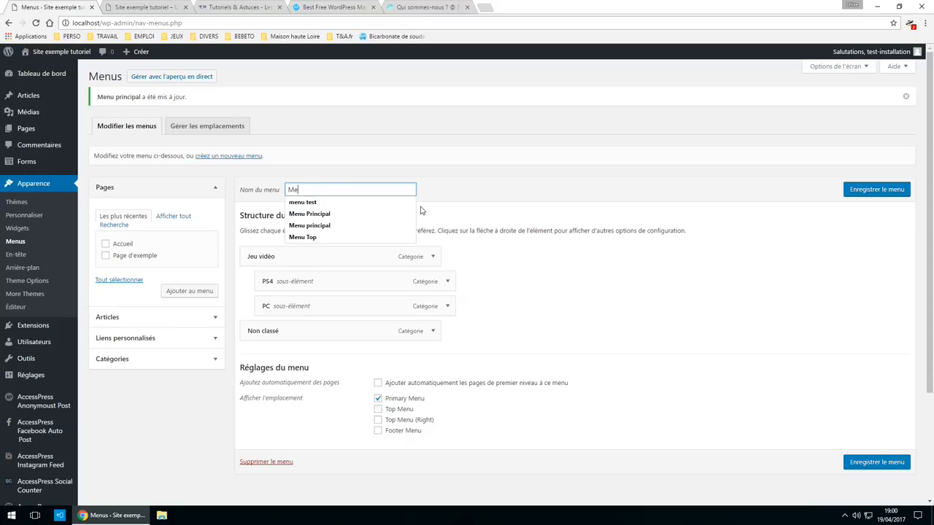
{"action": "key", "text": "BackSpace"}
{"action": "left_click", "coordinate": [230, 158]}
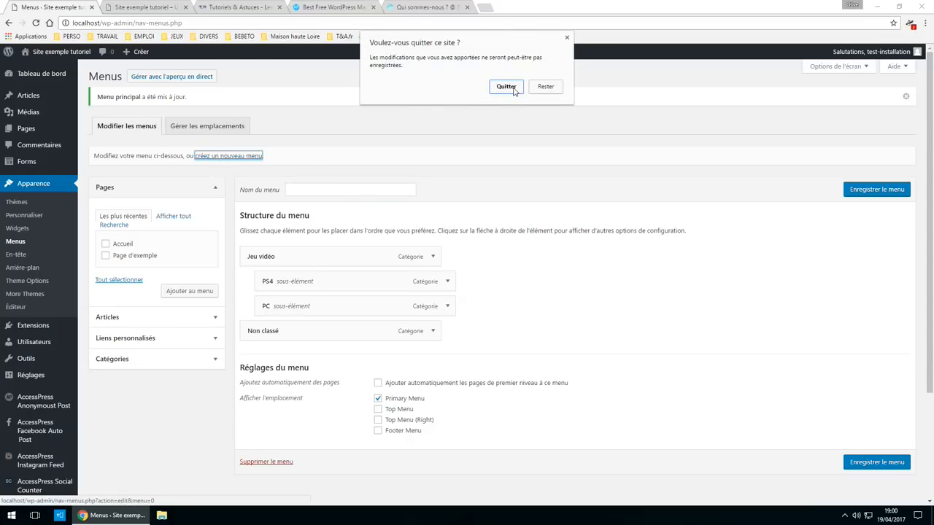
- Create a menu named 'Menu top header' and assign it to Top Menu (Right)
{"action": "left_click", "coordinate": [507, 86]}
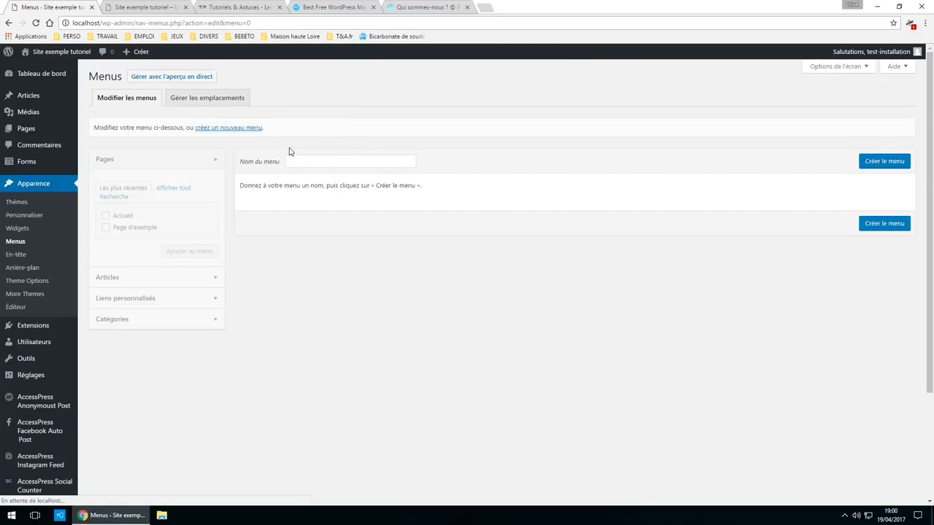
{"action": "left_click", "coordinate": [315, 161]}
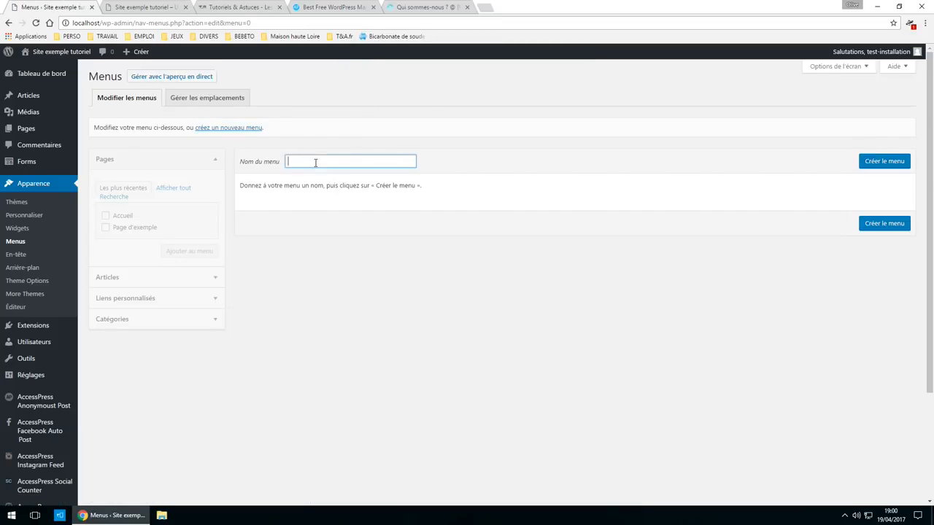
{"action": "type", "text": "Menu"}
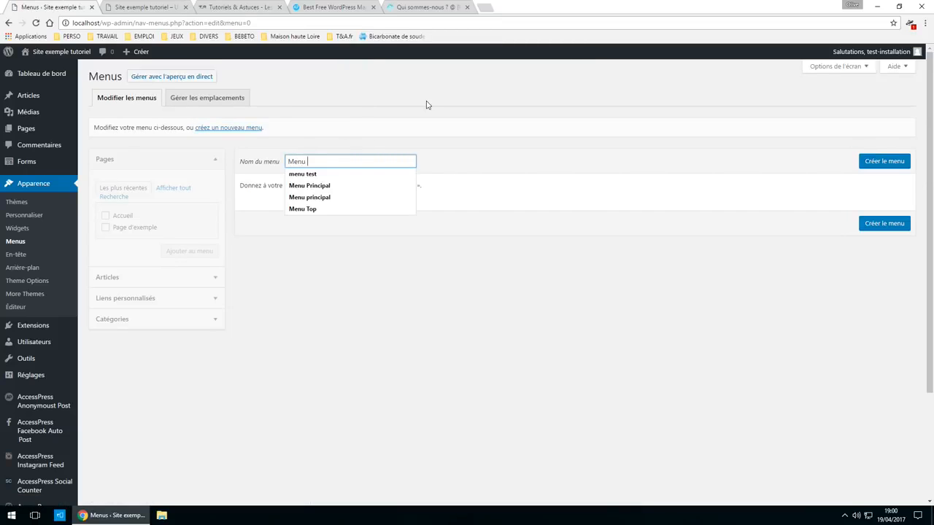
{"action": "type", "text": " top header"}
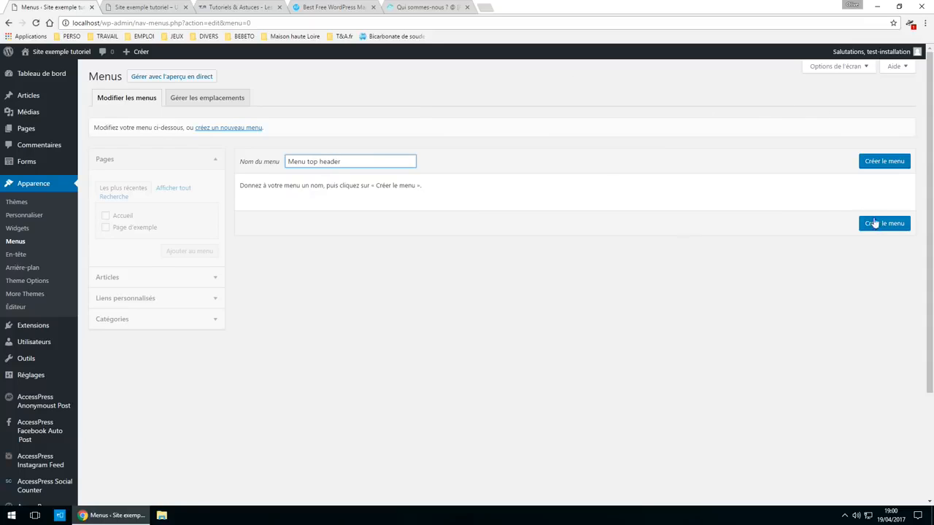
{"action": "left_click", "coordinate": [901, 225]}
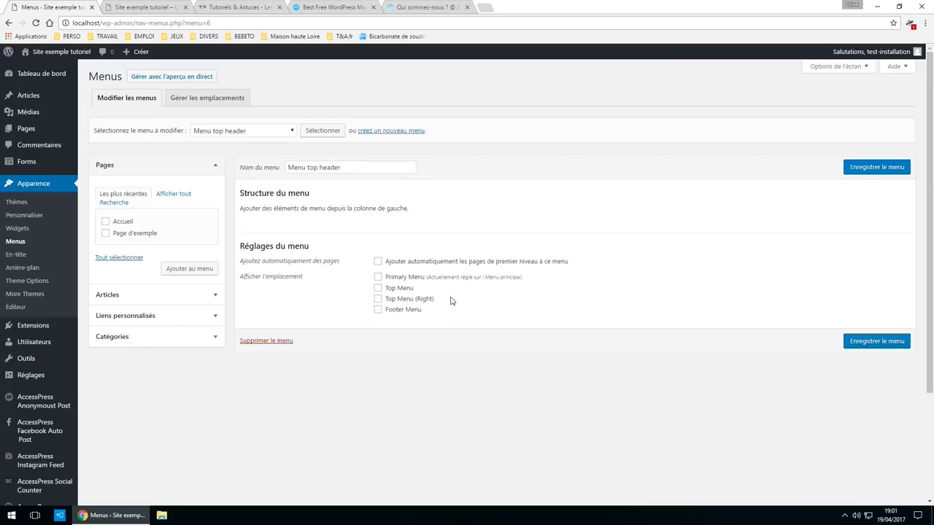
{"action": "left_click", "coordinate": [377, 300]}
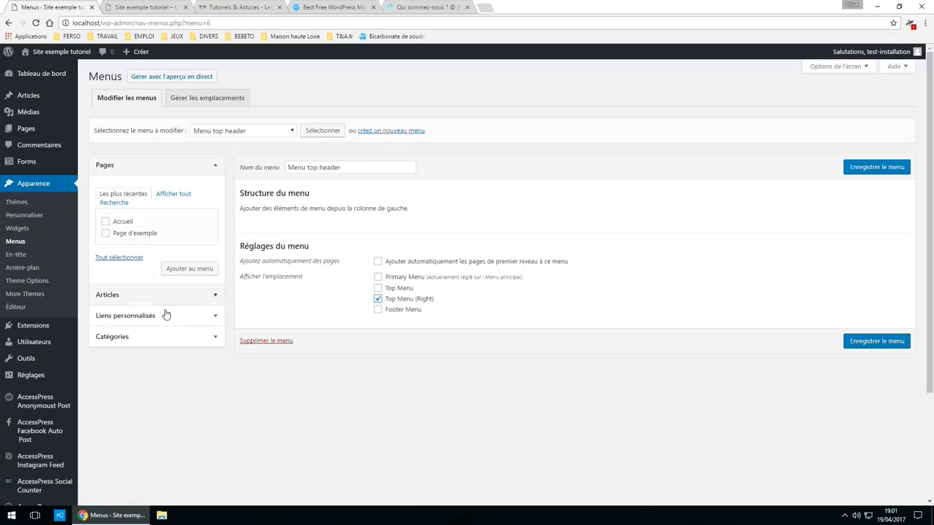
- Add Jeu vidéo, PC and PS4 to the menu, nest the subcategories, and save
{"action": "left_click", "coordinate": [155, 337]}
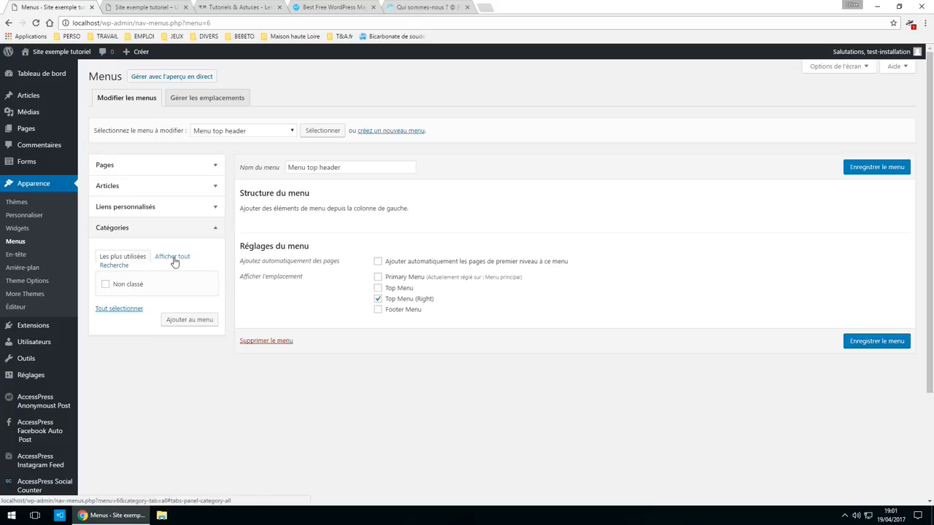
{"action": "left_click", "coordinate": [173, 257]}
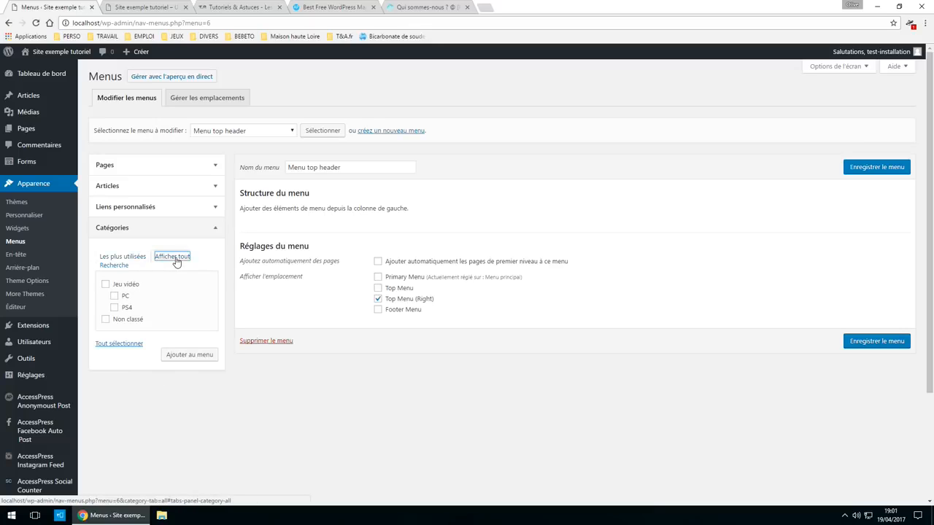
{"action": "left_click", "coordinate": [105, 284]}
{"action": "left_click", "coordinate": [114, 295]}
{"action": "left_click", "coordinate": [114, 307]}
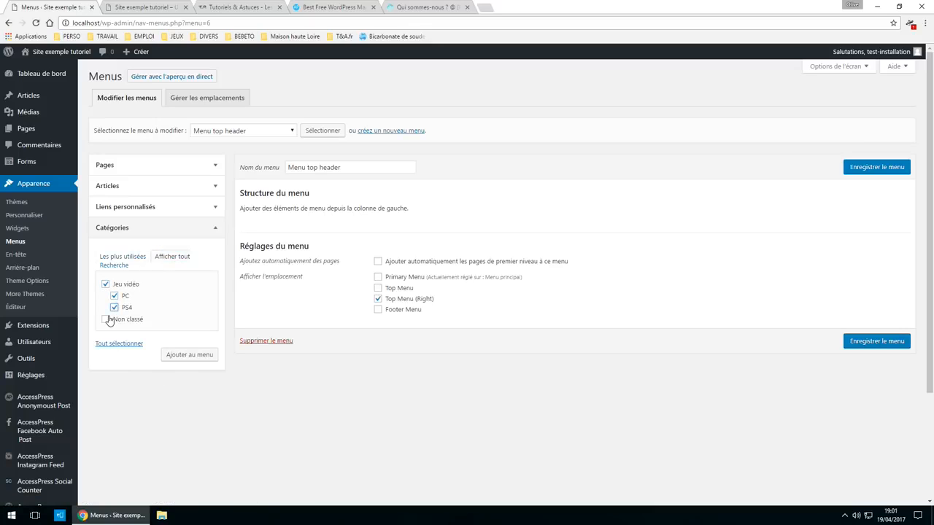
{"action": "left_click", "coordinate": [211, 355]}
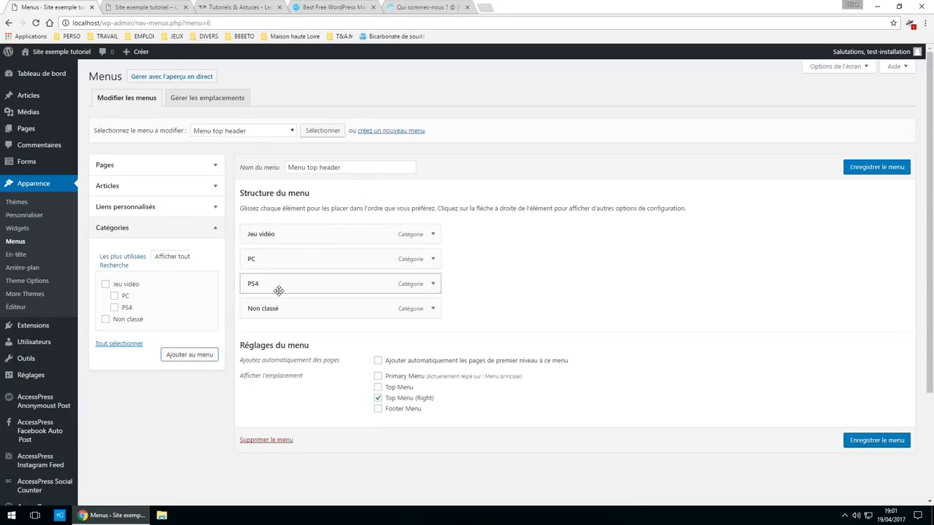
{"action": "left_click_drag", "start_coordinate": [299, 264], "coordinate": [314, 244]}
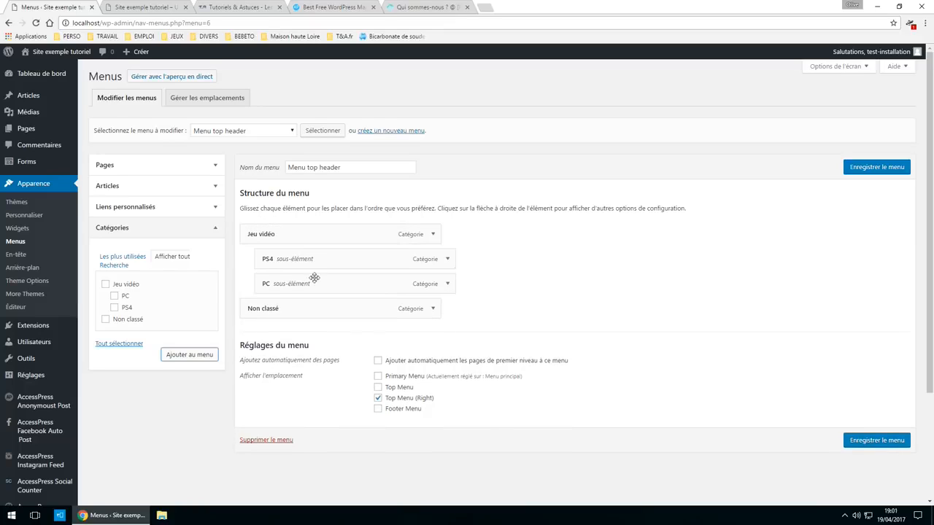
{"action": "left_click", "coordinate": [896, 441]}
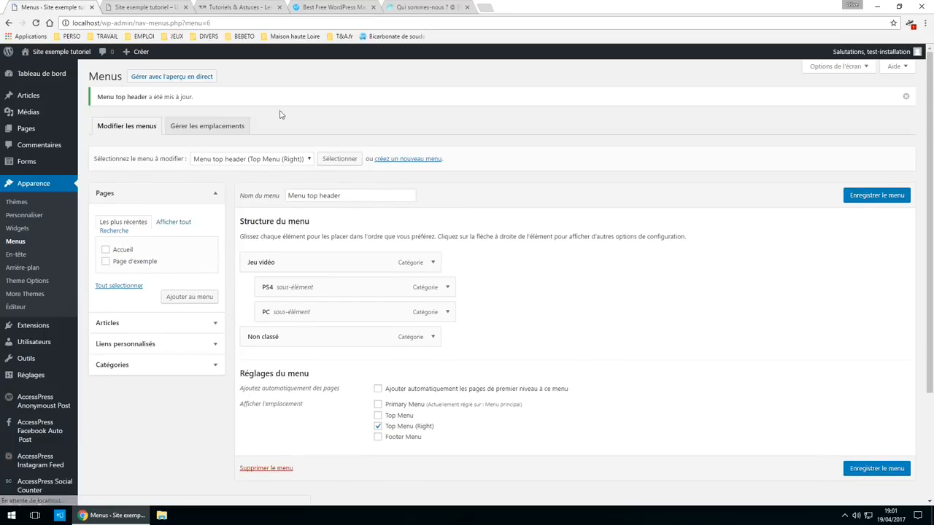
{"action": "key", "text": "ctrl+Tab"}
{"action": "left_click", "coordinate": [35, 23]}
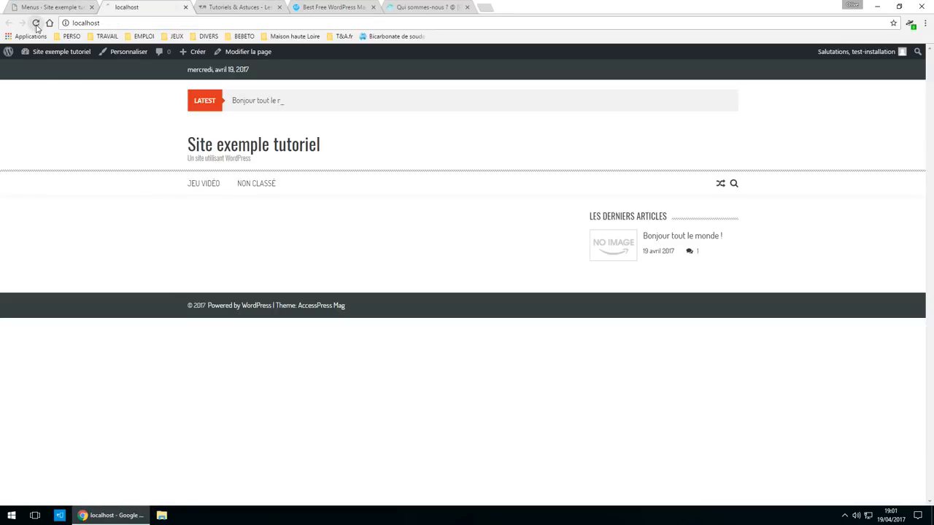
{"action": "mouse_move", "coordinate": [682, 70]}
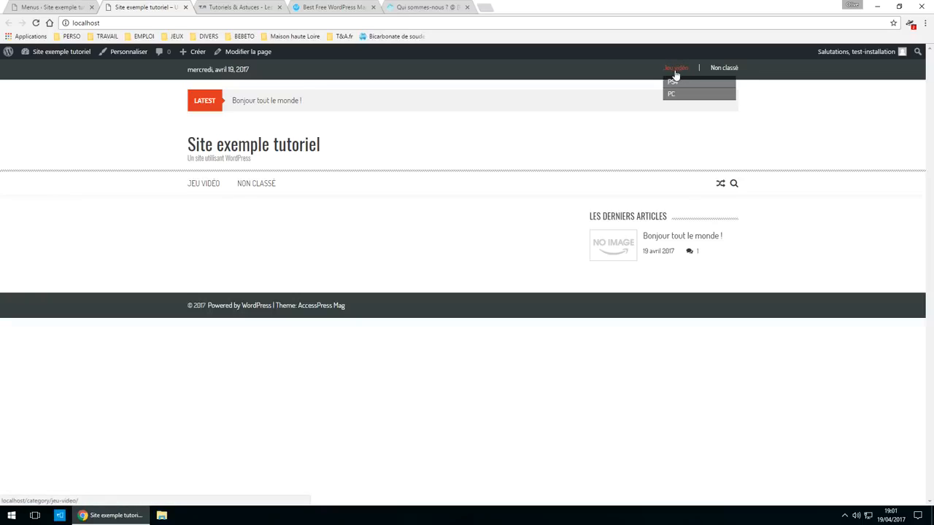
{"action": "left_click", "coordinate": [71, 8]}
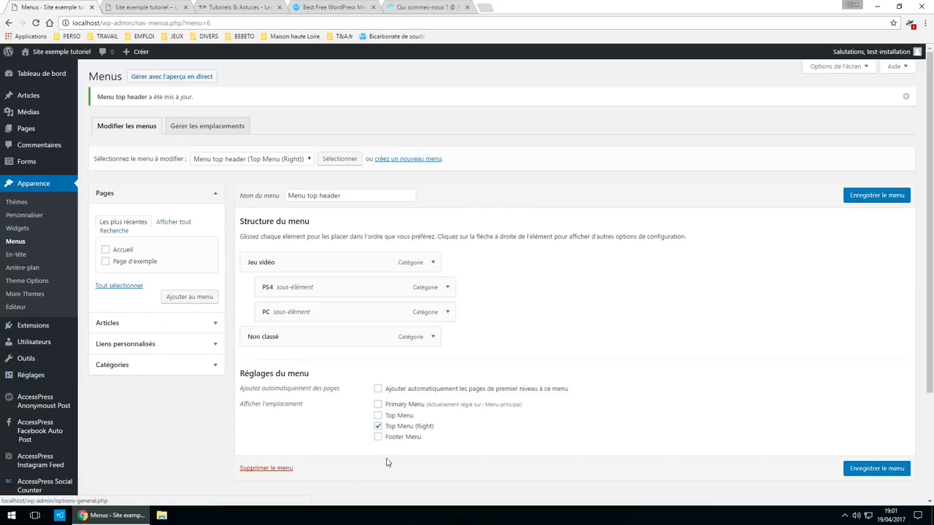
{"action": "left_click", "coordinate": [378, 389]}
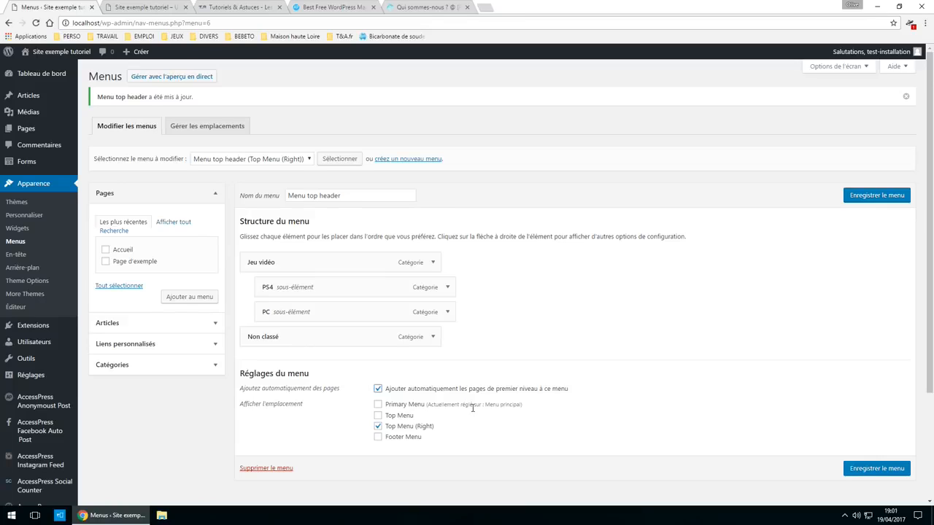
{"action": "left_click", "coordinate": [378, 389]}
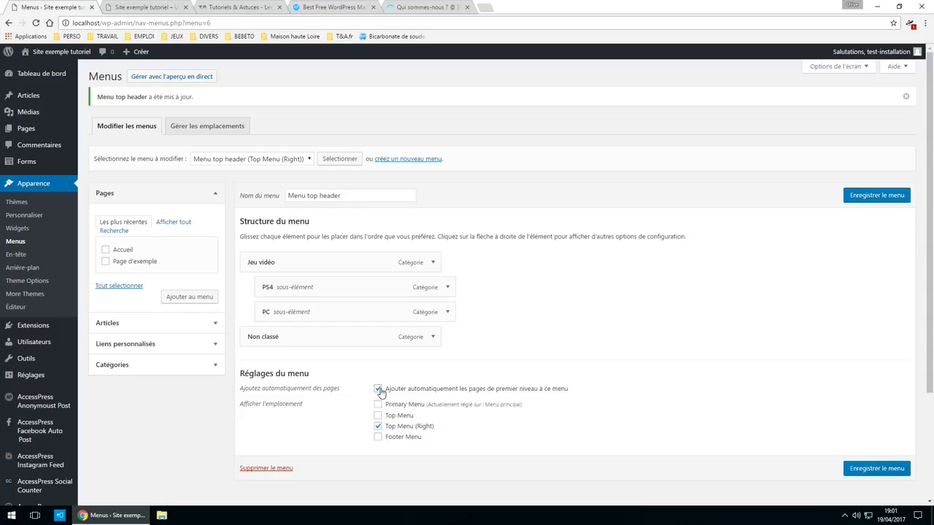
{"action": "left_click", "coordinate": [877, 468]}
{"action": "left_click", "coordinate": [131, 6]}
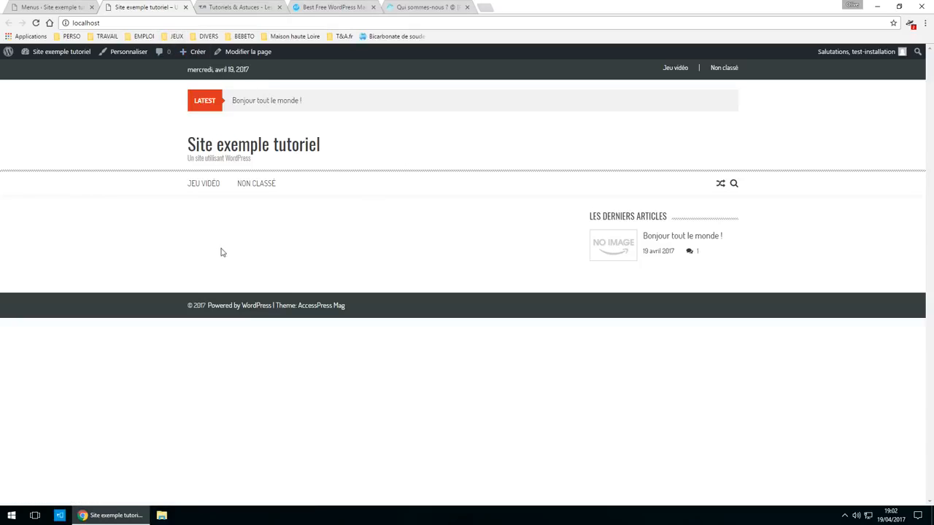
{"action": "left_click", "coordinate": [70, 8]}
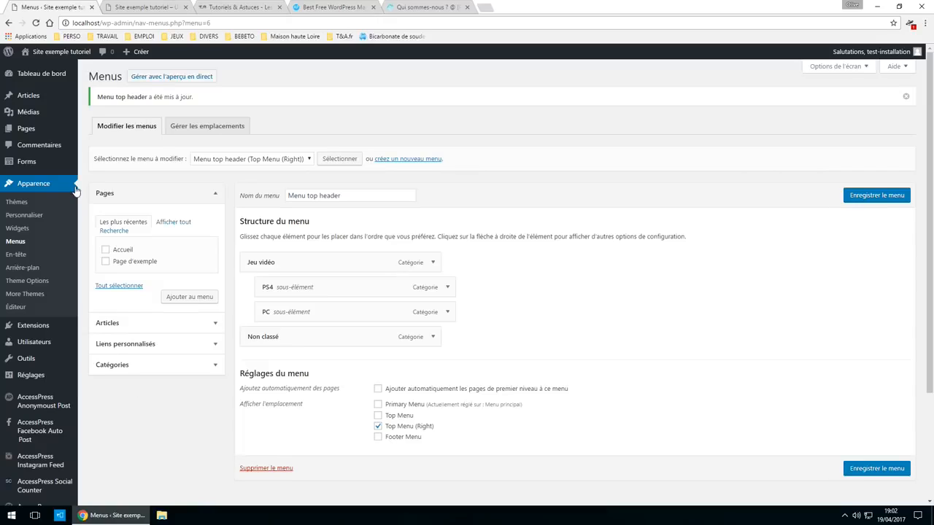
{"action": "mouse_move", "coordinate": [39, 130]}
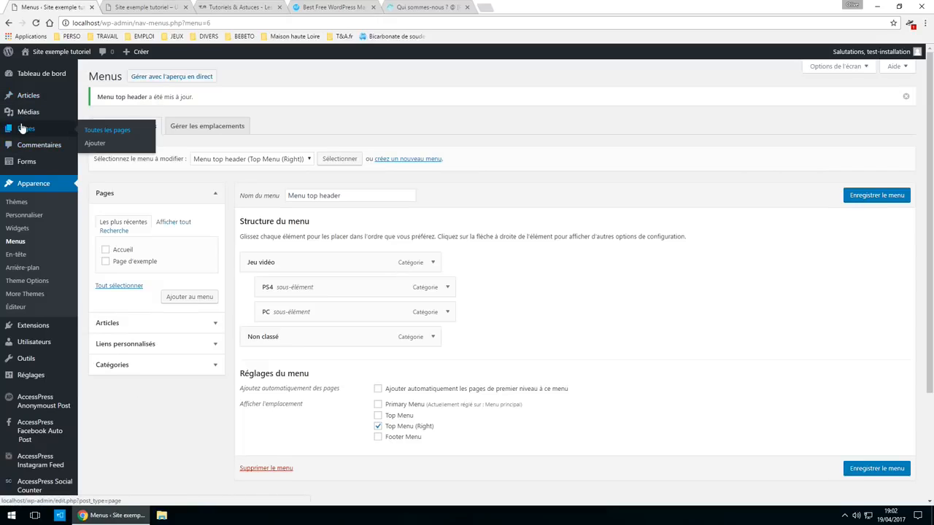
- Trash Page d'exemple from Toutes les pages, leaving only Accueil, and check the live site
{"action": "left_click", "coordinate": [113, 128]}
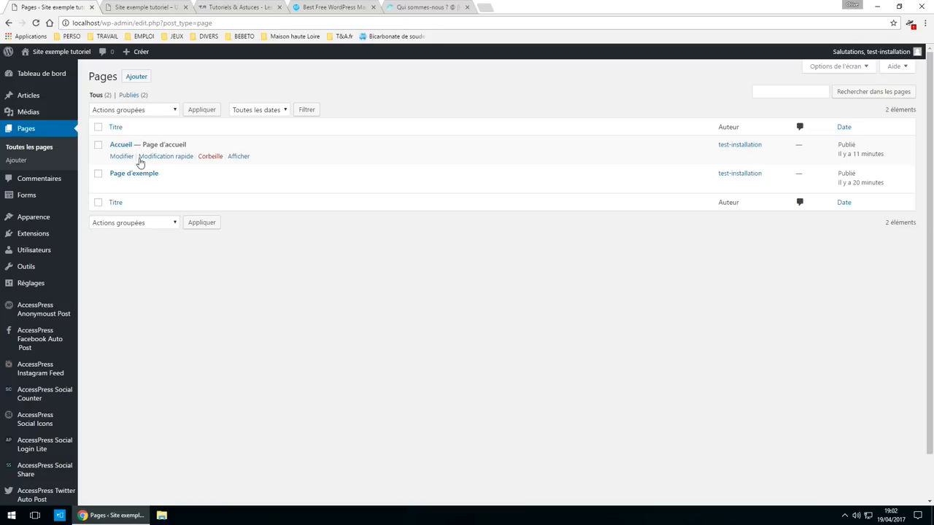
{"action": "left_click", "coordinate": [100, 176]}
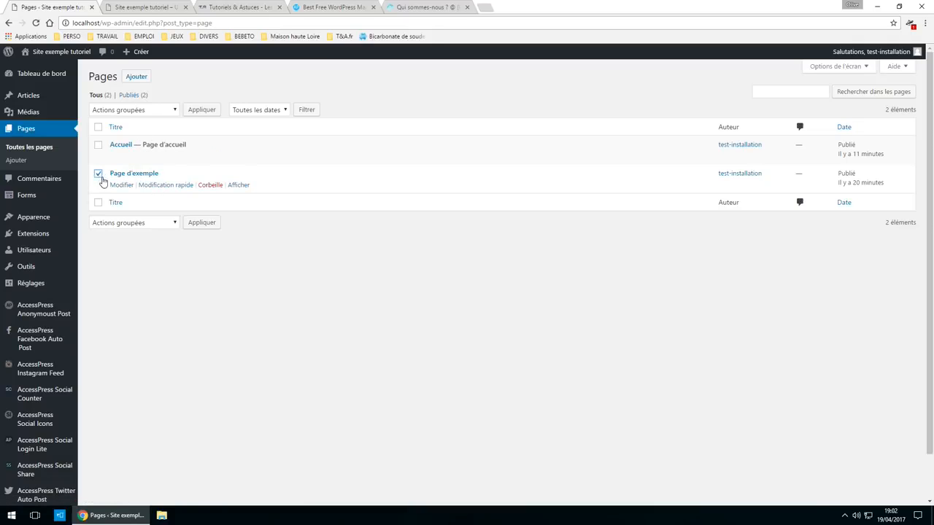
{"action": "left_click", "coordinate": [206, 186]}
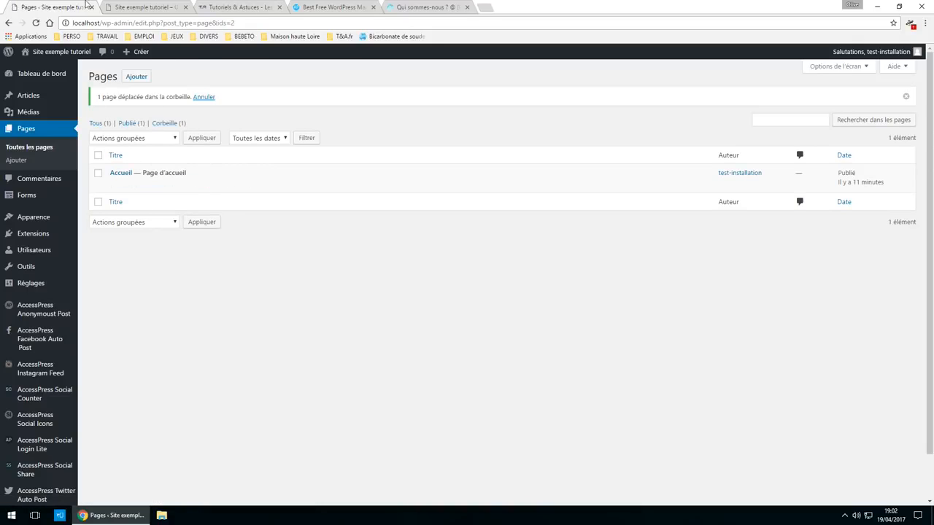
{"action": "left_click", "coordinate": [129, 7]}
{"action": "left_click", "coordinate": [62, 7]}
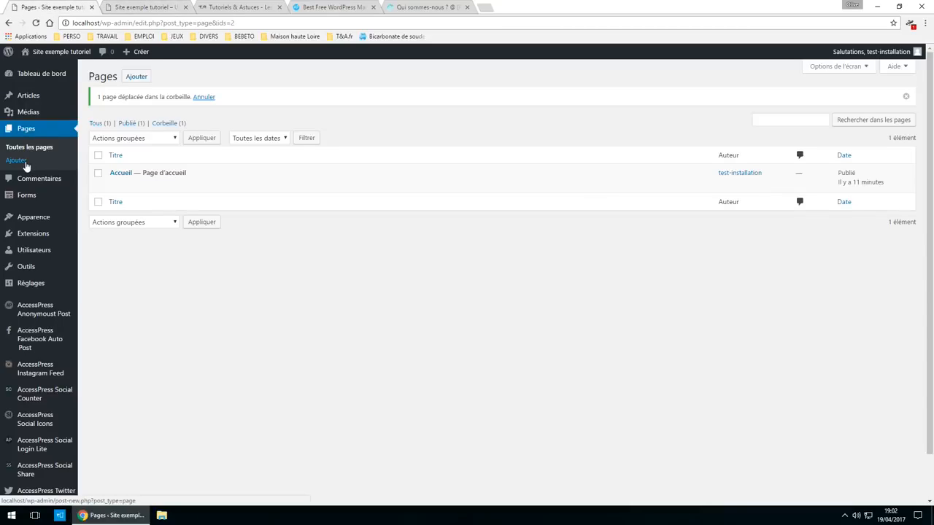
{"action": "left_click", "coordinate": [24, 164]}
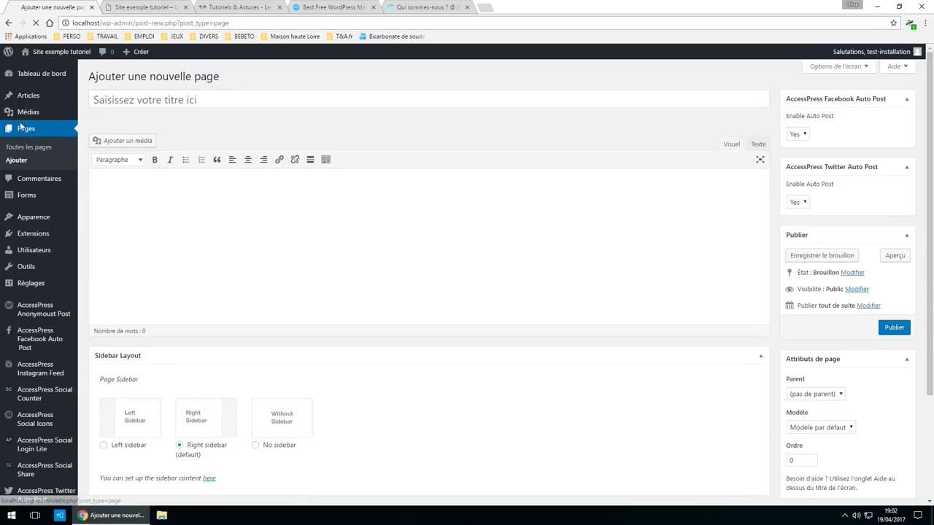
{"action": "left_click", "coordinate": [143, 7]}
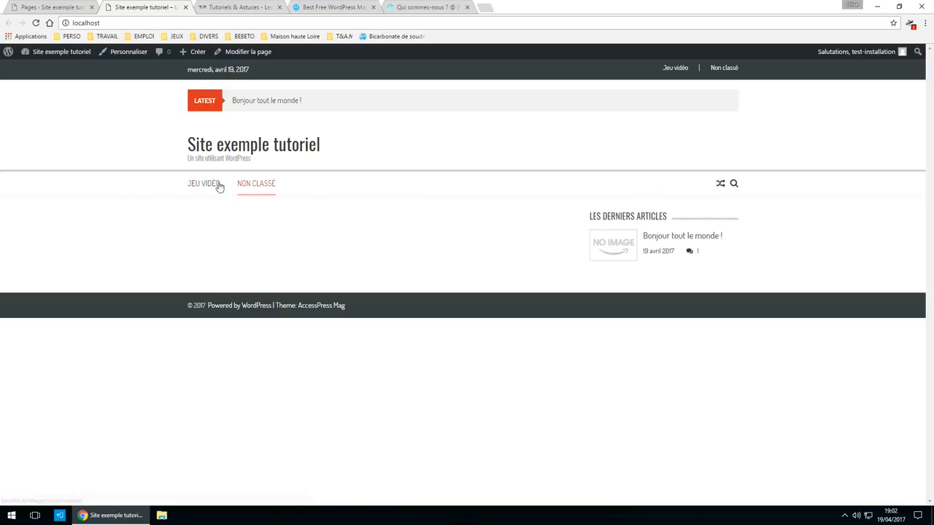
{"action": "mouse_move", "coordinate": [193, 185]}
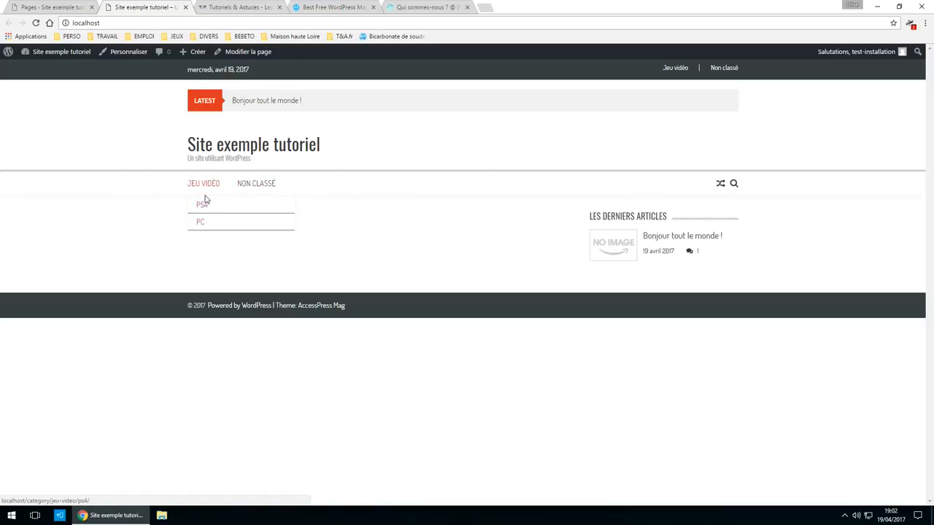
{"action": "left_click", "coordinate": [52, 8]}
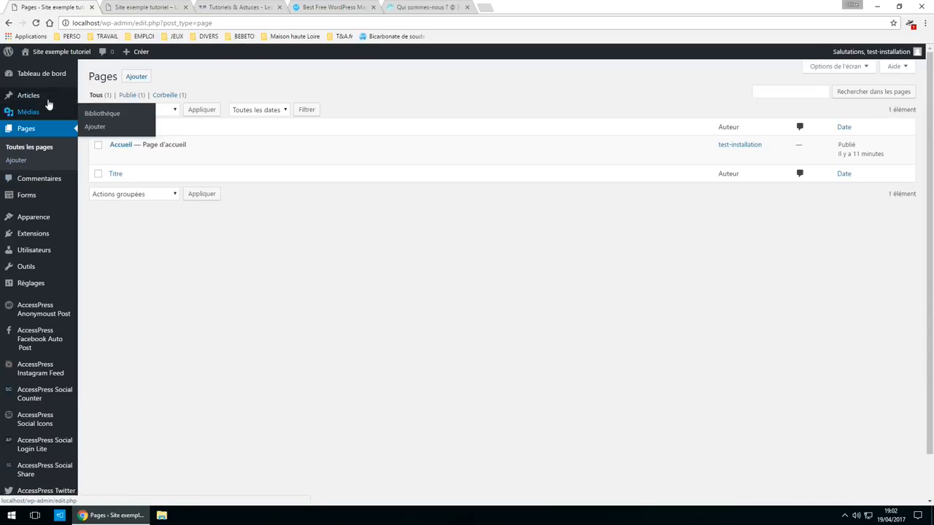
- Start a new article titled 'Jeu GTA5 PC' and write one line of body text
{"action": "mouse_move", "coordinate": [29, 96]}
{"action": "left_click", "coordinate": [114, 97]}
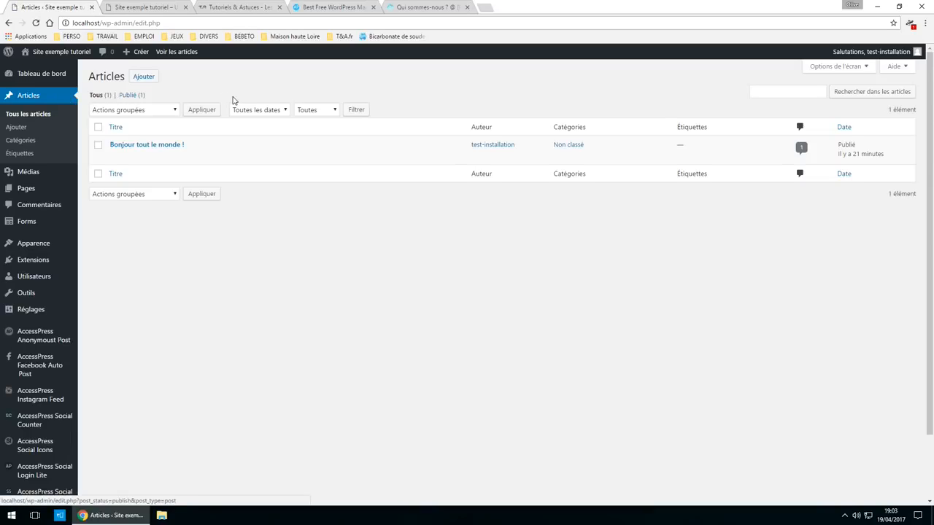
{"action": "left_click", "coordinate": [19, 130]}
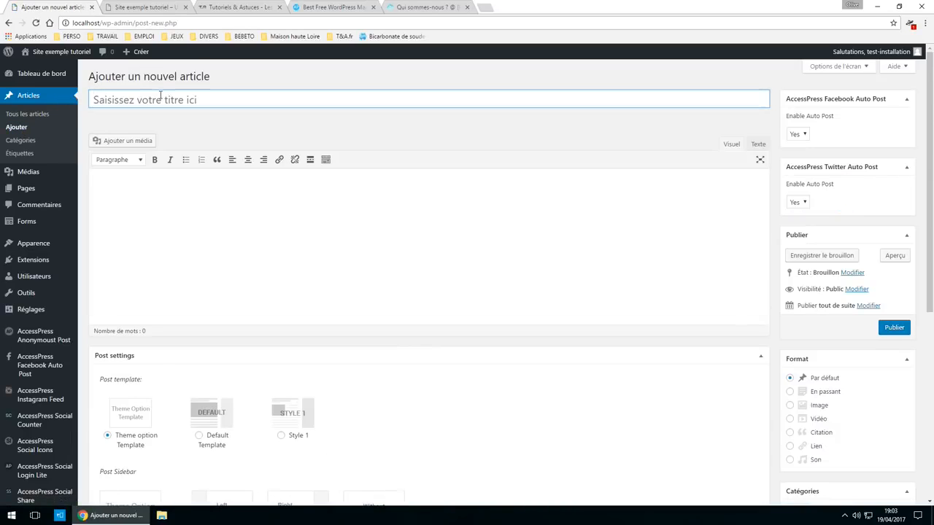
{"action": "left_click", "coordinate": [160, 95]}
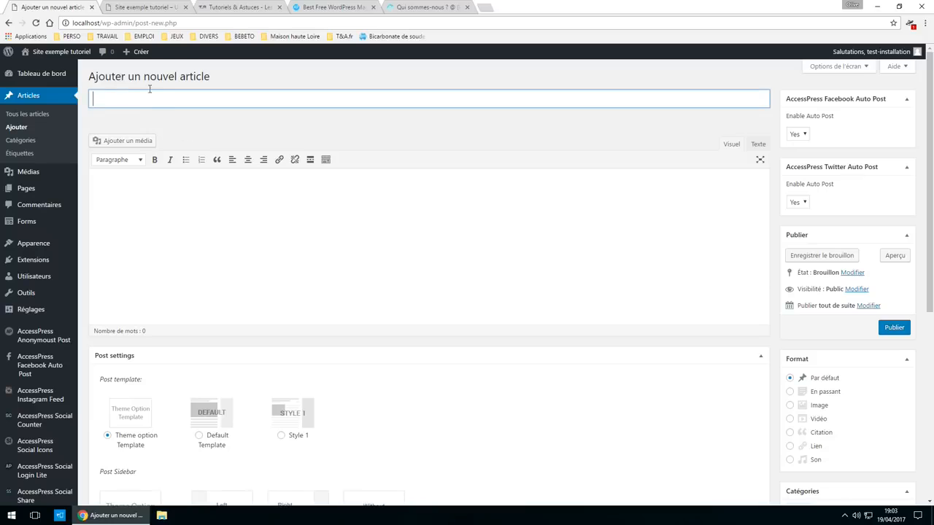
{"action": "type", "text": "Jeux "}
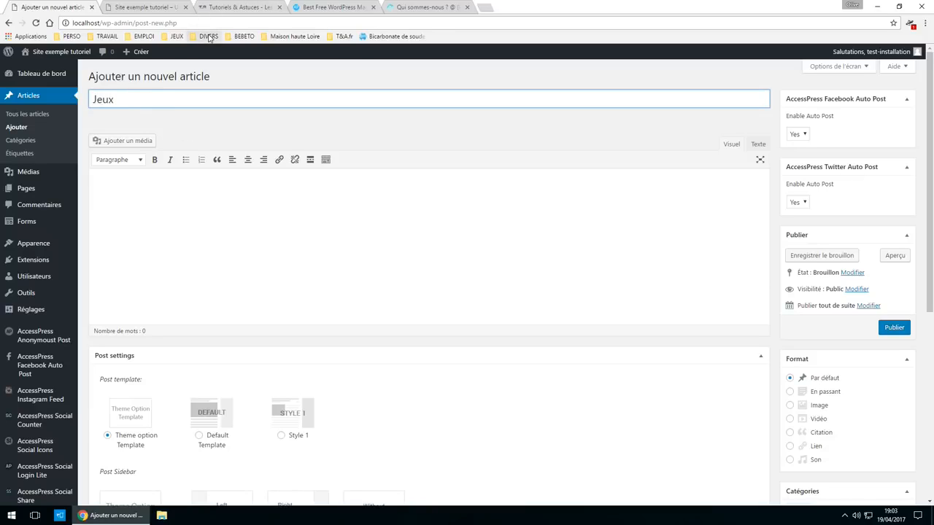
{"action": "type", "text": "GTA5"}
{"action": "key", "text": "BackSpace"}
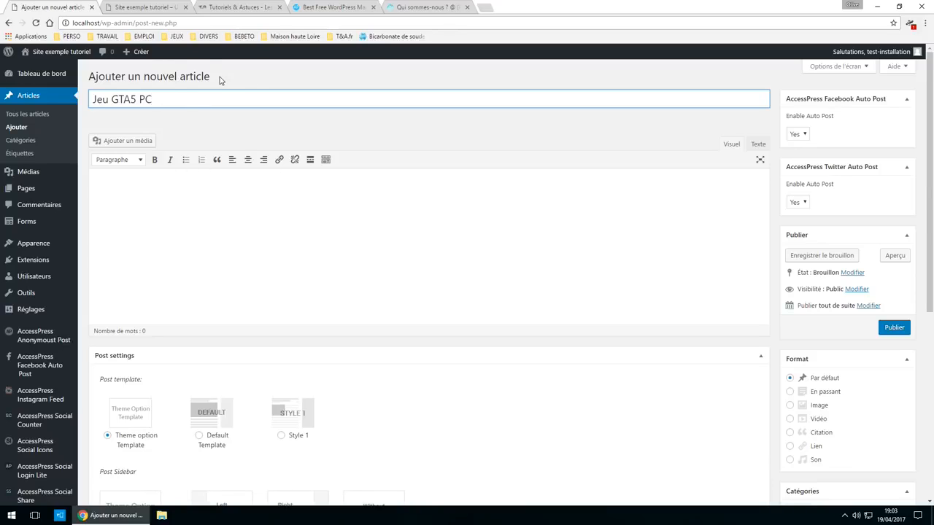
{"action": "left_click_drag", "start_coordinate": [223, 81], "coordinate": [193, 77]}
{"action": "left_click", "coordinate": [266, 235]}
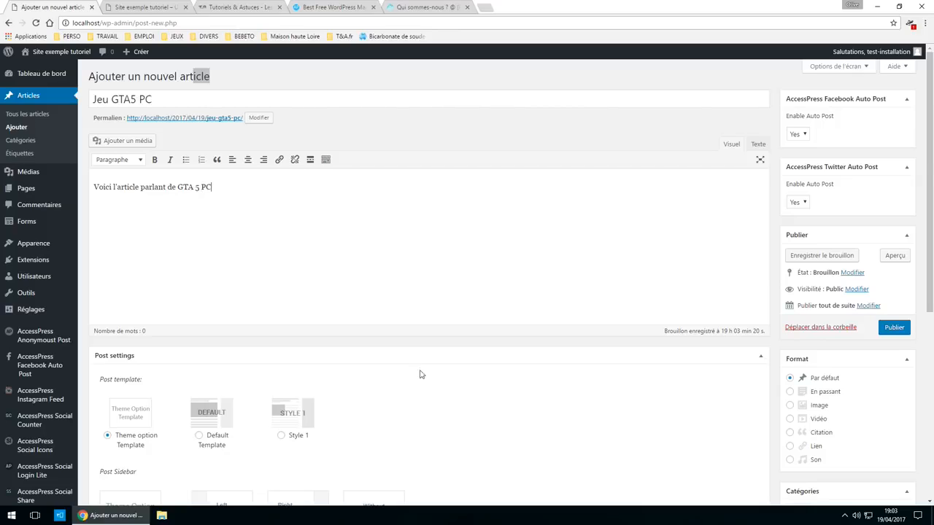
{"action": "left_click_drag", "start_coordinate": [177, 187], "coordinate": [378, 264]}
- File the article under Jeu vidéo and PC and publish it
{"action": "scroll", "coordinate": [795, 299], "scroll_direction": "down", "scroll_amount": 3}
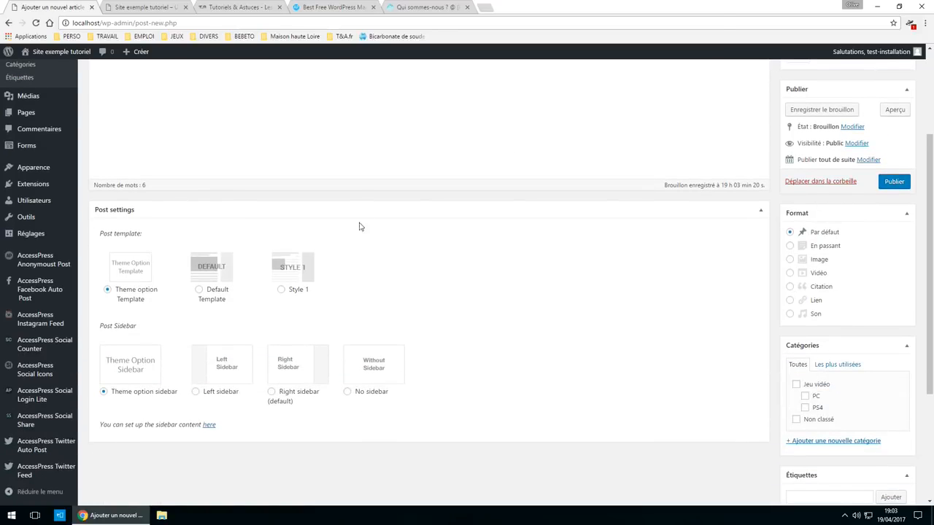
{"action": "scroll", "coordinate": [358, 227], "scroll_direction": "up", "scroll_amount": 3}
{"action": "scroll", "coordinate": [793, 306], "scroll_direction": "down", "scroll_amount": 5}
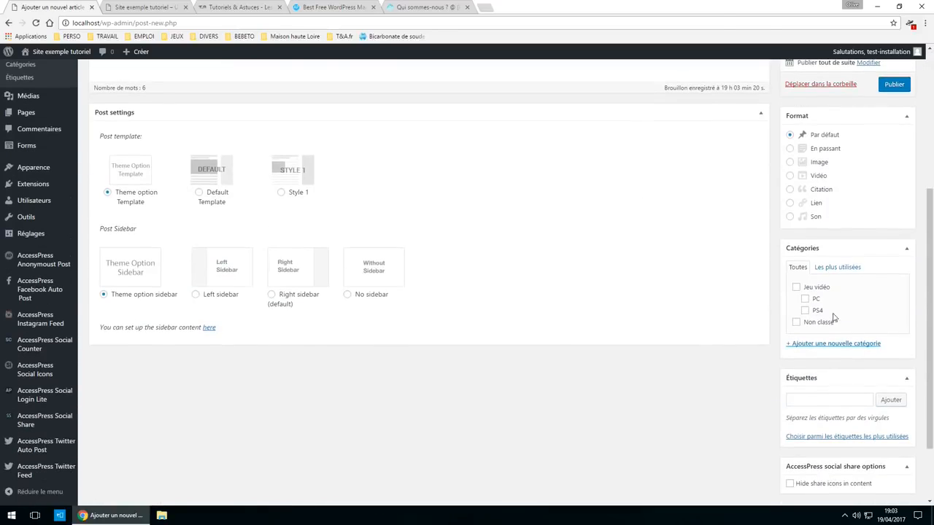
{"action": "left_click", "coordinate": [796, 289]}
{"action": "left_click", "coordinate": [804, 299]}
{"action": "scroll", "coordinate": [850, 318], "scroll_direction": "down", "scroll_amount": 2}
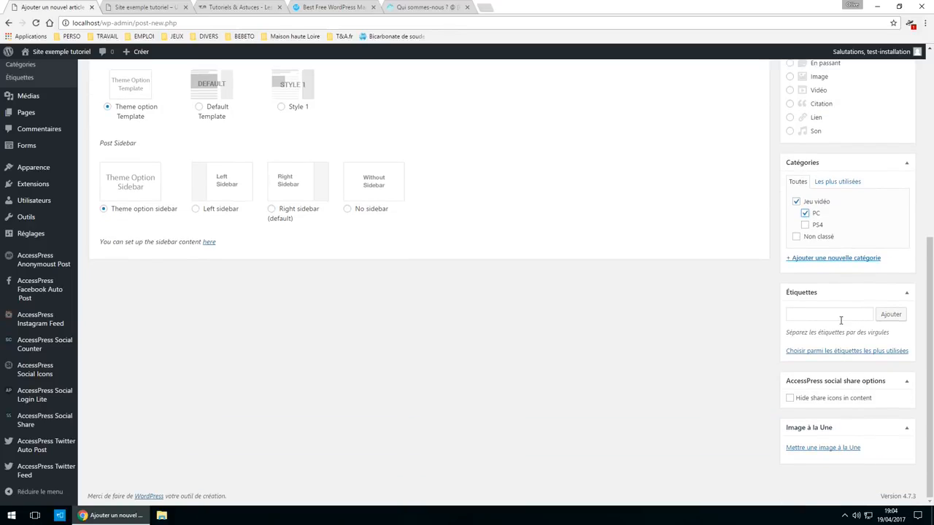
{"action": "left_click", "coordinate": [840, 315]}
{"action": "scroll", "coordinate": [808, 467], "scroll_direction": "up", "scroll_amount": 5}
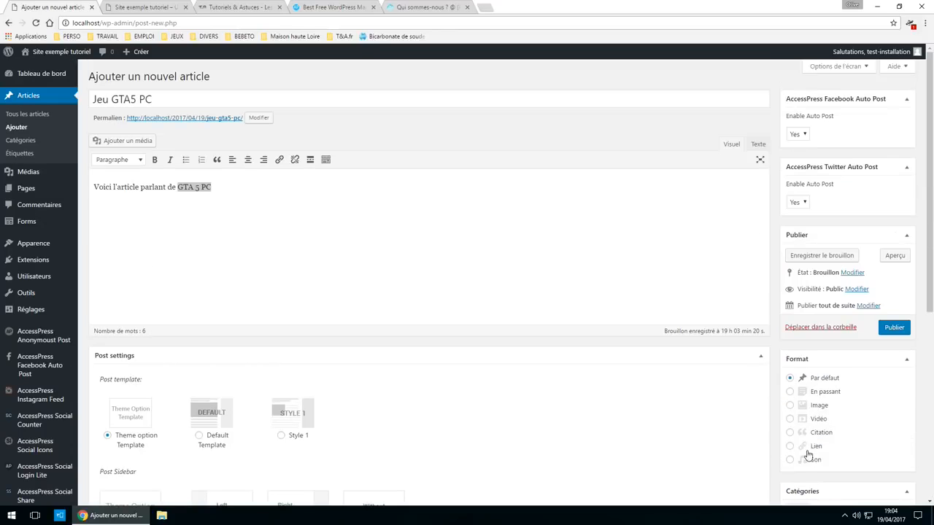
{"action": "left_click", "coordinate": [893, 335]}
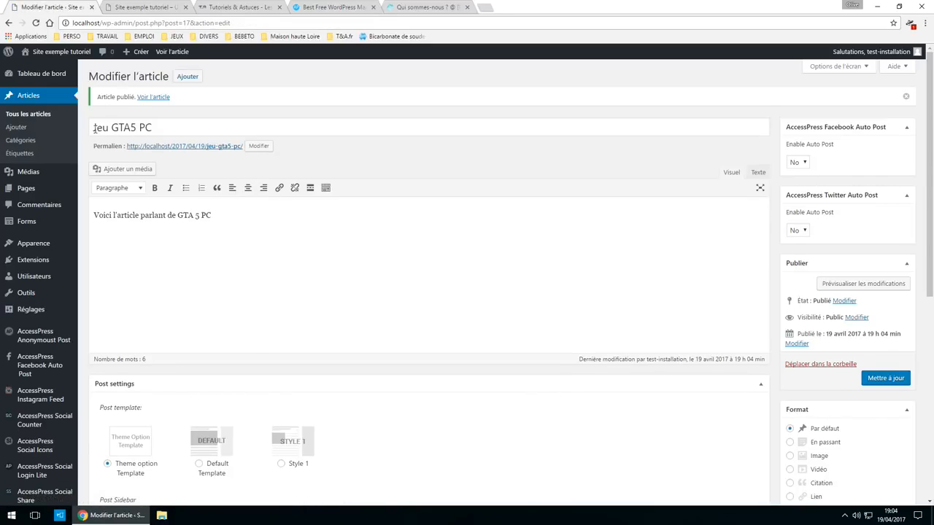
{"action": "left_click_drag", "start_coordinate": [94, 129], "coordinate": [638, 223]}
{"action": "scroll", "coordinate": [840, 265], "scroll_direction": "down", "scroll_amount": 3}
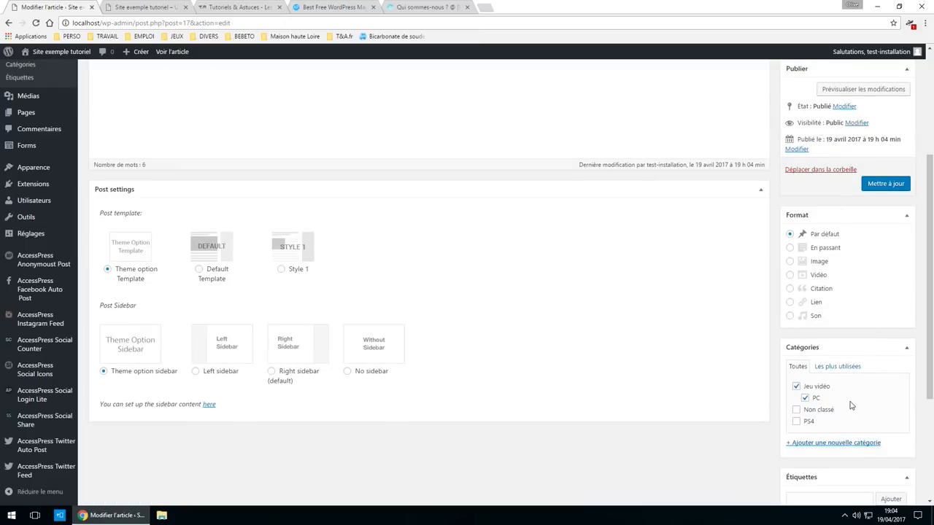
- Reload the live site and open JEU VIDÉO > PC to see the Jeu GTA5 PC article
{"action": "left_click", "coordinate": [145, 7]}
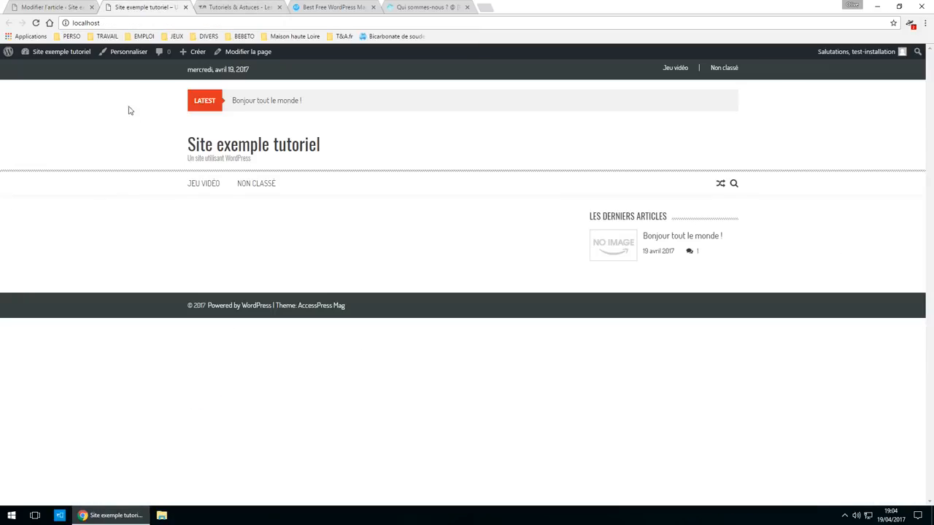
{"action": "left_click", "coordinate": [38, 23]}
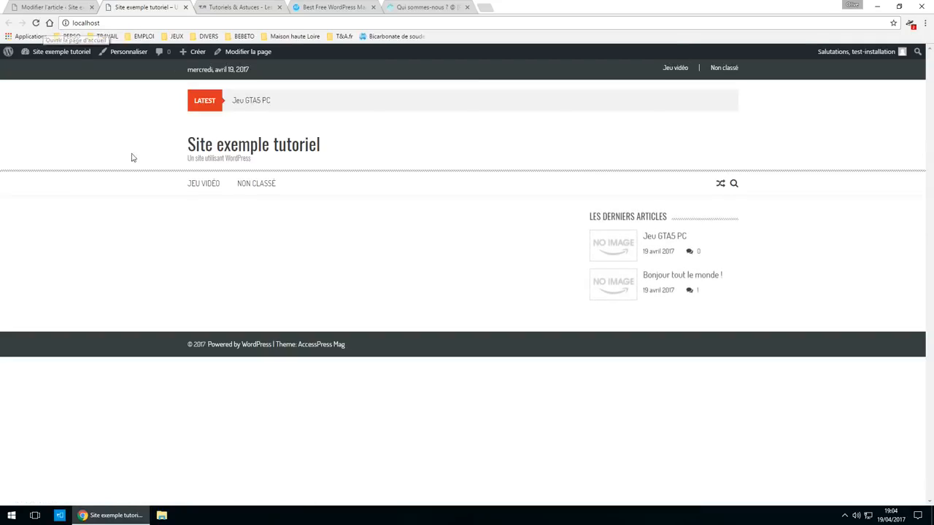
{"action": "mouse_move", "coordinate": [205, 194]}
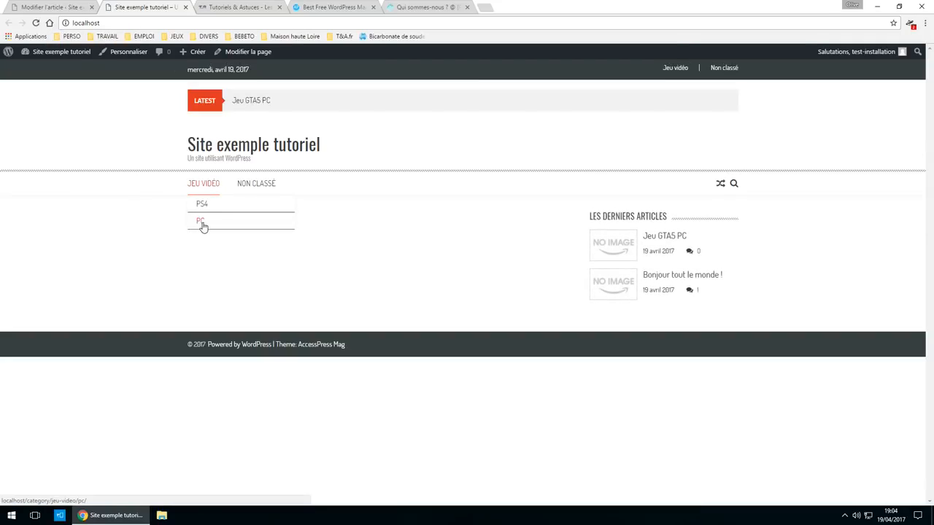
{"action": "left_click", "coordinate": [202, 223]}
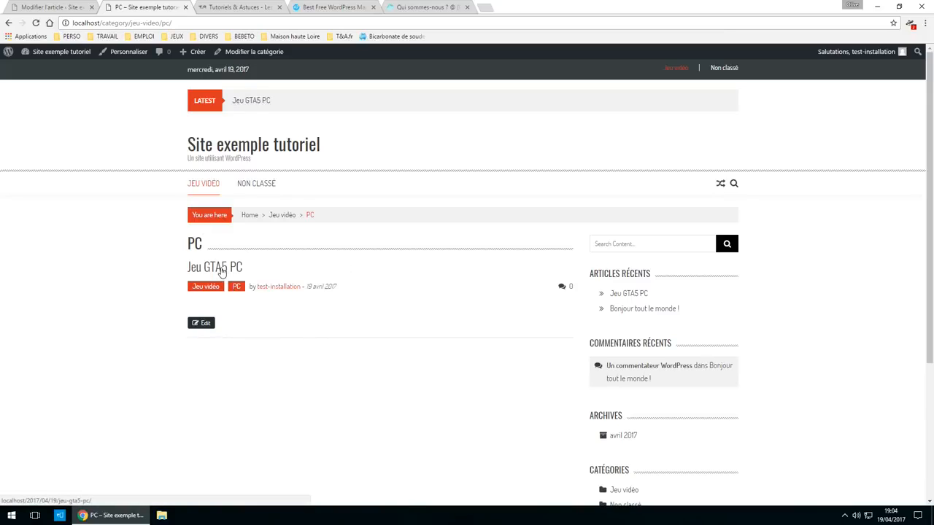
- Open the published Jeu GTA5 PC article, scroll through it and its comment box, then return to its editor
{"action": "left_click", "coordinate": [221, 270]}
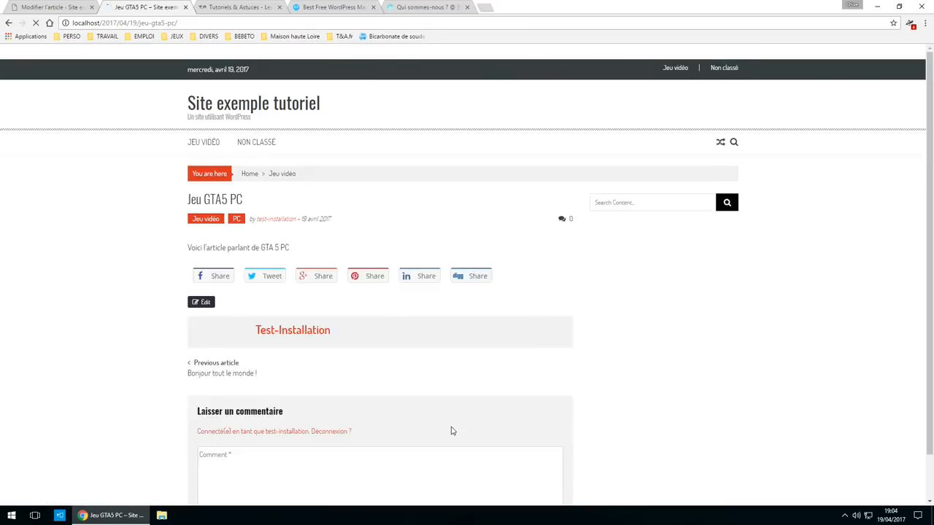
{"action": "scroll", "coordinate": [183, 243], "scroll_direction": "down", "scroll_amount": 3}
{"action": "scroll", "coordinate": [317, 240], "scroll_direction": "up", "scroll_amount": 2}
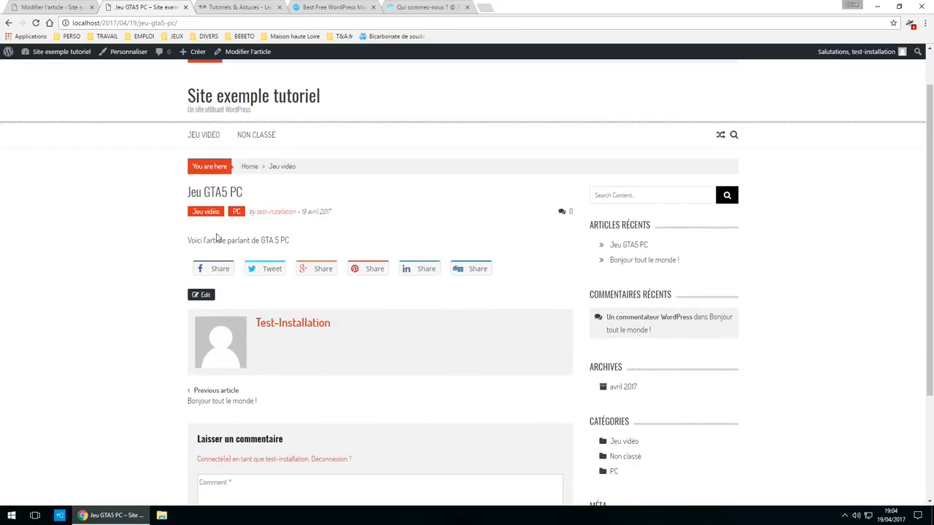
{"action": "left_click_drag", "start_coordinate": [189, 241], "coordinate": [289, 241]}
{"action": "scroll", "coordinate": [679, 419], "scroll_direction": "down", "scroll_amount": 2}
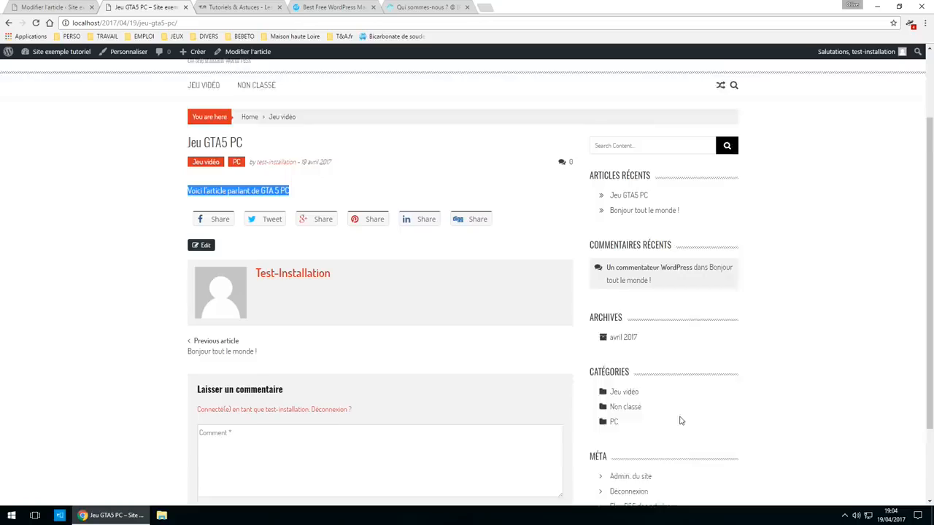
{"action": "left_click", "coordinate": [362, 381]}
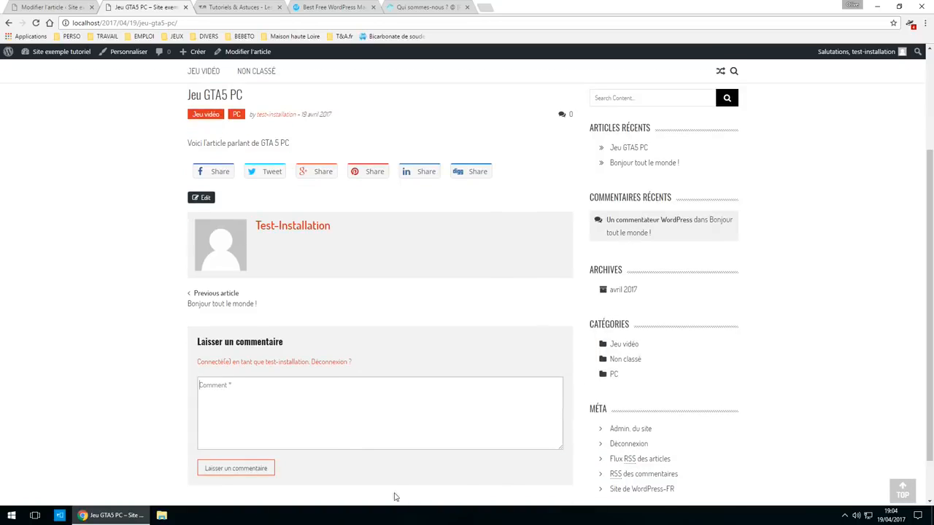
{"action": "scroll", "coordinate": [311, 328], "scroll_direction": "up", "scroll_amount": 3}
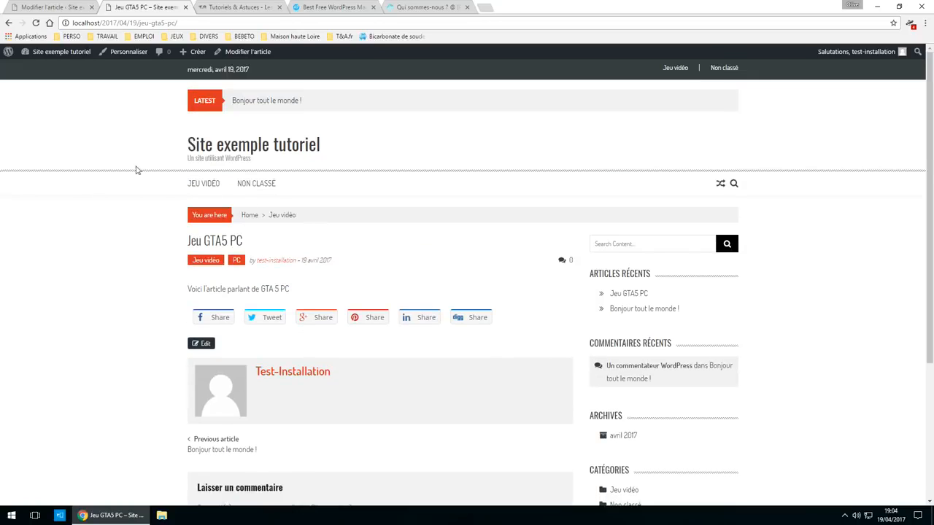
{"action": "left_click", "coordinate": [237, 145]}
{"action": "left_click", "coordinate": [39, 5]}
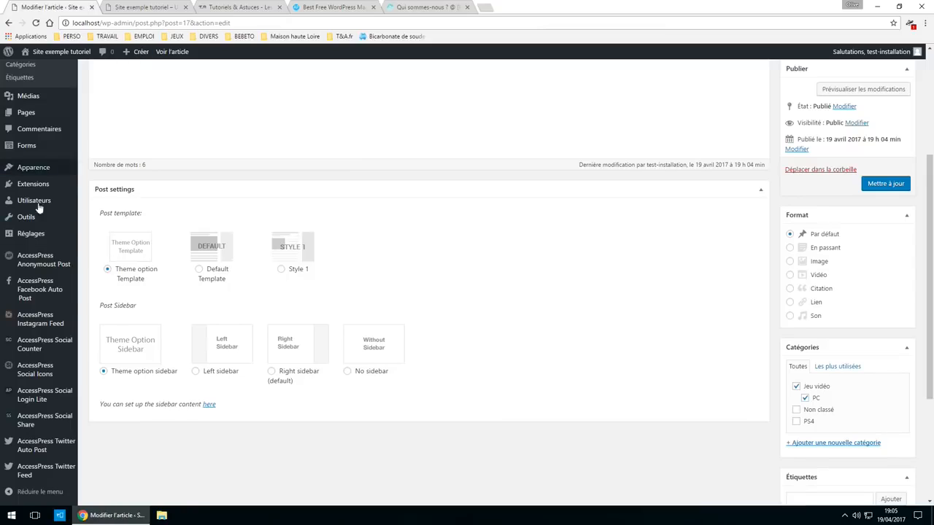
- Review the general settings: site title, tagline, WordPress and site addresses, and administration e-mail
{"action": "mouse_move", "coordinate": [35, 235]}
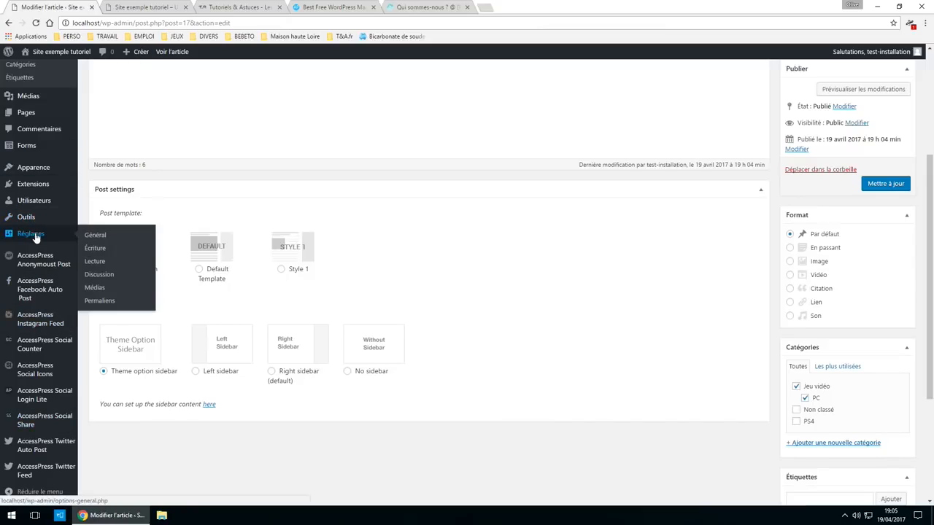
{"action": "left_click", "coordinate": [98, 238]}
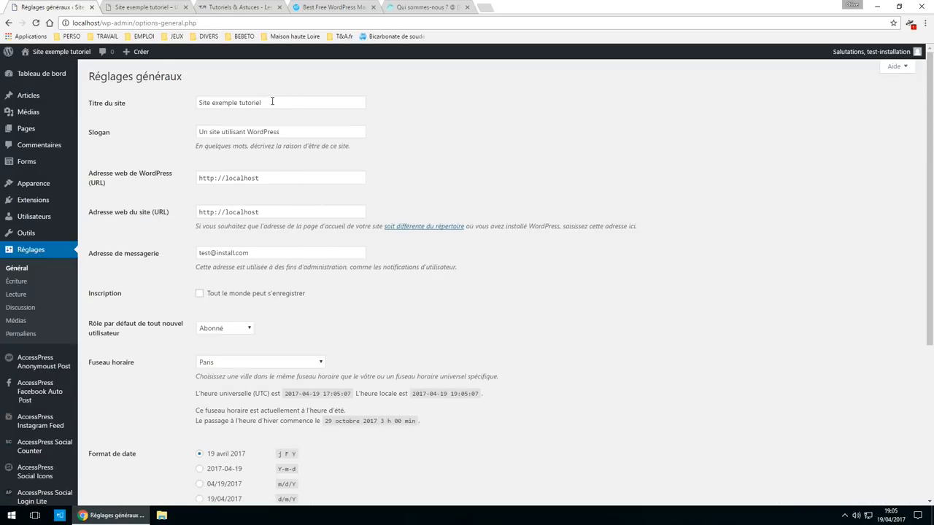
{"action": "left_click_drag", "start_coordinate": [272, 101], "coordinate": [160, 115]}
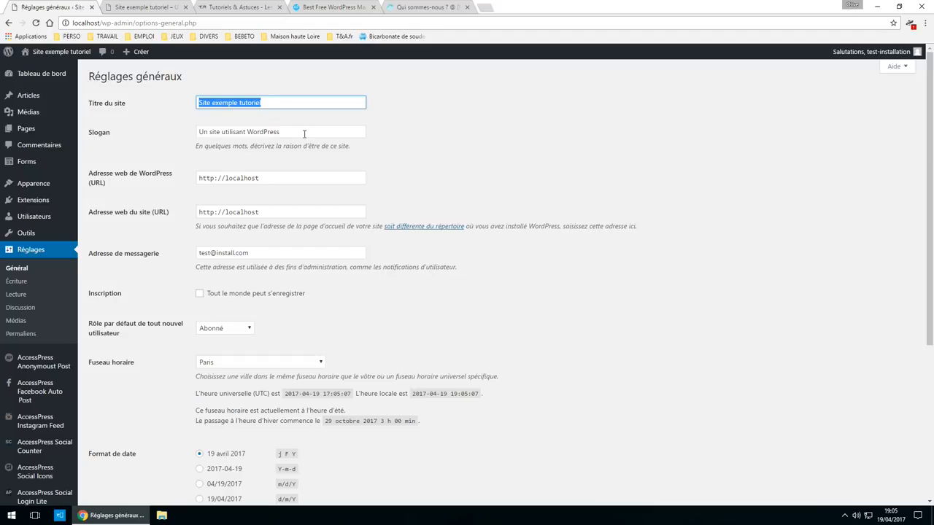
{"action": "left_click_drag", "start_coordinate": [304, 134], "coordinate": [79, 139]}
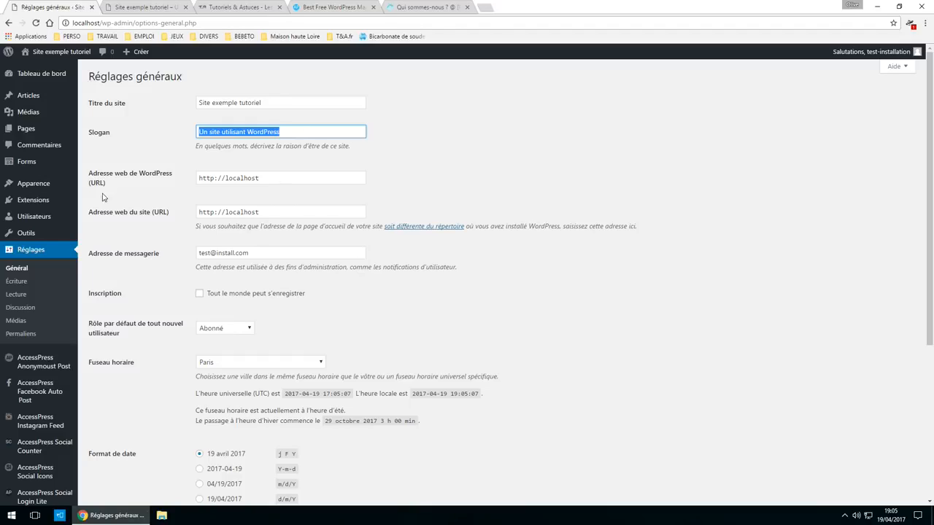
{"action": "key", "text": "Tab"}
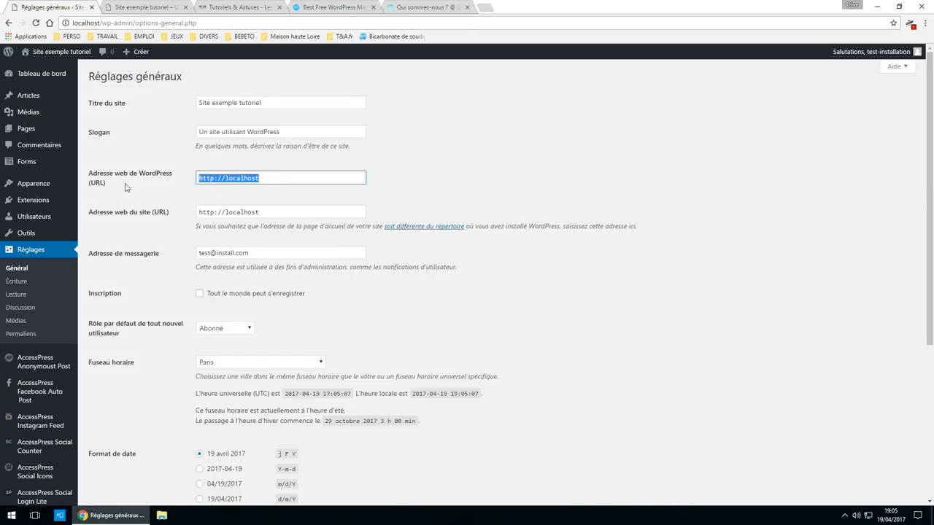
{"action": "left_click_drag", "start_coordinate": [310, 216], "coordinate": [196, 218]}
{"action": "left_click_drag", "start_coordinate": [273, 179], "coordinate": [184, 189]}
{"action": "left_click_drag", "start_coordinate": [268, 251], "coordinate": [170, 264]}
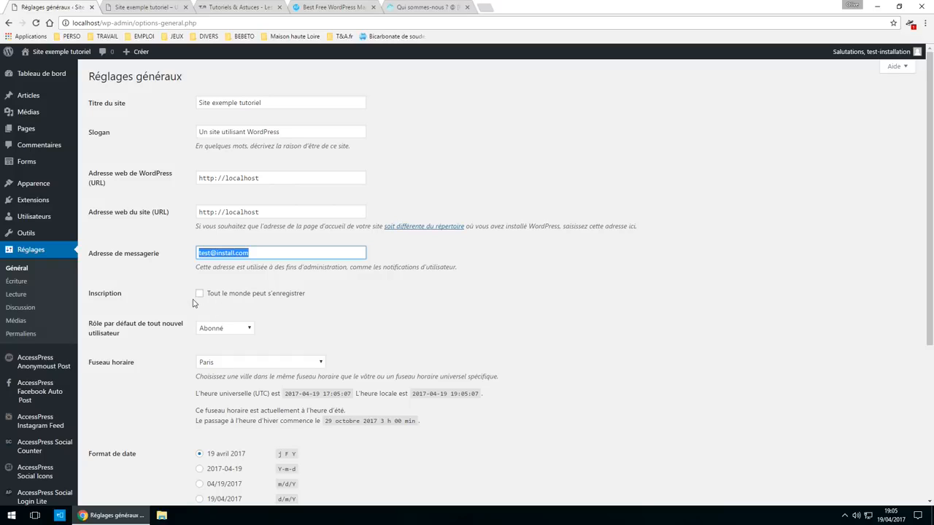
{"action": "scroll", "coordinate": [124, 348], "scroll_direction": "down", "scroll_amount": 3}
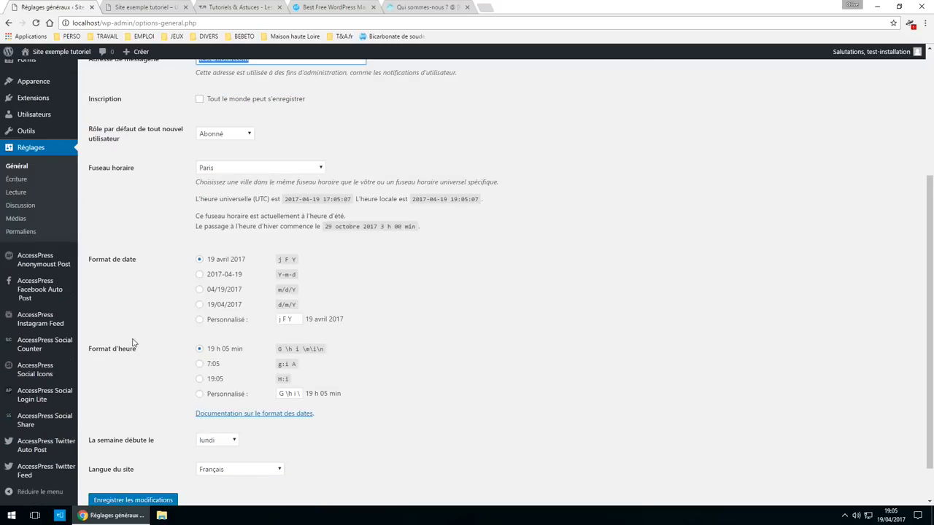
- Keep Abonné as the default role for new users, then go to the writing options
{"action": "left_click", "coordinate": [229, 137]}
{"action": "left_click", "coordinate": [229, 137]}
{"action": "left_click", "coordinate": [229, 137]}
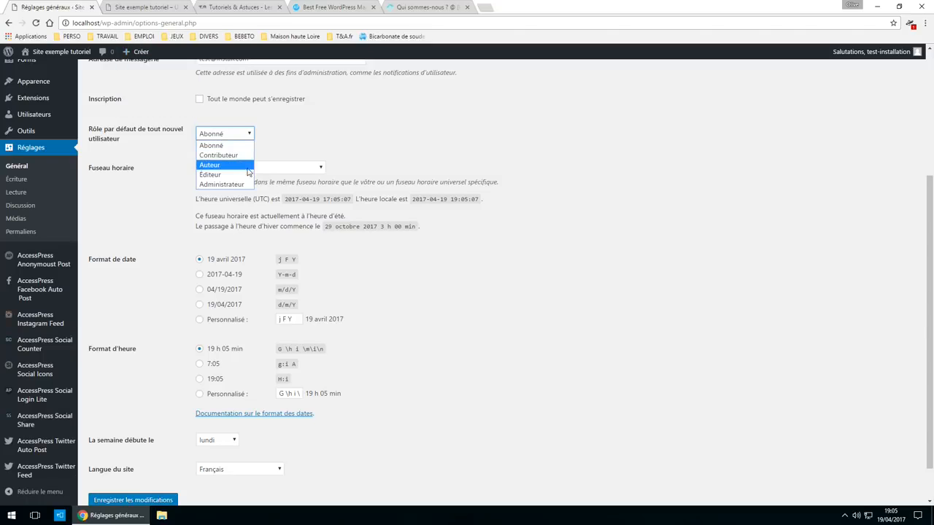
{"action": "left_click", "coordinate": [230, 145]}
{"action": "left_click", "coordinate": [230, 138]}
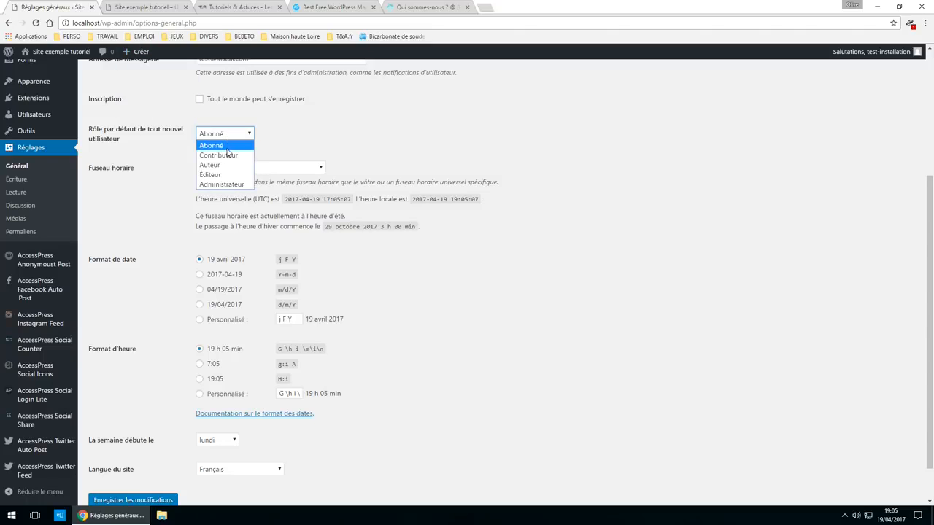
{"action": "left_click", "coordinate": [235, 145]}
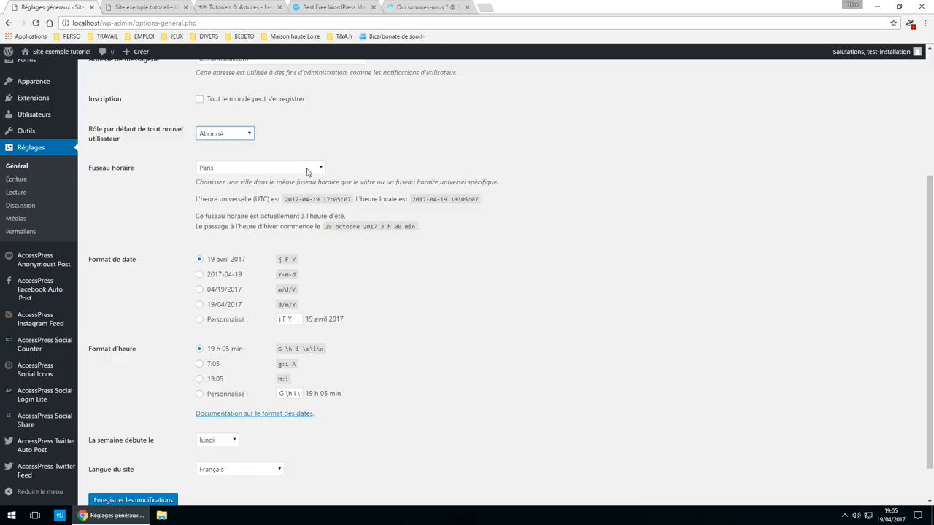
{"action": "scroll", "coordinate": [314, 423], "scroll_direction": "down", "scroll_amount": 1}
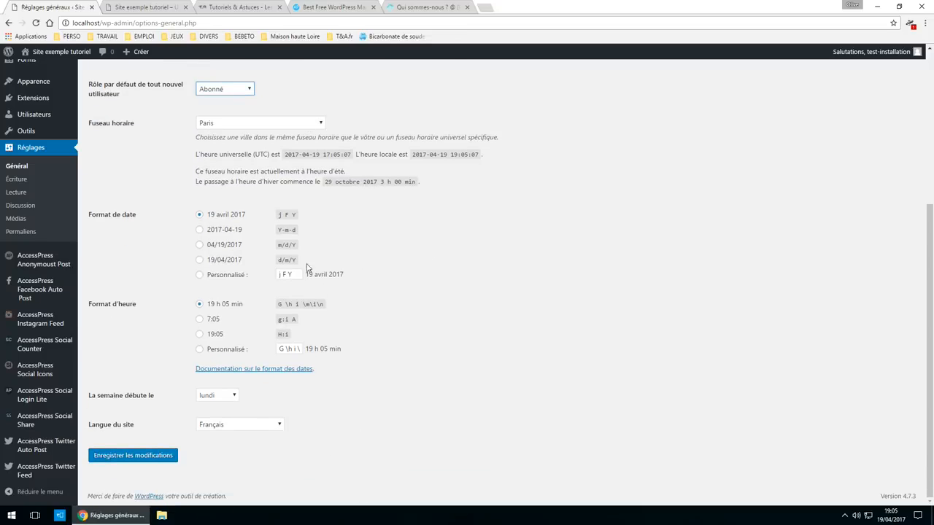
{"action": "left_click", "coordinate": [39, 187]}
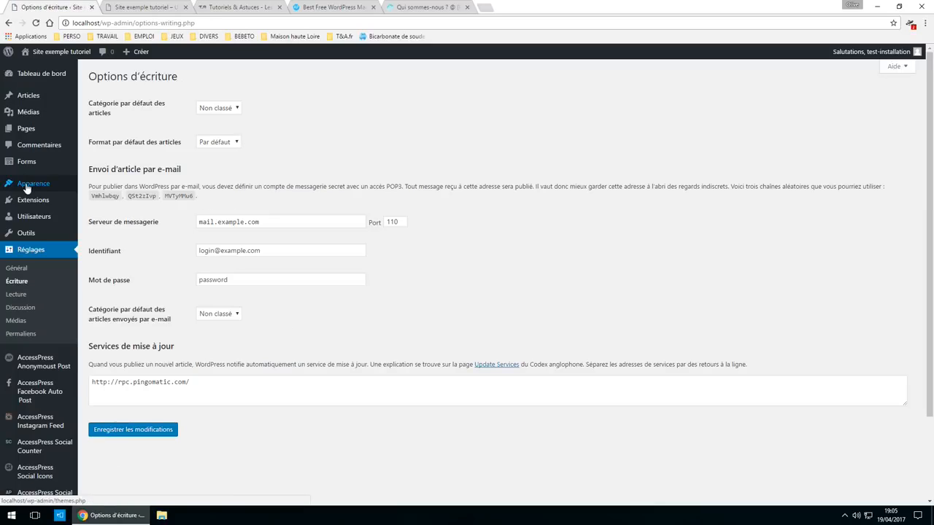
- Leave Non classé as default post category, glance at reading options, then open Discussion settings
{"action": "left_click", "coordinate": [225, 109]}
{"action": "left_click", "coordinate": [225, 109]}
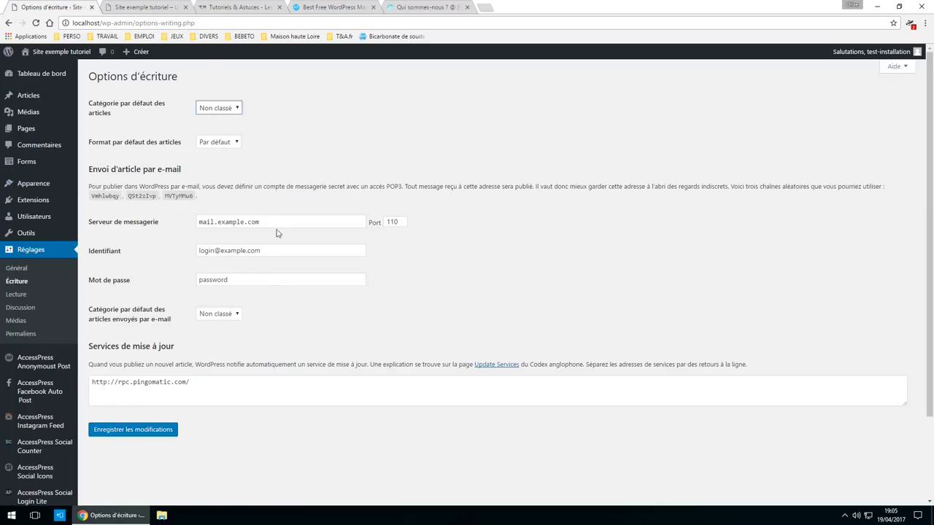
{"action": "left_click", "coordinate": [30, 295]}
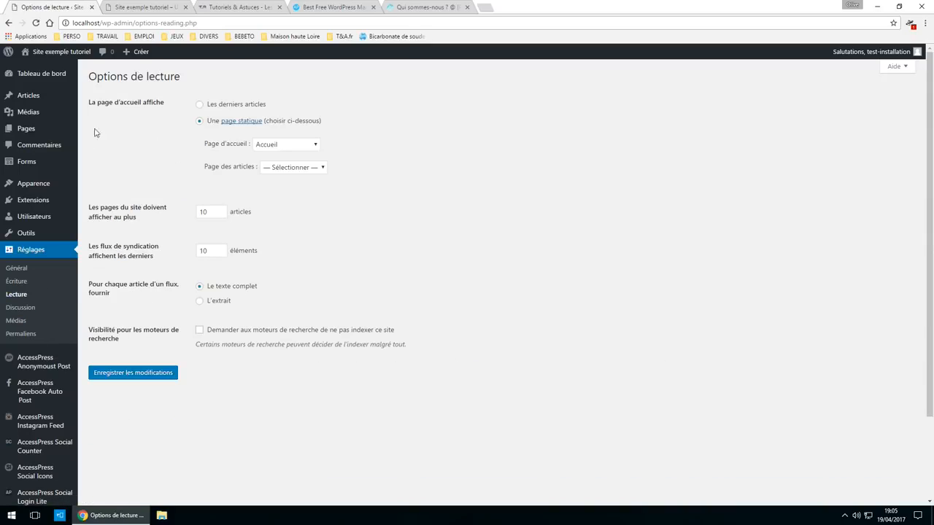
{"action": "left_click_drag", "start_coordinate": [338, 127], "coordinate": [181, 94]}
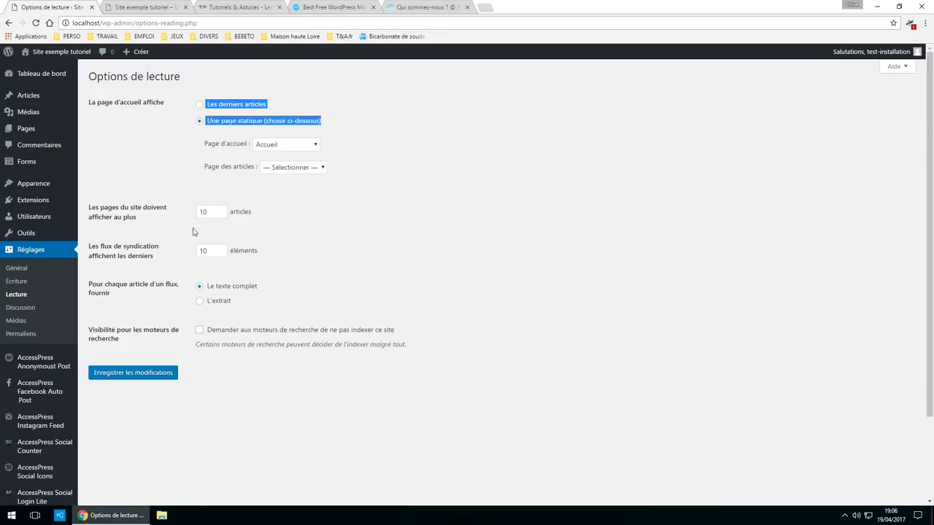
{"action": "left_click", "coordinate": [45, 309]}
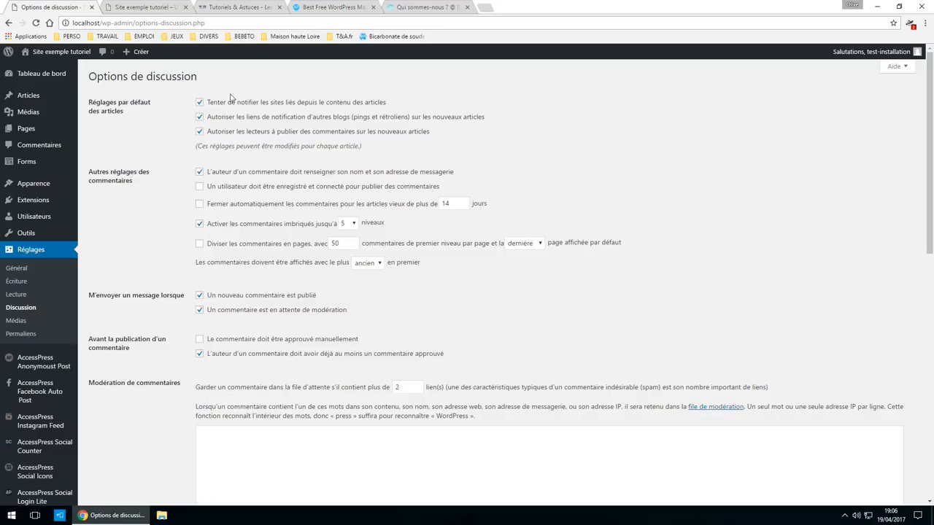
{"action": "left_click", "coordinate": [135, 7]}
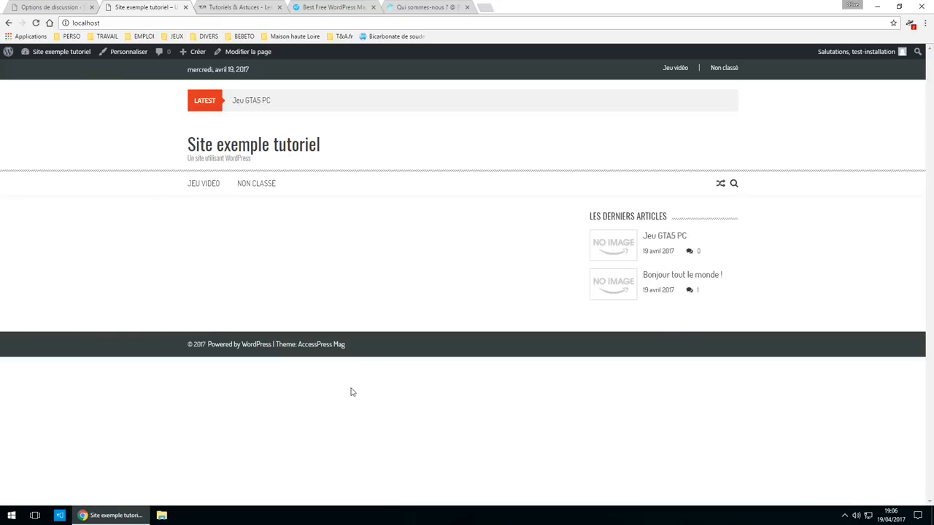
- Post the comment 's' on the Jeu GTA5 PC article, then go back to the discussion settings
{"action": "left_click", "coordinate": [681, 237]}
{"action": "scroll", "coordinate": [416, 402], "scroll_direction": "down", "scroll_amount": 5}
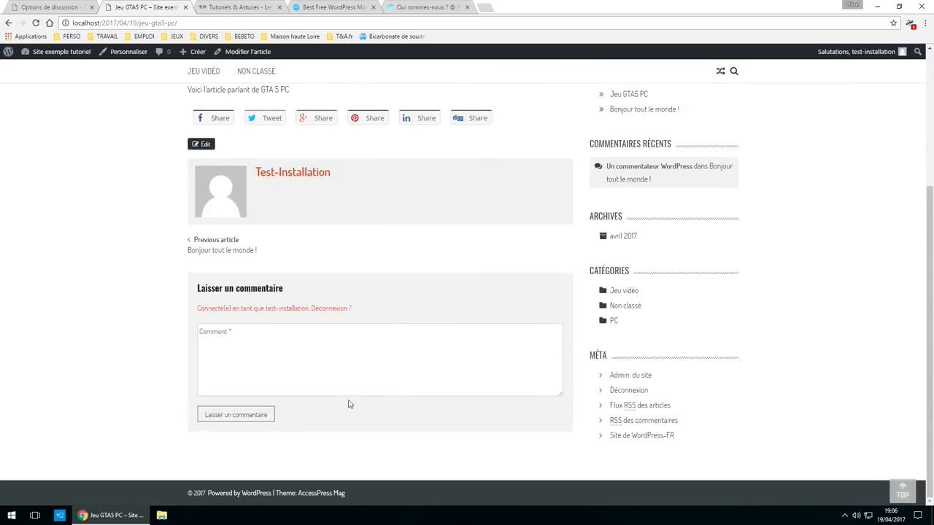
{"action": "left_click", "coordinate": [303, 353]}
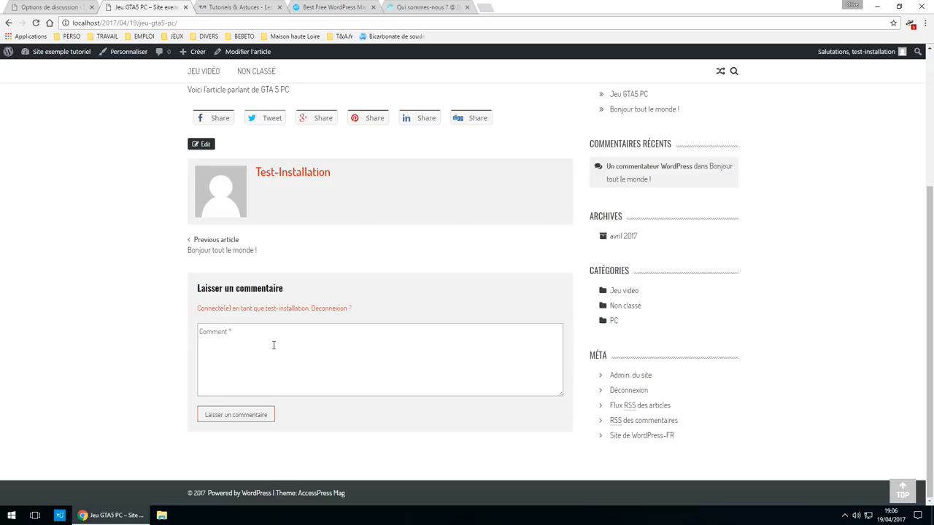
{"action": "type", "text": "s"}
{"action": "left_click", "coordinate": [229, 415]}
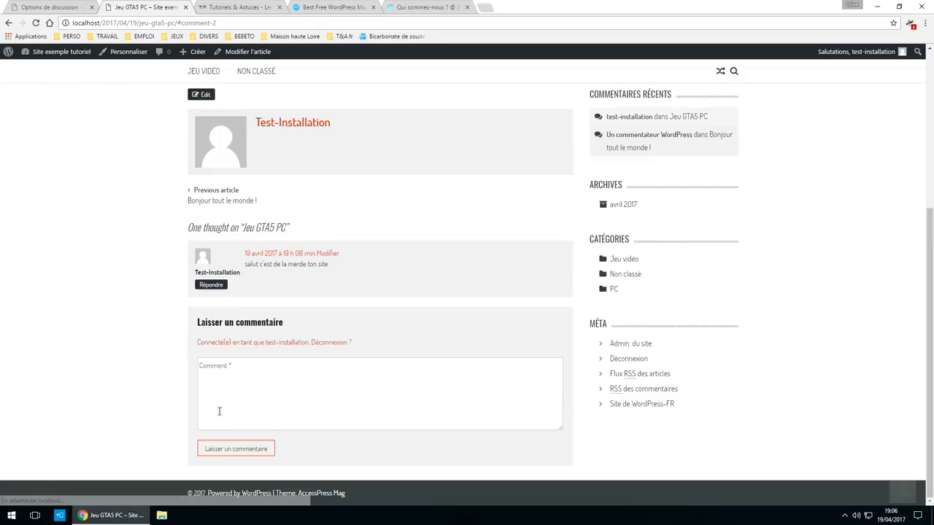
{"action": "scroll", "coordinate": [241, 340], "scroll_direction": "up", "scroll_amount": 2}
{"action": "left_click_drag", "start_coordinate": [260, 361], "coordinate": [344, 356]}
{"action": "left_click", "coordinate": [73, 6]}
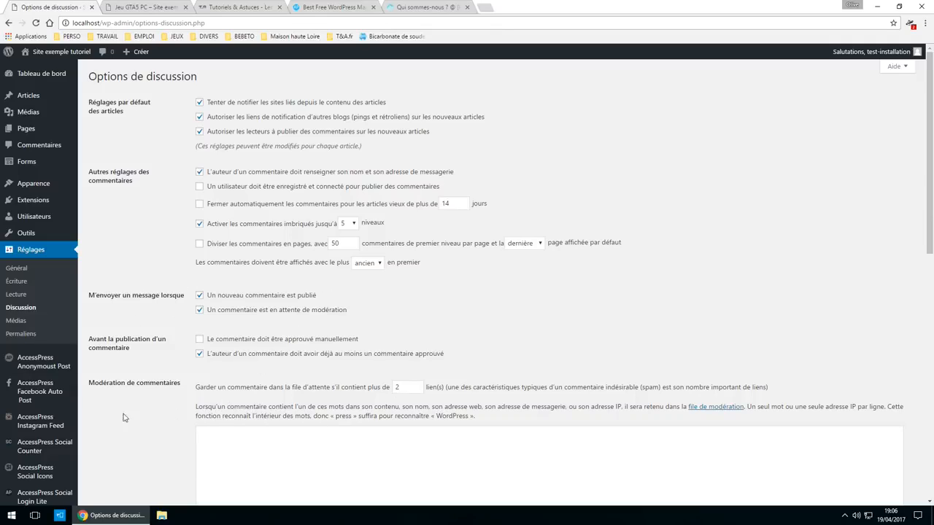
- Glance at the Médias size settings, then open the Permaliens settings page
{"action": "left_click", "coordinate": [15, 321]}
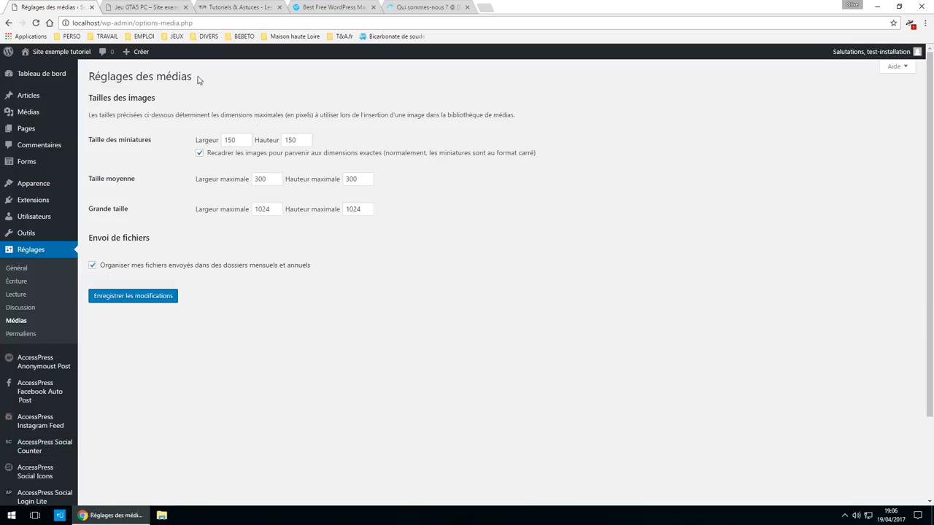
{"action": "left_click", "coordinate": [47, 336]}
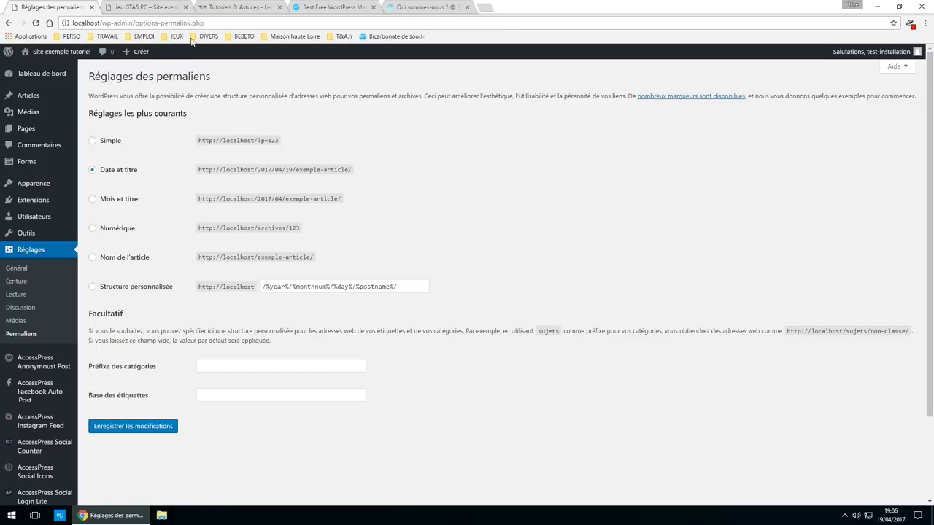
- Switch the permalink structure from Date et titre to Nom de l'article (/%postname%/) and save
{"action": "left_click_drag", "start_coordinate": [206, 23], "coordinate": [133, 27]}
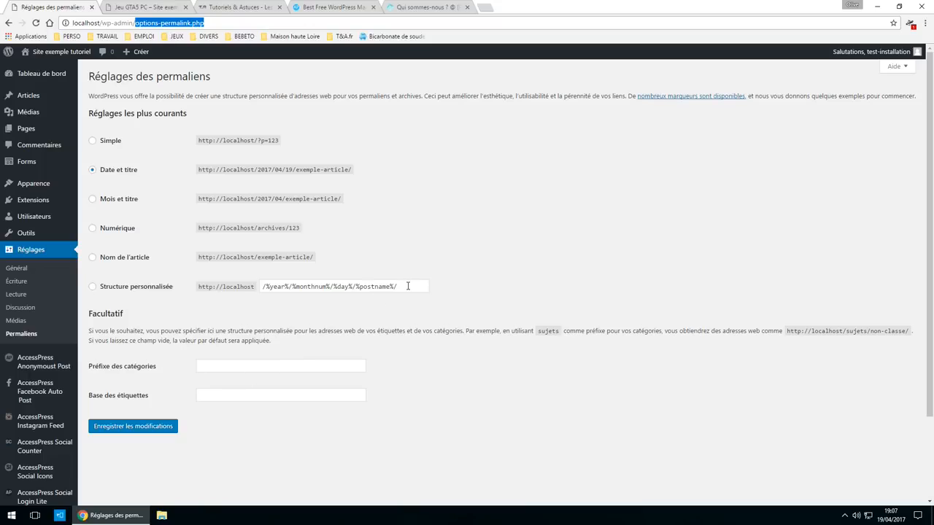
{"action": "left_click_drag", "start_coordinate": [408, 286], "coordinate": [268, 286]}
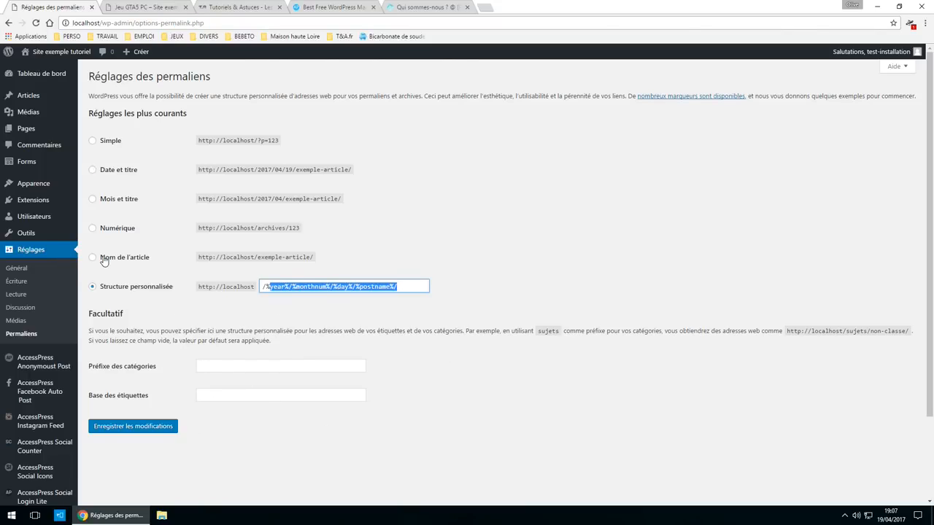
{"action": "left_click", "coordinate": [130, 261]}
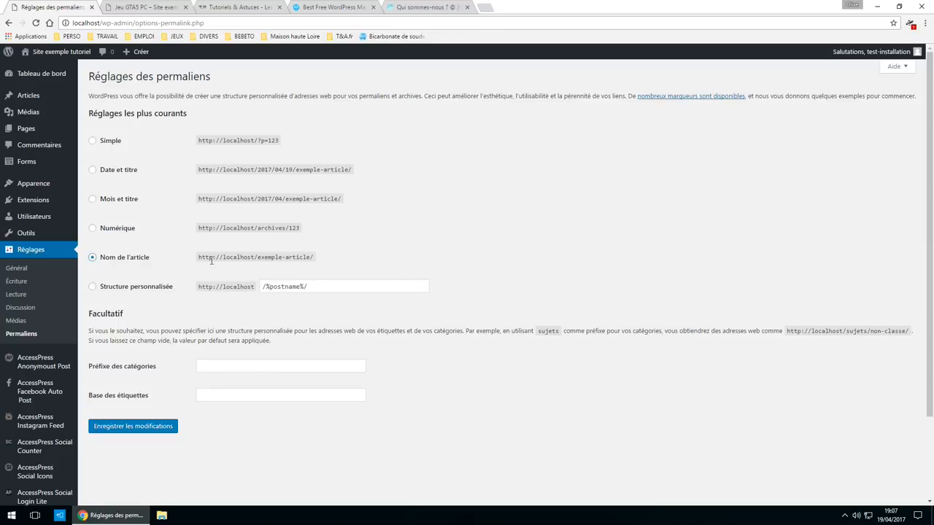
{"action": "left_click_drag", "start_coordinate": [316, 258], "coordinate": [197, 267]}
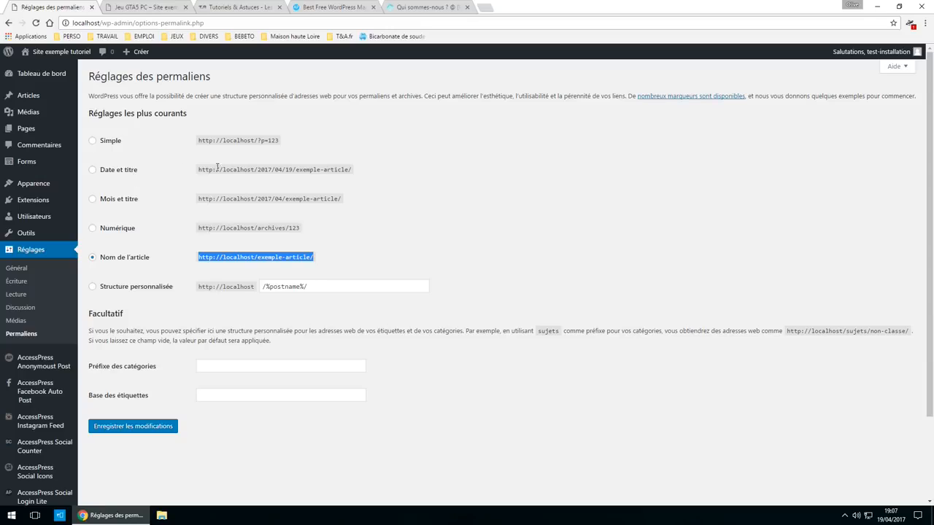
{"action": "left_click_drag", "start_coordinate": [378, 178], "coordinate": [189, 180]}
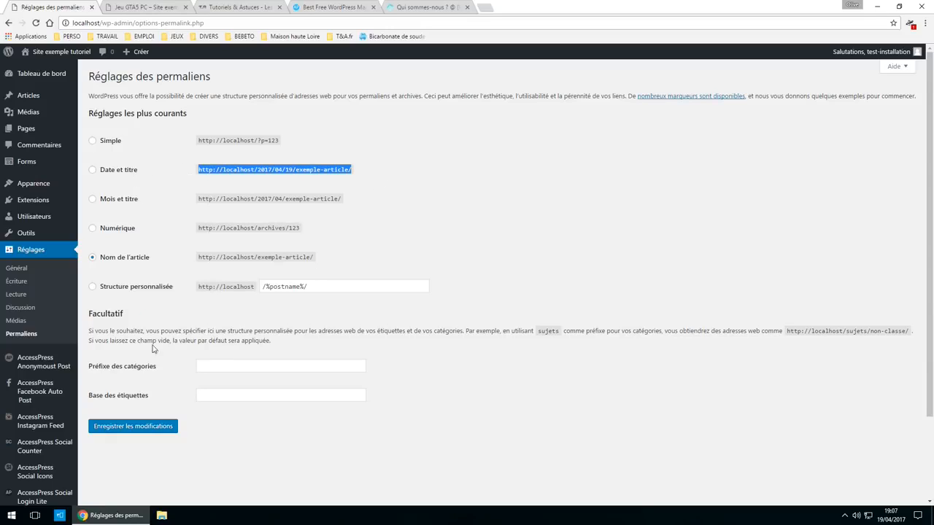
{"action": "left_click", "coordinate": [171, 428]}
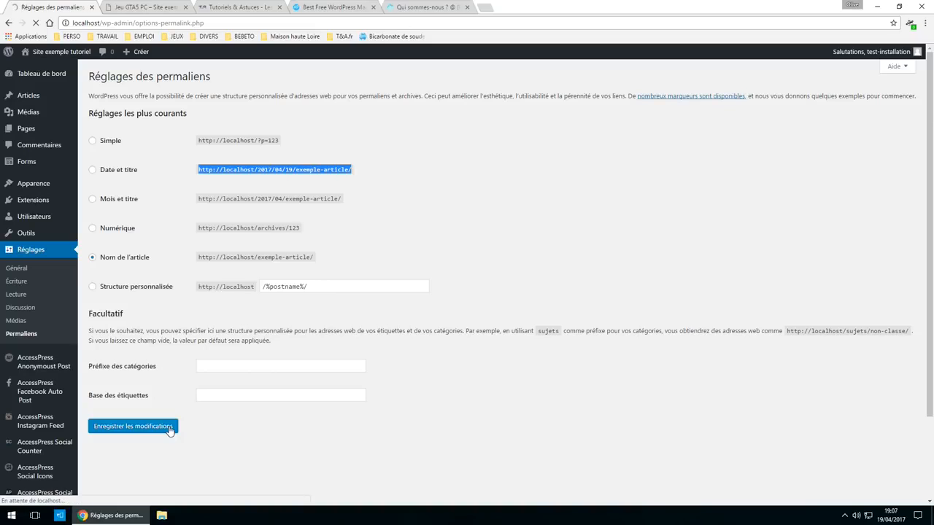
{"action": "left_click", "coordinate": [146, 7]}
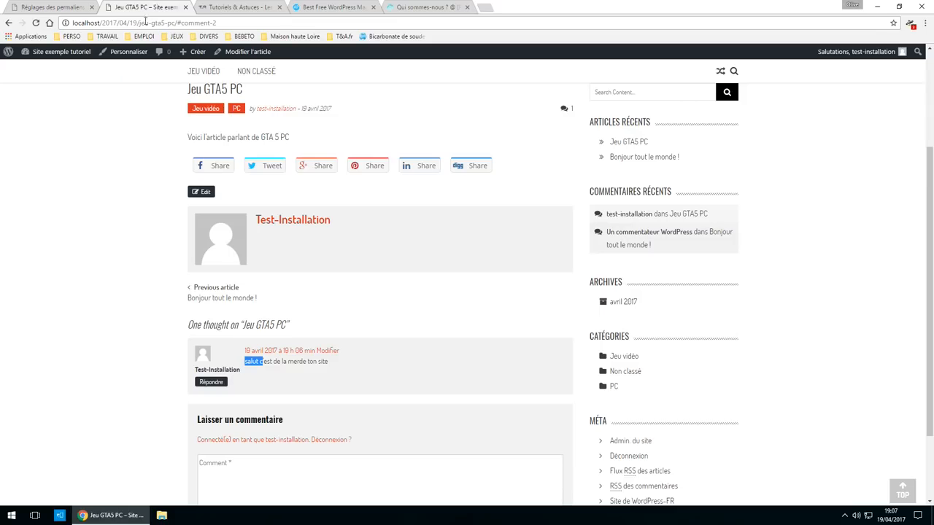
- Reload the article at its old date-based address to confirm it now returns 404
{"action": "scroll", "coordinate": [423, 401], "scroll_direction": "up", "scroll_amount": 3}
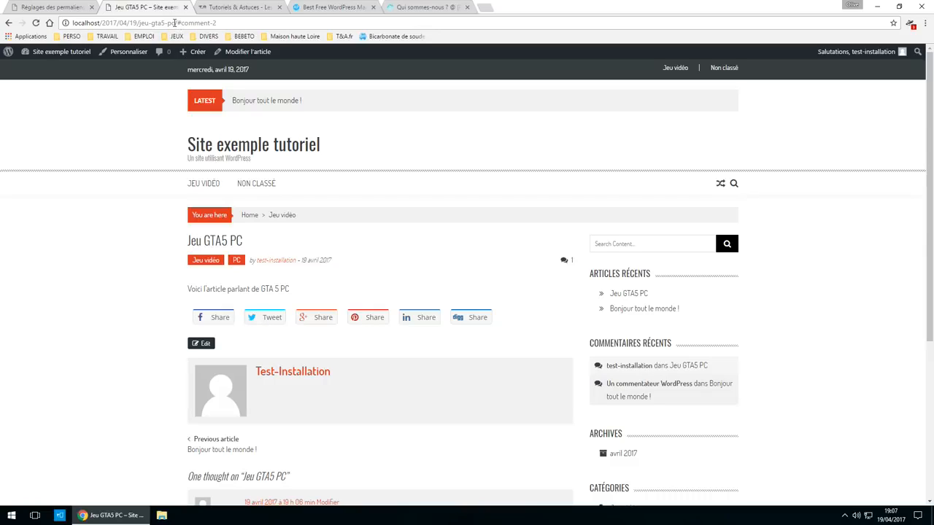
{"action": "left_click_drag", "start_coordinate": [175, 22], "coordinate": [73, 23]}
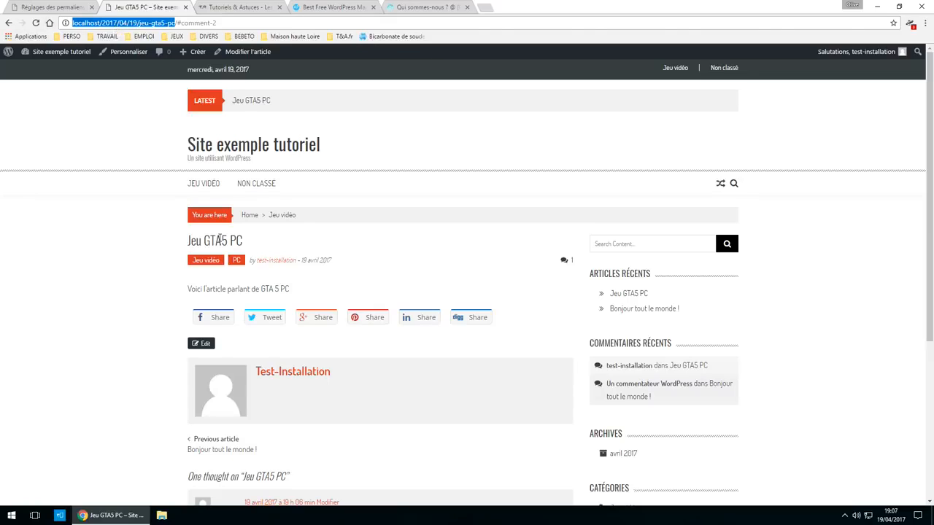
{"action": "left_click", "coordinate": [636, 296]}
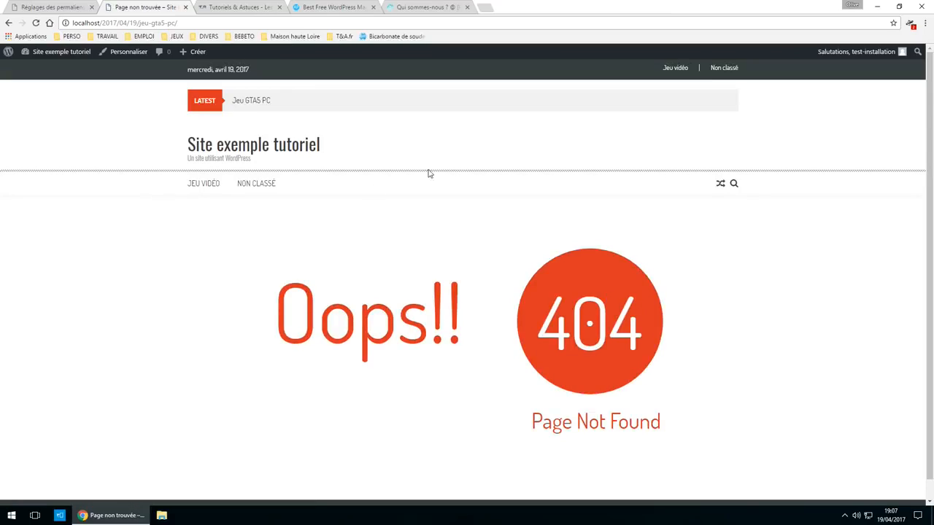
- Reopen Jeu GTA5 PC from the homepage and verify its new address localhost/jeu-gta5-pc/
{"action": "left_click", "coordinate": [225, 145]}
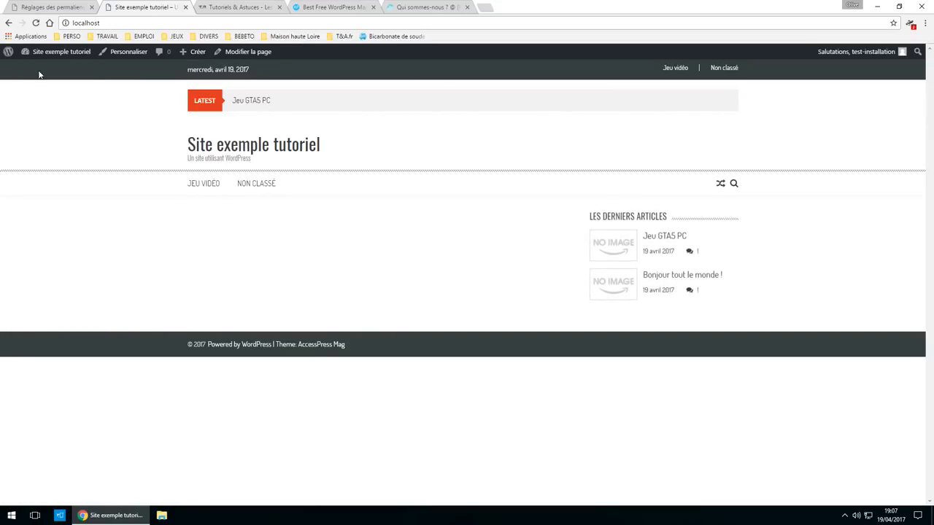
{"action": "left_click", "coordinate": [62, 51]}
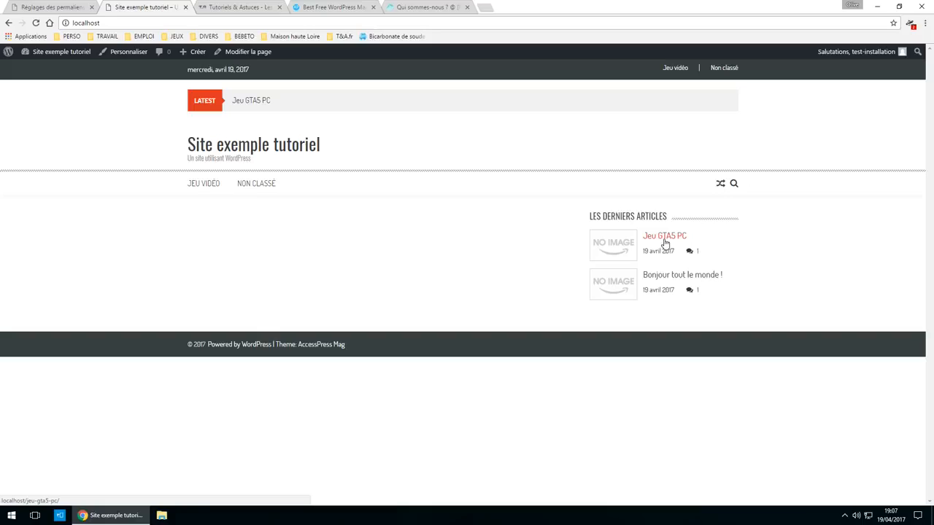
{"action": "left_click", "coordinate": [665, 240]}
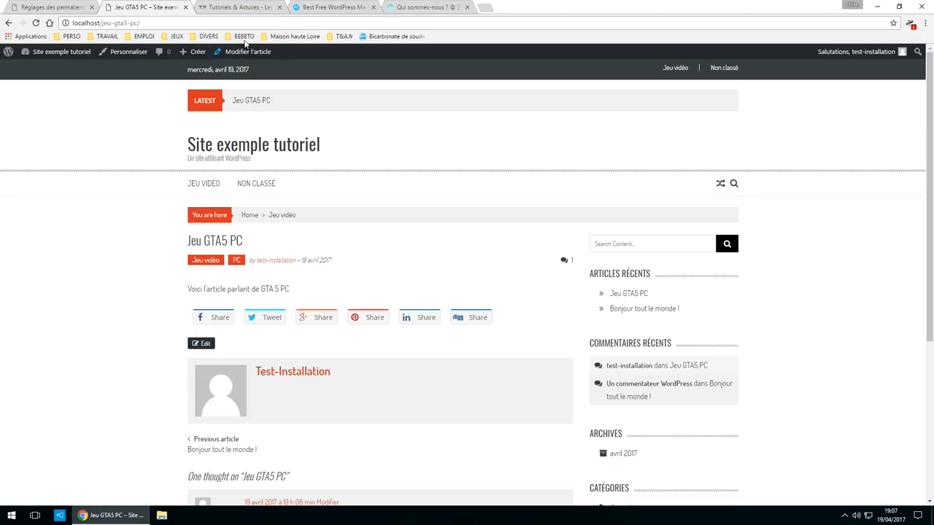
{"action": "left_click", "coordinate": [156, 23]}
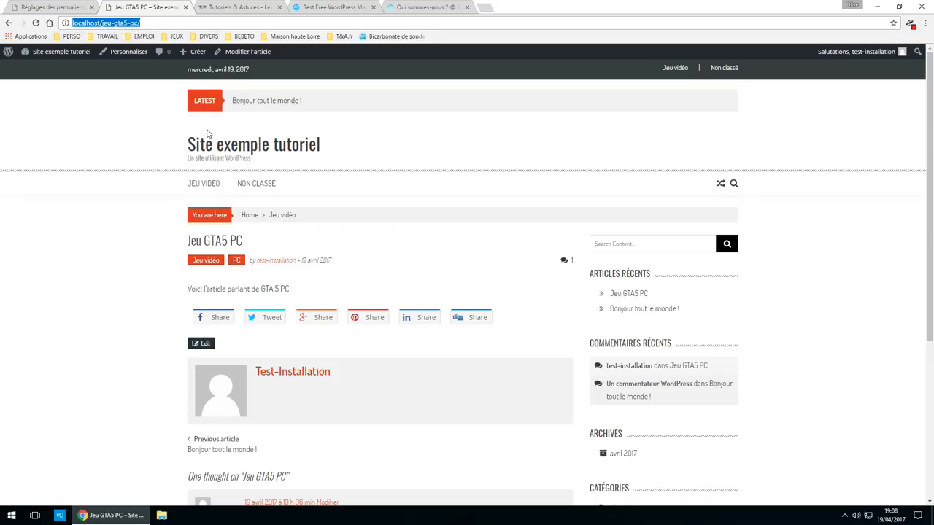
{"action": "scroll", "coordinate": [353, 435], "scroll_direction": "down", "scroll_amount": 1}
{"action": "scroll", "coordinate": [351, 435], "scroll_direction": "up", "scroll_amount": 1}
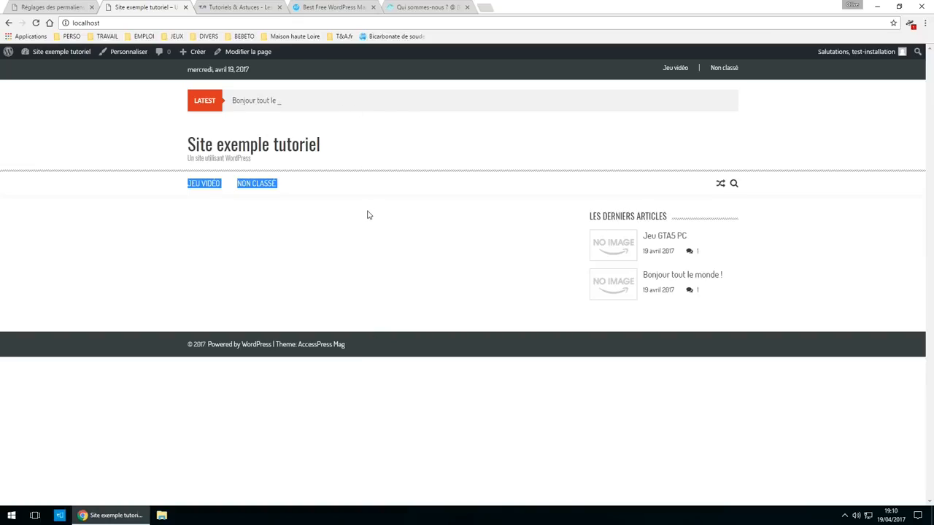
{"action": "key", "text": "ctrl+Tab"}
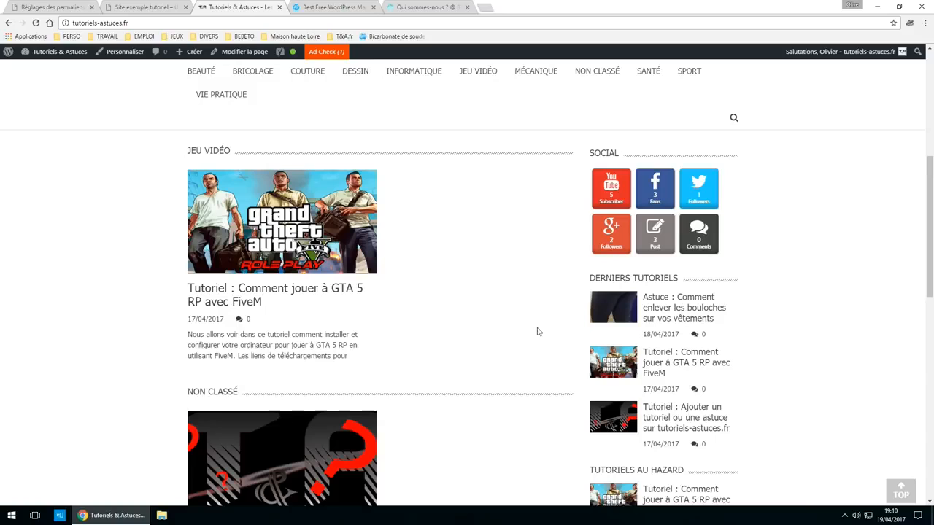
{"action": "scroll", "coordinate": [371, 383], "scroll_direction": "up", "scroll_amount": 4}
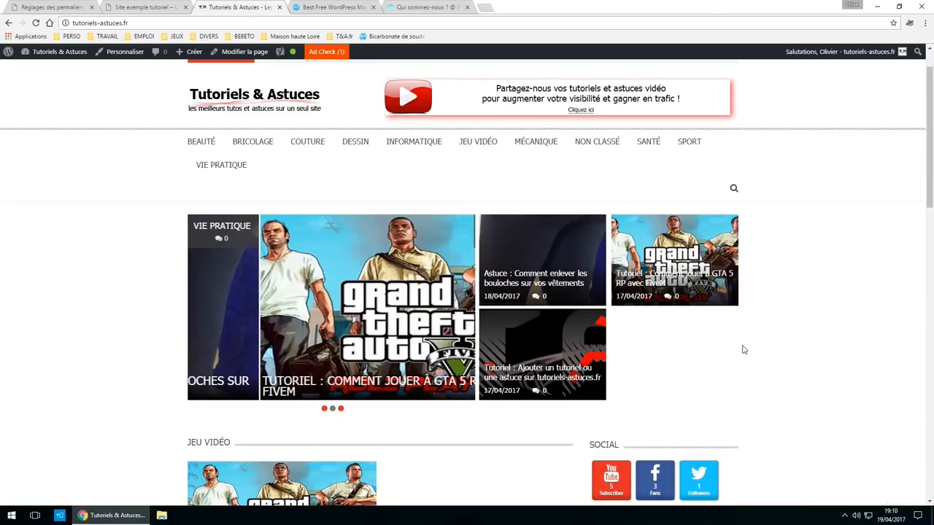